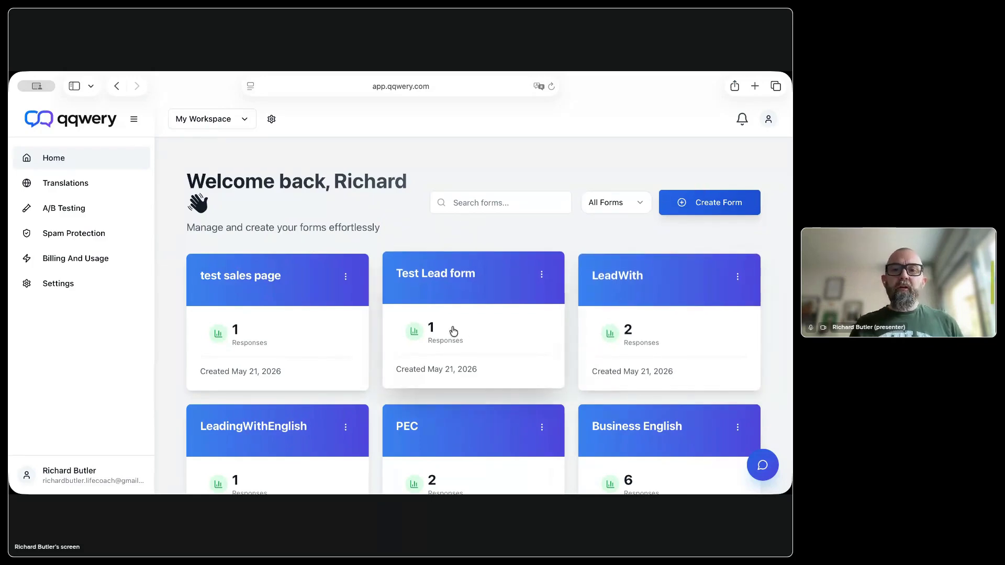
Open the Test Lead form and bring up its share page.
{"action": "left_click", "coordinate": [488, 305]}
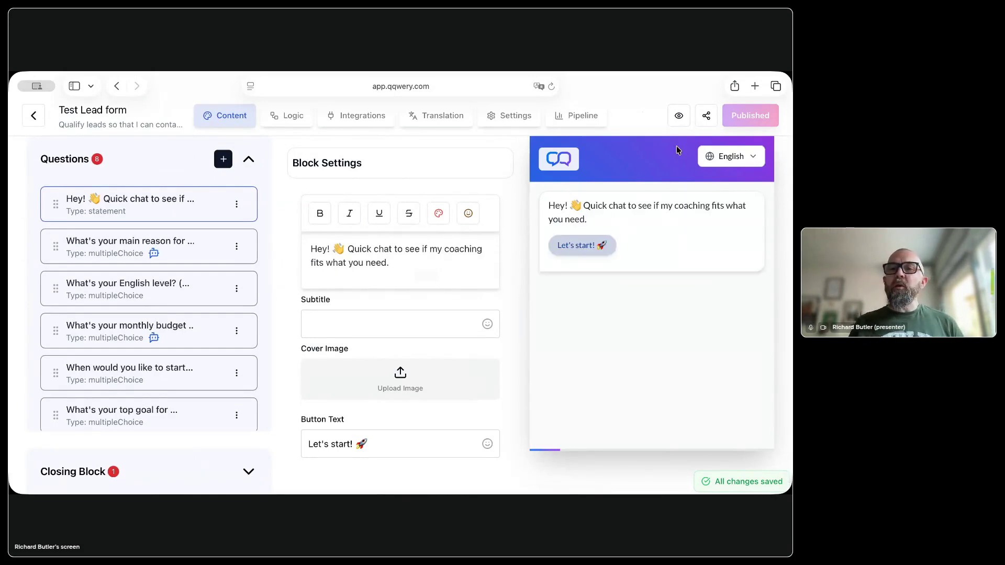
{"action": "left_click", "coordinate": [707, 114]}
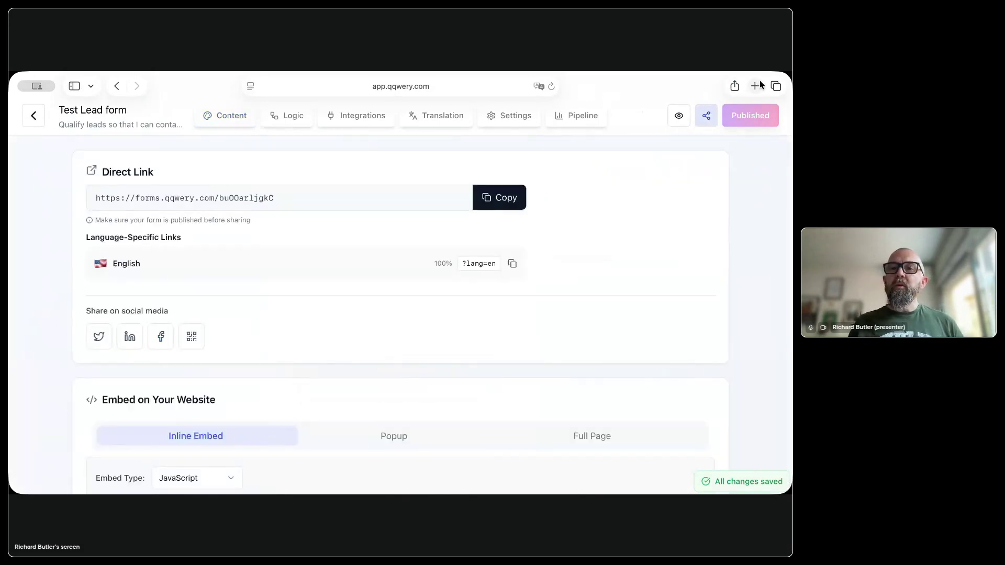
{"action": "left_click", "coordinate": [756, 86]}
{"action": "key", "text": "super+v"}
{"action": "key", "text": "Return"}
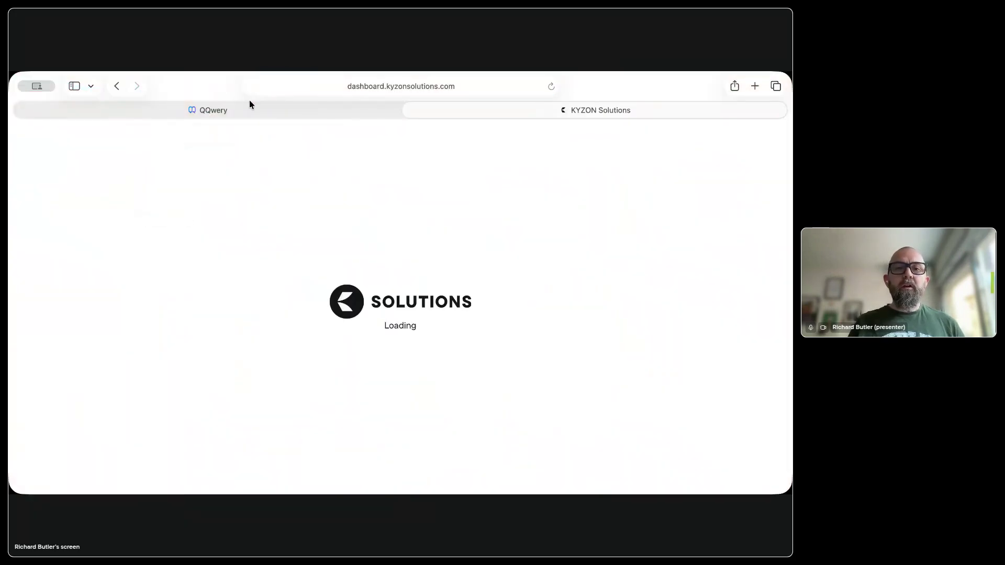
{"action": "left_click", "coordinate": [249, 107]}
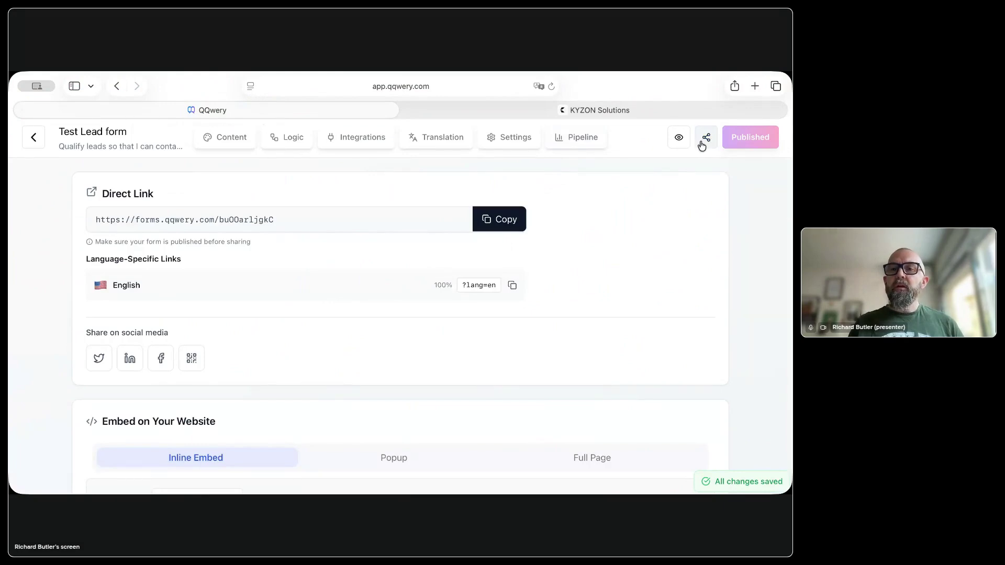
Copy the Test Lead form's direct link and load it in the second browser tab.
{"action": "left_click", "coordinate": [494, 220]}
{"action": "left_click", "coordinate": [461, 106]}
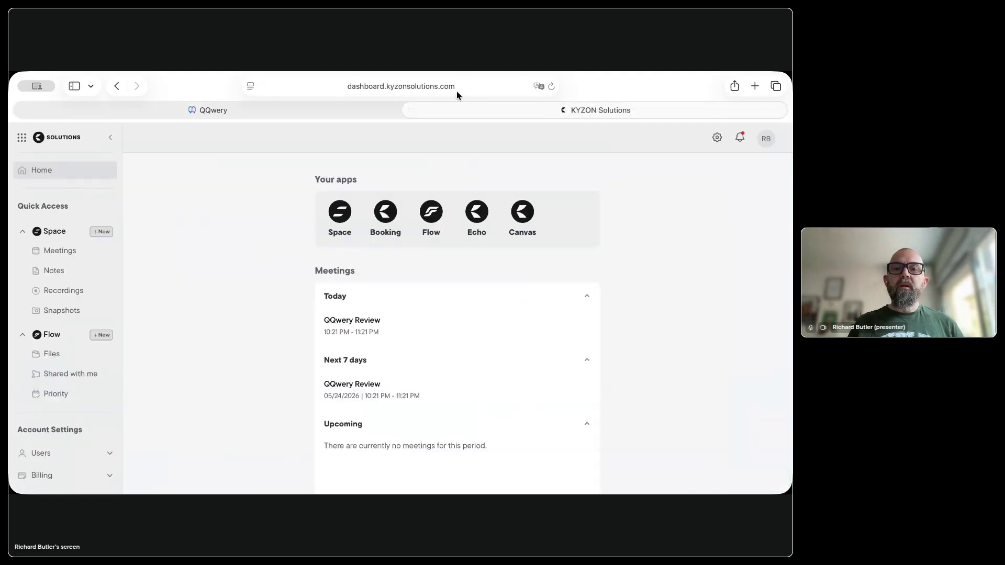
{"action": "left_click", "coordinate": [455, 89]}
{"action": "key", "text": "super+v"}
{"action": "key", "text": "Return"}
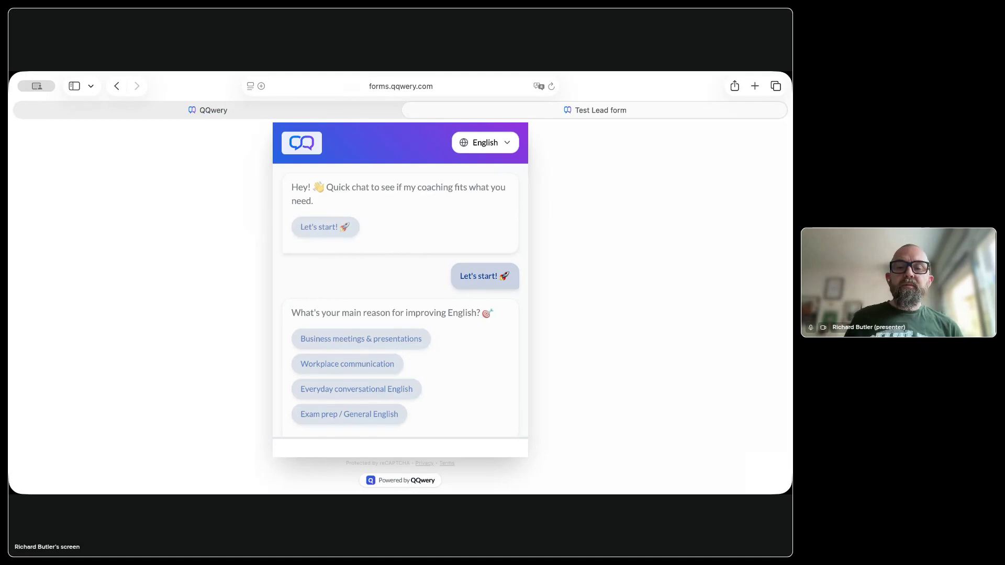
Review the filled-in live chat down to Thank You, then return to the share page.
{"action": "scroll", "coordinate": [391, 313], "scroll_direction": "down", "scroll_amount": 3}
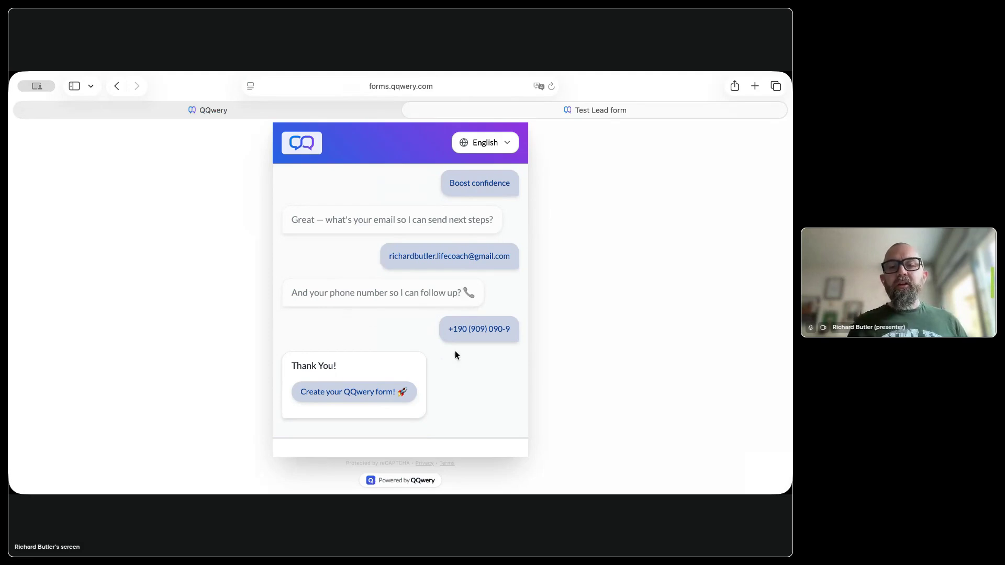
{"action": "scroll", "coordinate": [455, 355], "scroll_direction": "up", "scroll_amount": 3}
{"action": "scroll", "coordinate": [454, 351], "scroll_direction": "up", "scroll_amount": 10}
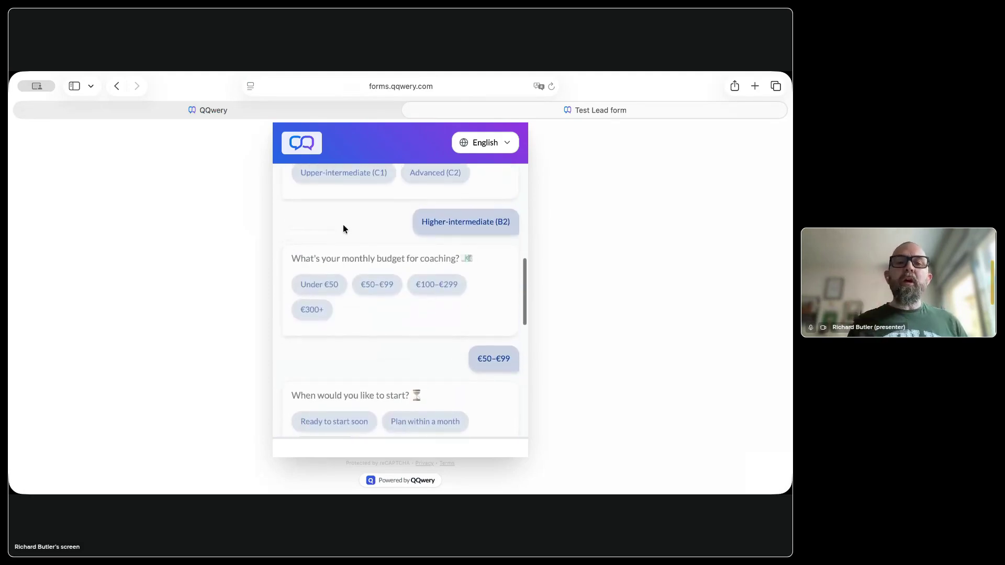
{"action": "left_click", "coordinate": [277, 108]}
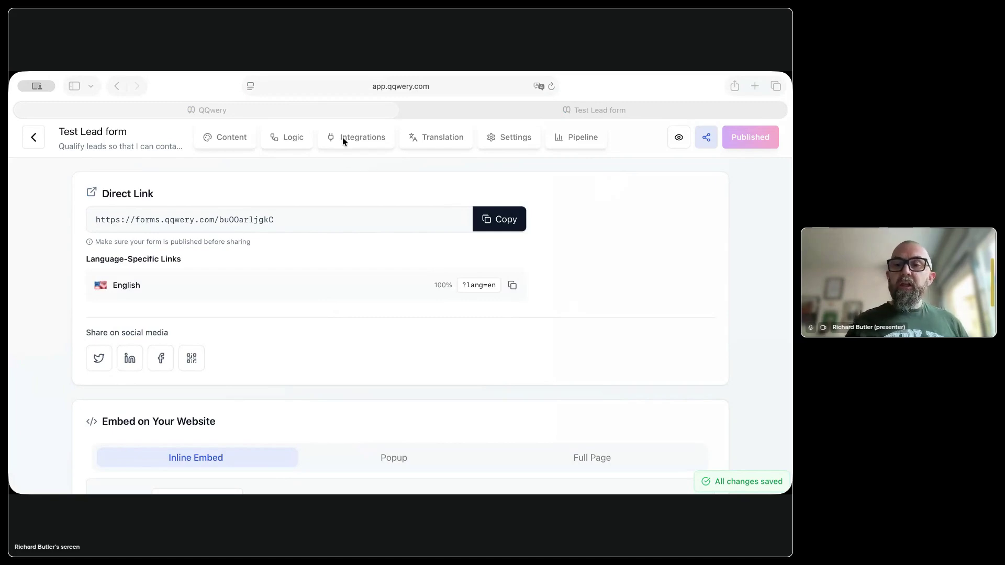
Return to the forms dashboard and start a new form built with AI.
{"action": "left_click", "coordinate": [729, 200]}
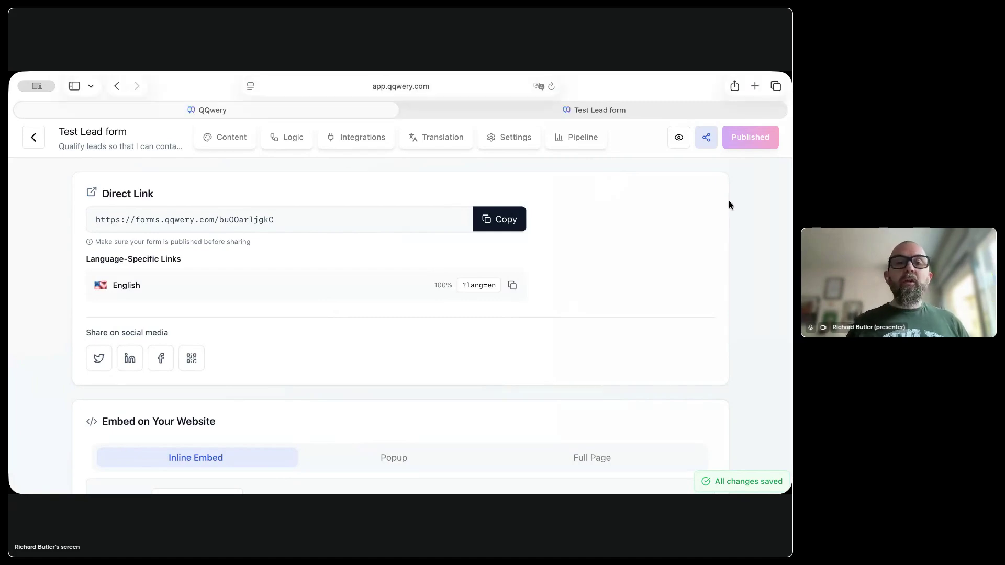
{"action": "left_click", "coordinate": [32, 138]}
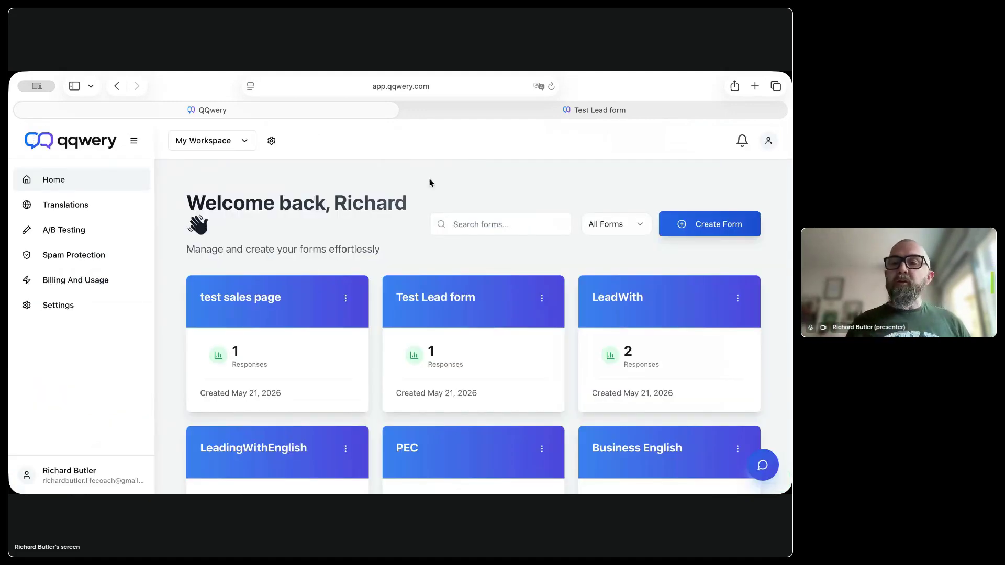
{"action": "left_click", "coordinate": [692, 225]}
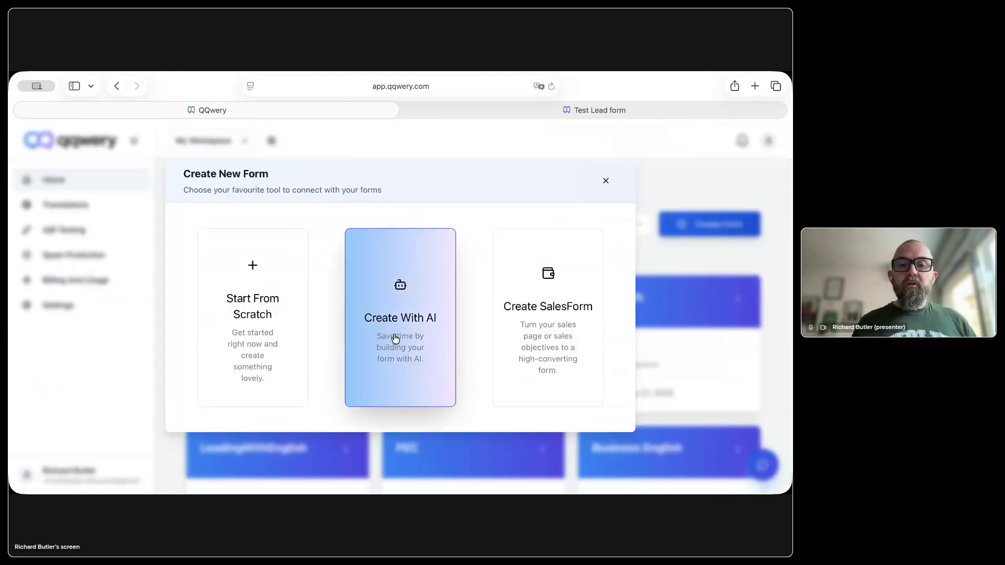
{"action": "left_click", "coordinate": [398, 322]}
Title the new form 'Test for review' and describe it as 'qualify leads'.
{"action": "left_click", "coordinate": [324, 247]}
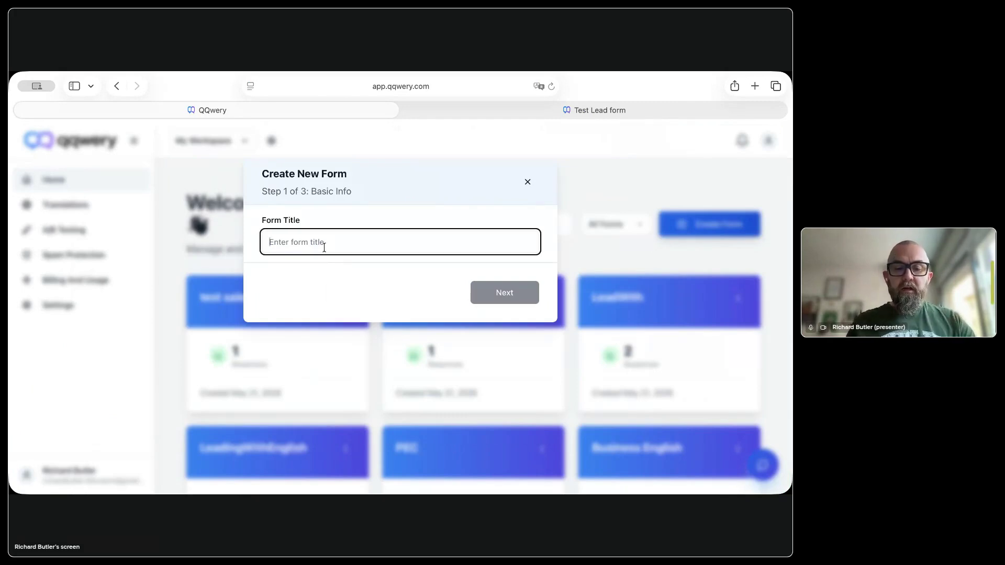
{"action": "type", "text": "Test for review"}
{"action": "left_click", "coordinate": [526, 297]}
{"action": "left_click", "coordinate": [356, 235]}
{"action": "type", "text": "qualify leads"}
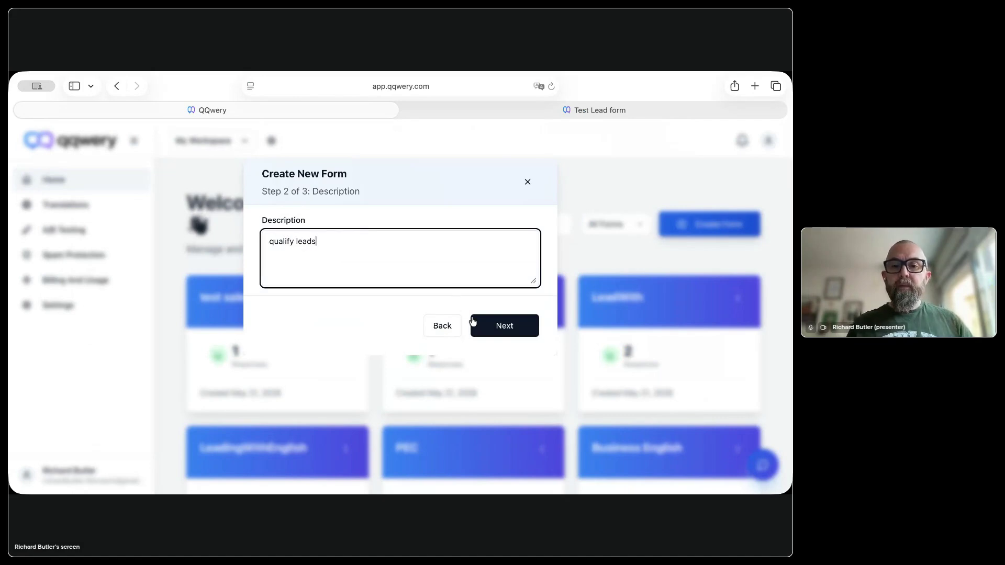
{"action": "left_click", "coordinate": [526, 330]}
{"action": "left_click", "coordinate": [394, 263]}
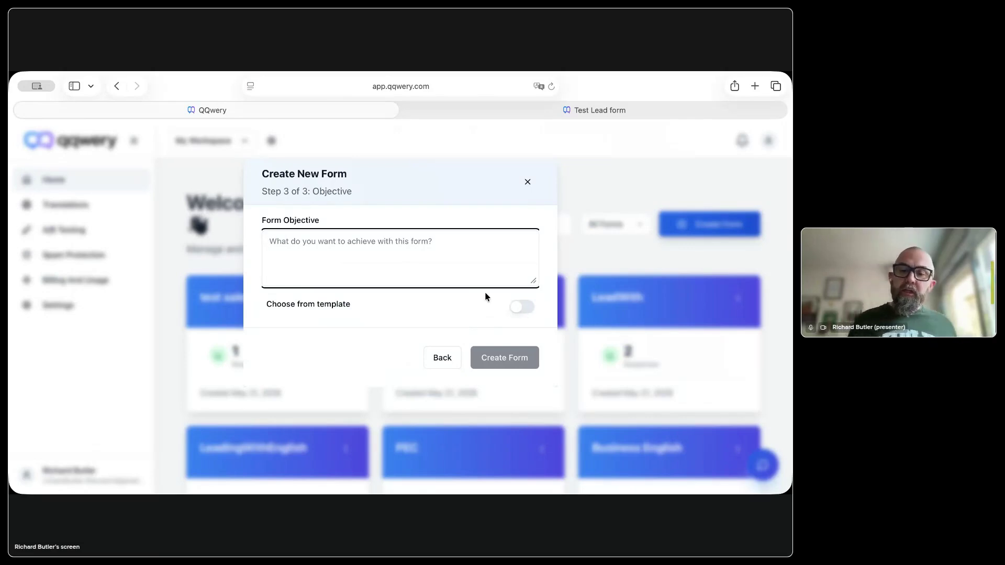
{"action": "key", "text": "super+Tab"}
{"action": "key", "text": "super+Tab"}
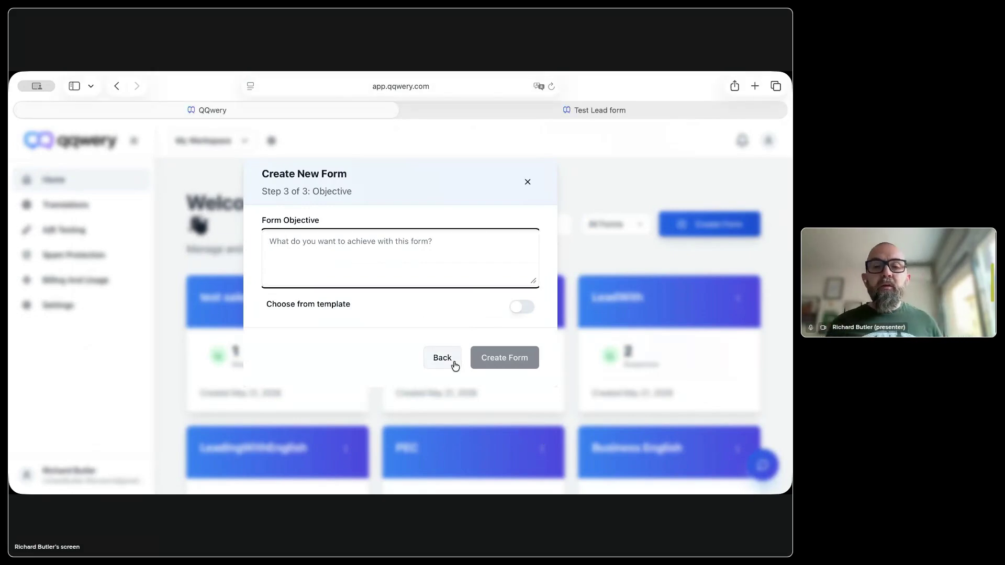
Apply the Sales 'Qualify Leads' template, then replace its text with custom qualification criteria.
{"action": "left_click", "coordinate": [524, 308]}
{"action": "scroll", "coordinate": [492, 297], "scroll_direction": "down", "scroll_amount": 1}
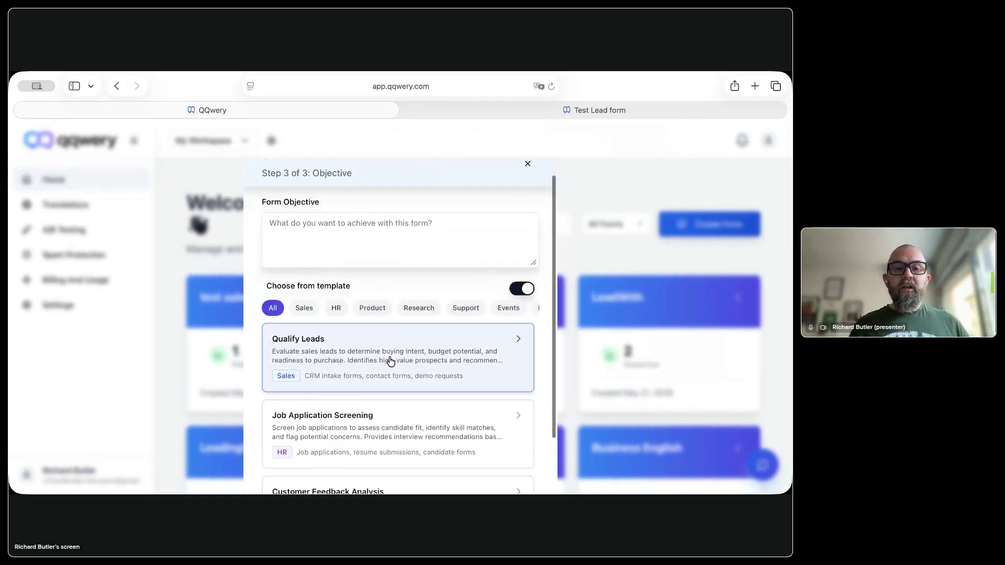
{"action": "scroll", "coordinate": [398, 364], "scroll_direction": "down", "scroll_amount": 2}
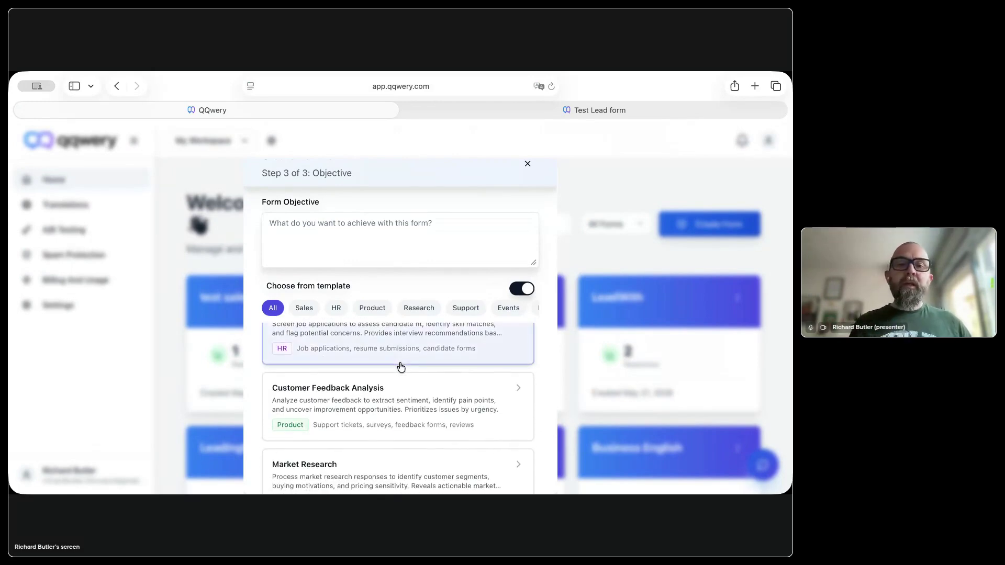
{"action": "left_click", "coordinate": [314, 309]}
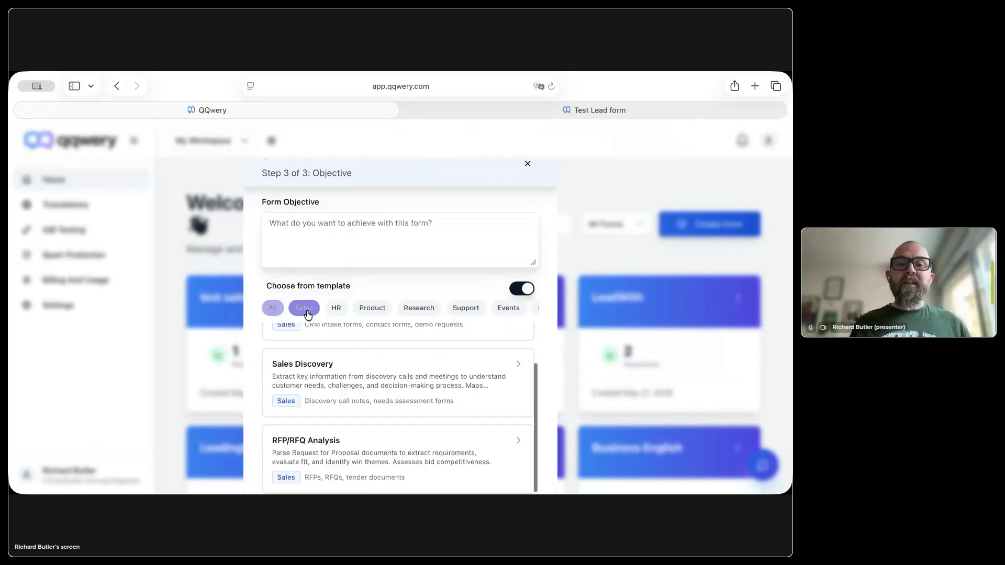
{"action": "scroll", "coordinate": [356, 435], "scroll_direction": "up", "scroll_amount": 2}
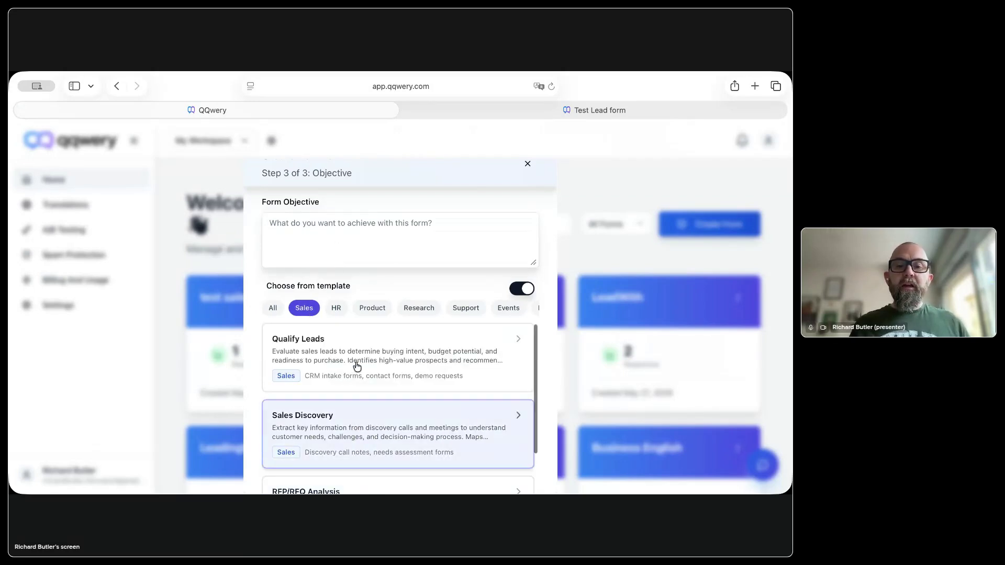
{"action": "left_click", "coordinate": [352, 354]}
{"action": "left_click", "coordinate": [380, 248]}
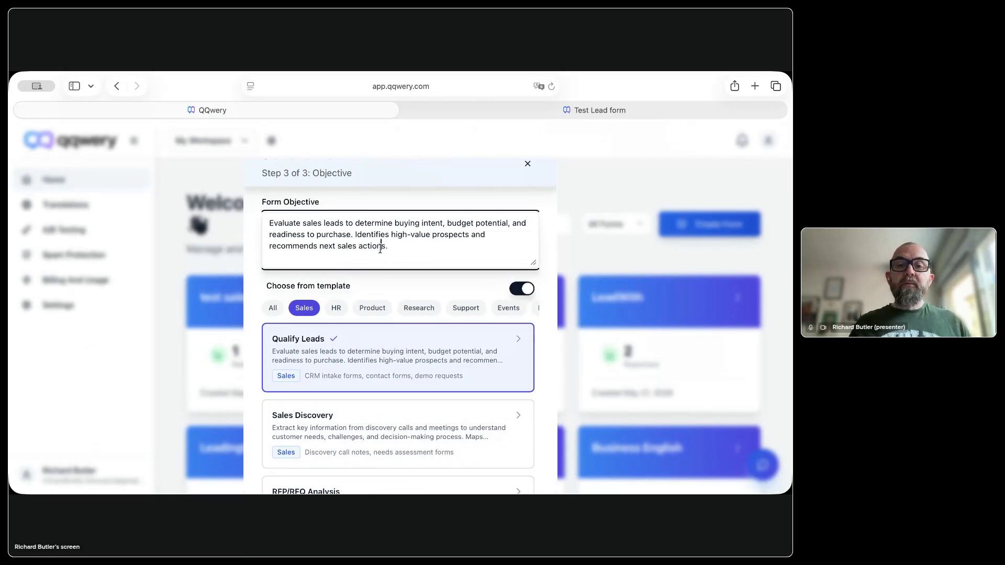
{"action": "key", "text": "super+a"}
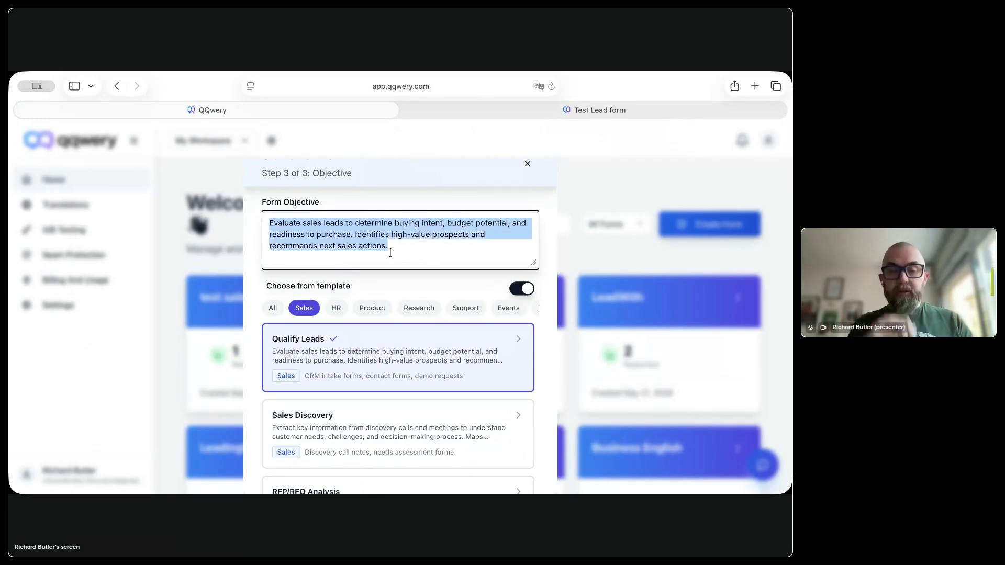
{"action": "key", "text": "super+v"}
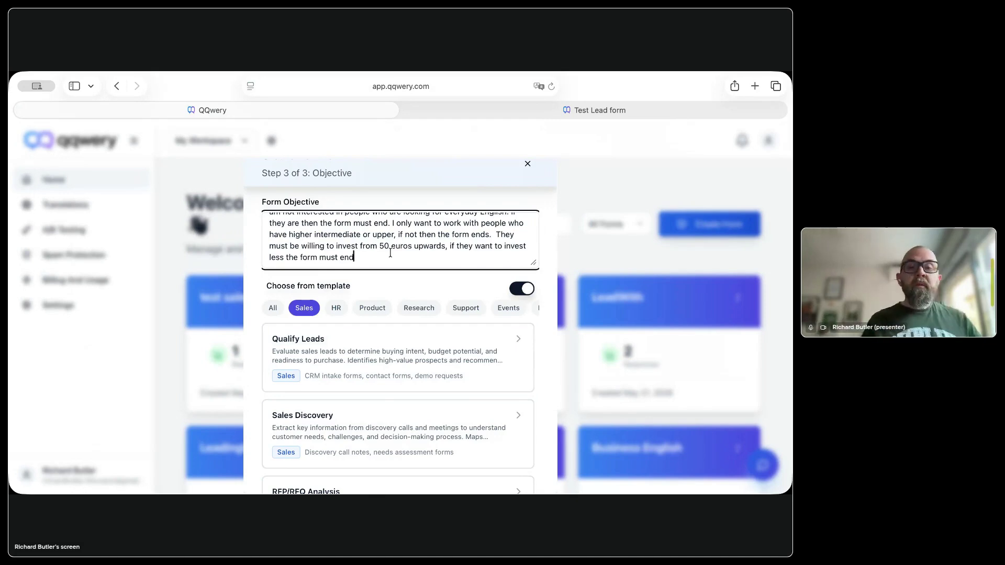
Add an email-entry option, and end the form for leads below upper English levels.
{"action": "scroll", "coordinate": [390, 252], "scroll_direction": "up", "scroll_amount": 5}
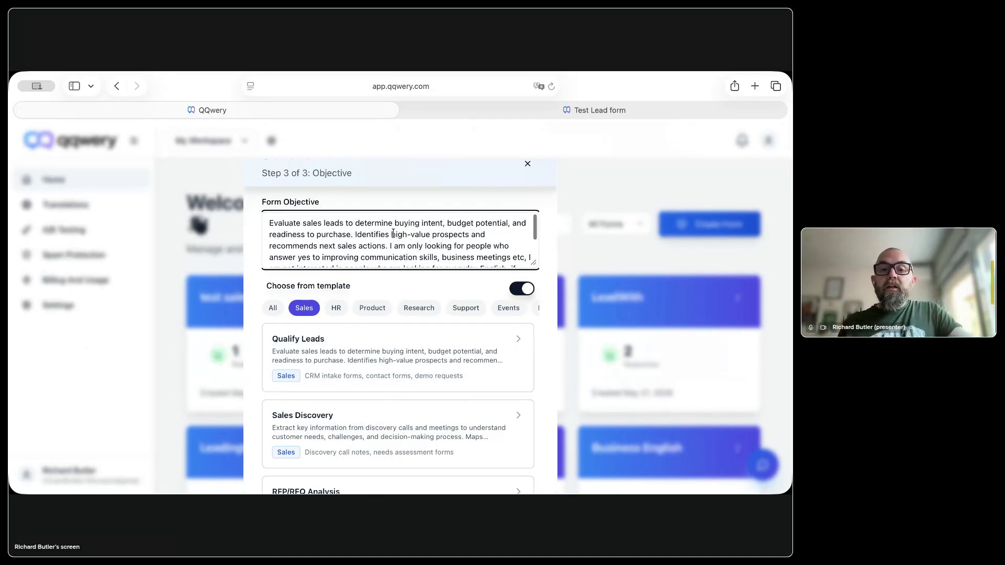
{"action": "scroll", "coordinate": [419, 247], "scroll_direction": "down", "scroll_amount": 3}
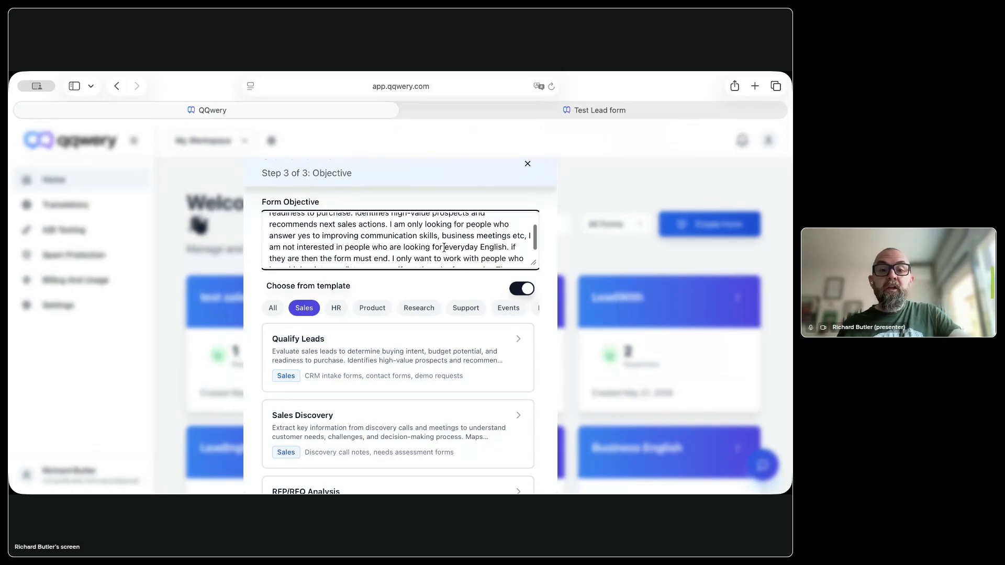
{"action": "left_click", "coordinate": [389, 259]}
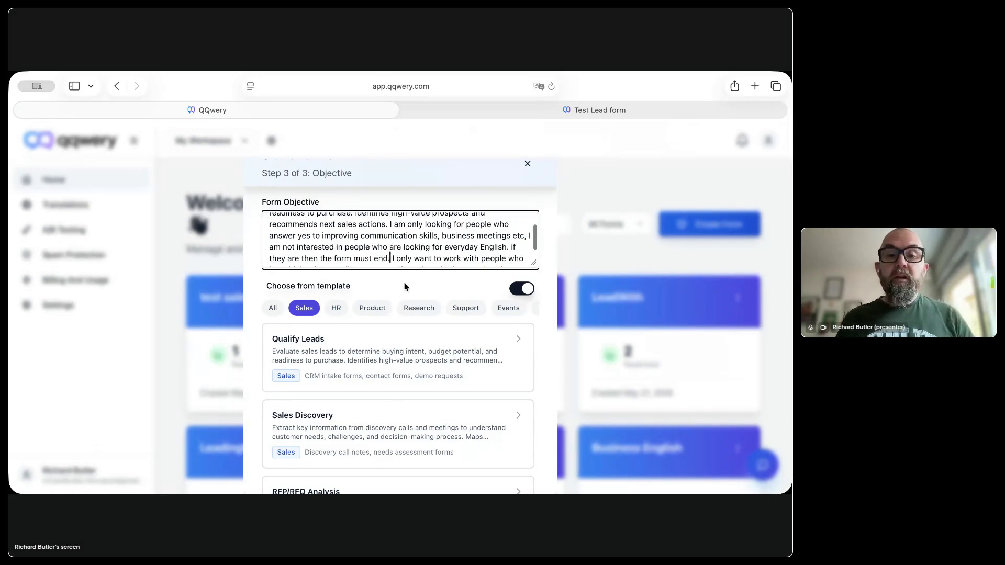
{"action": "type", "text": "- th"}
{"action": "type", "text": "ey must e"}
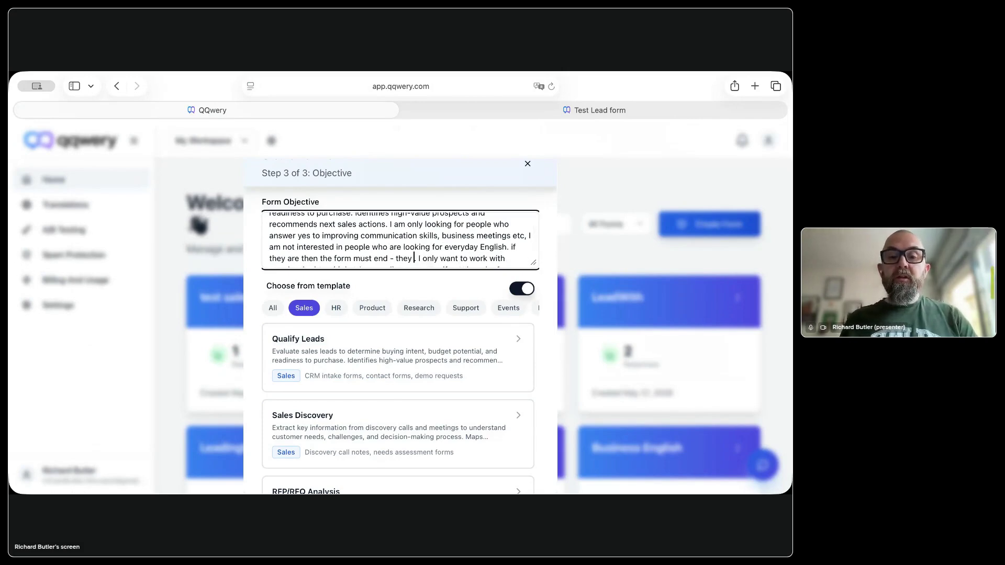
{"action": "key", "text": "BackSpace"}
{"action": "type", "text": "be"}
{"action": "type", "text": " given an option to"}
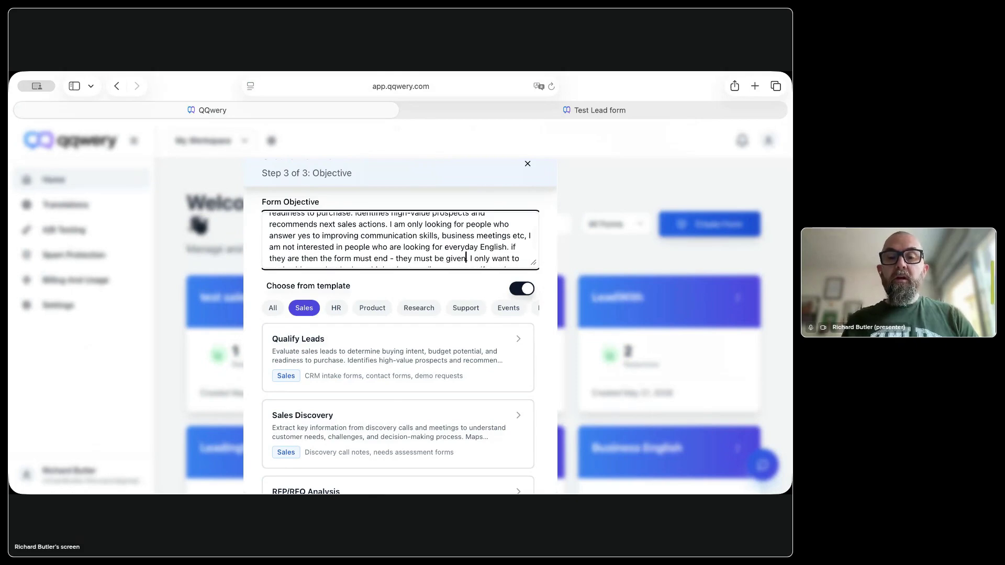
{"action": "type", "text": " enter their email. I only want to work with people who have higher"}
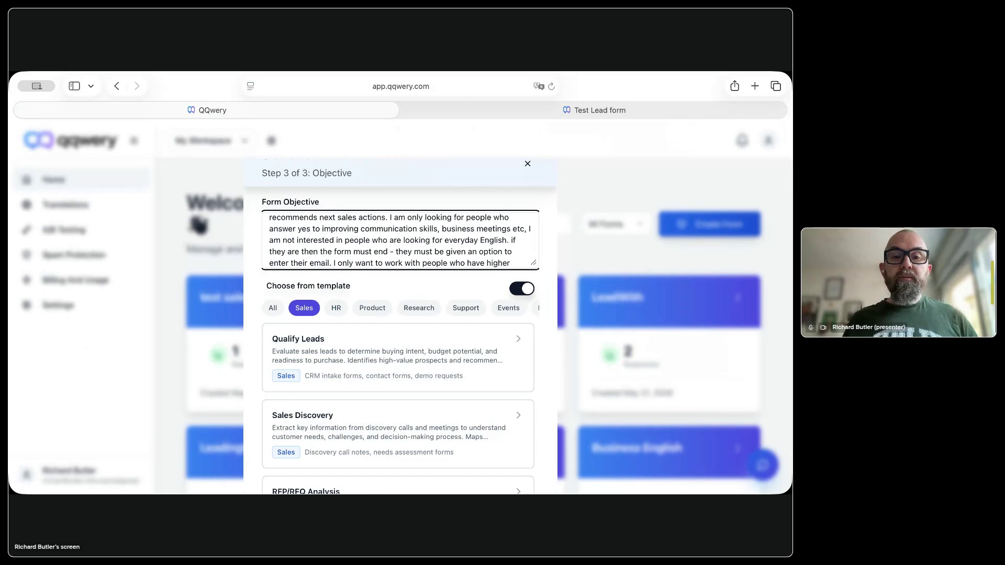
{"action": "left_click", "coordinate": [332, 264]}
{"action": "key", "text": "Return"}
{"action": "key", "text": "Return"}
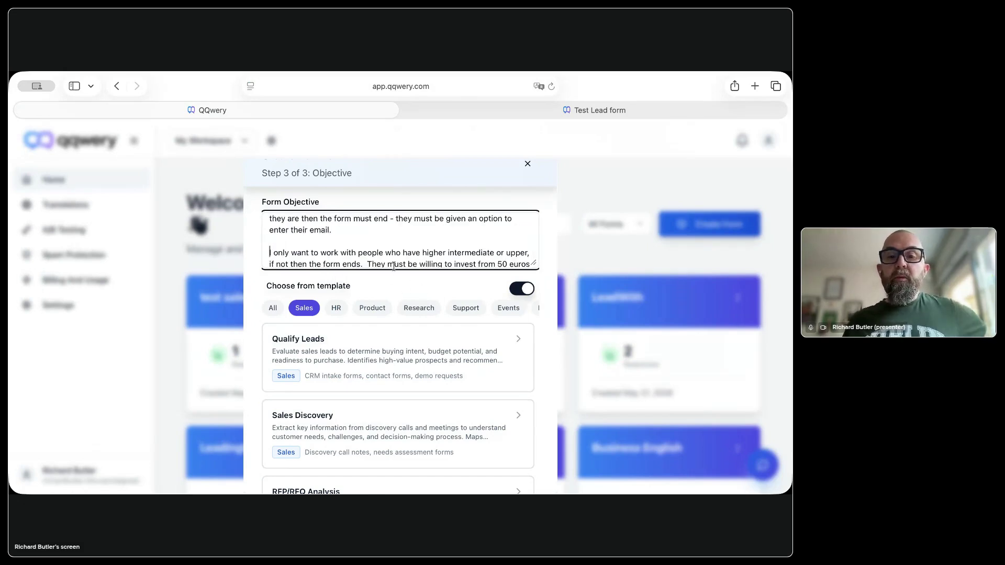
{"action": "scroll", "coordinate": [537, 250], "scroll_direction": "down", "scroll_amount": 1}
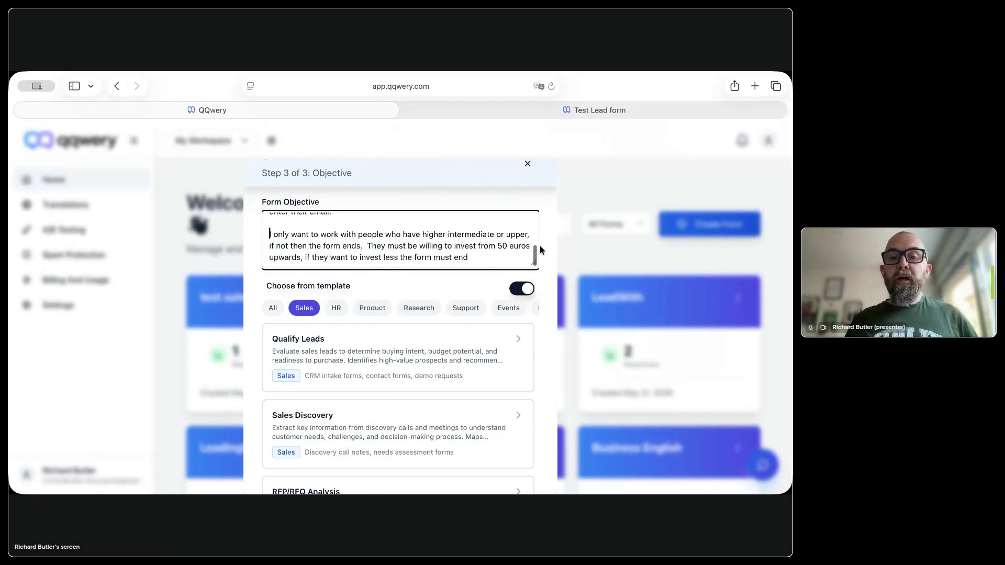
{"action": "left_click", "coordinate": [527, 235]}
{"action": "type", "text": "levels of English"}
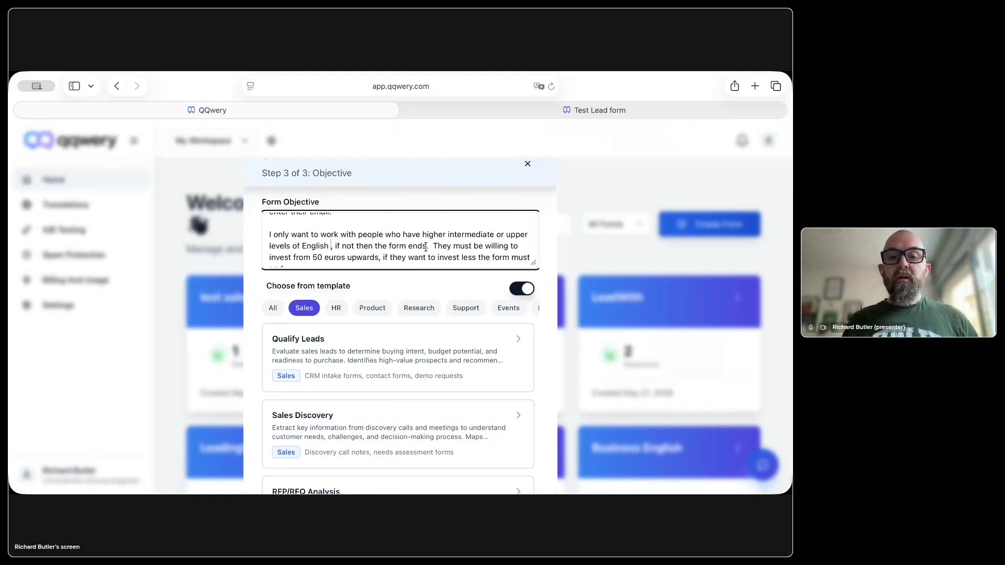
{"action": "type", "text": " , if not then the form ends and they are"}
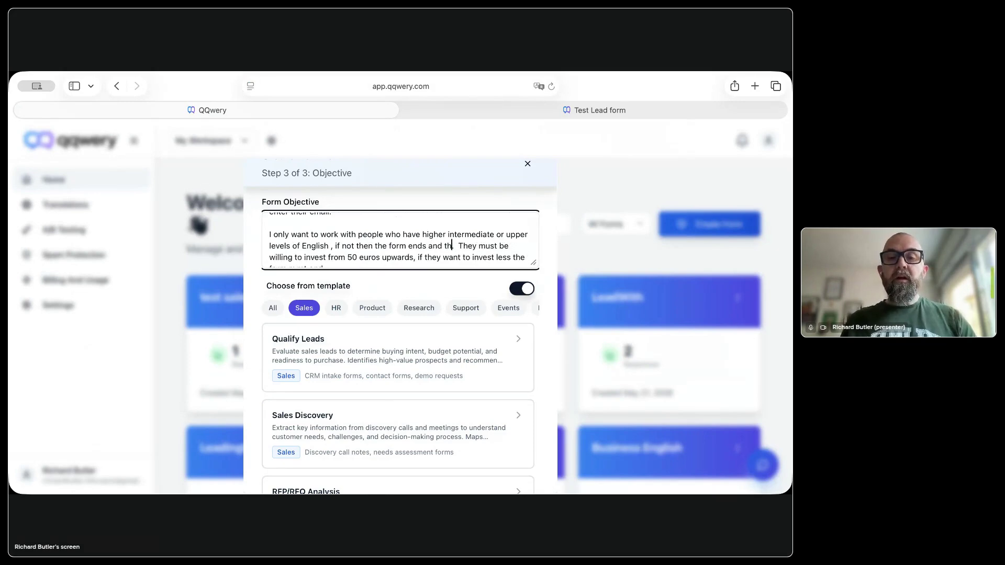
{"action": "type", "text": " asked to ente"}
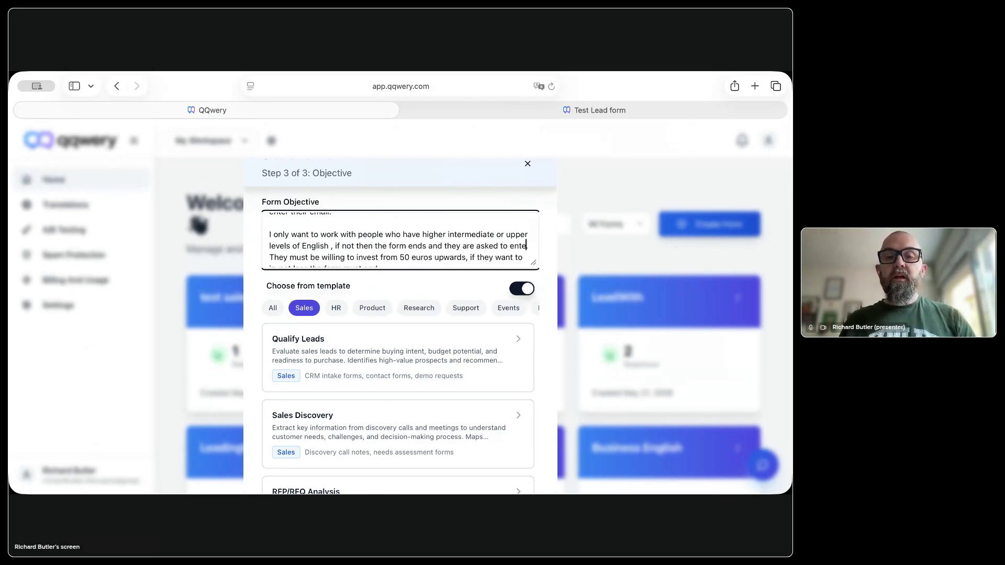
{"action": "type", "text": "r their email for a fo"}
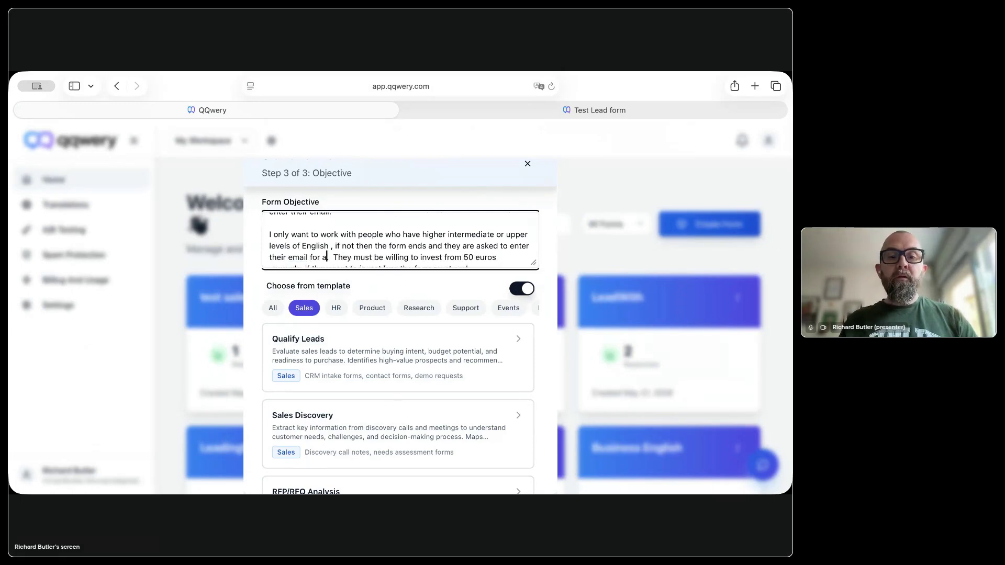
{"action": "type", "text": "llowup."}
Add that qualified leads are asked for name, email and phone number.
{"action": "scroll", "coordinate": [465, 242], "scroll_direction": "down", "scroll_amount": 1}
{"action": "scroll", "coordinate": [372, 237], "scroll_direction": "down", "scroll_amount": 1}
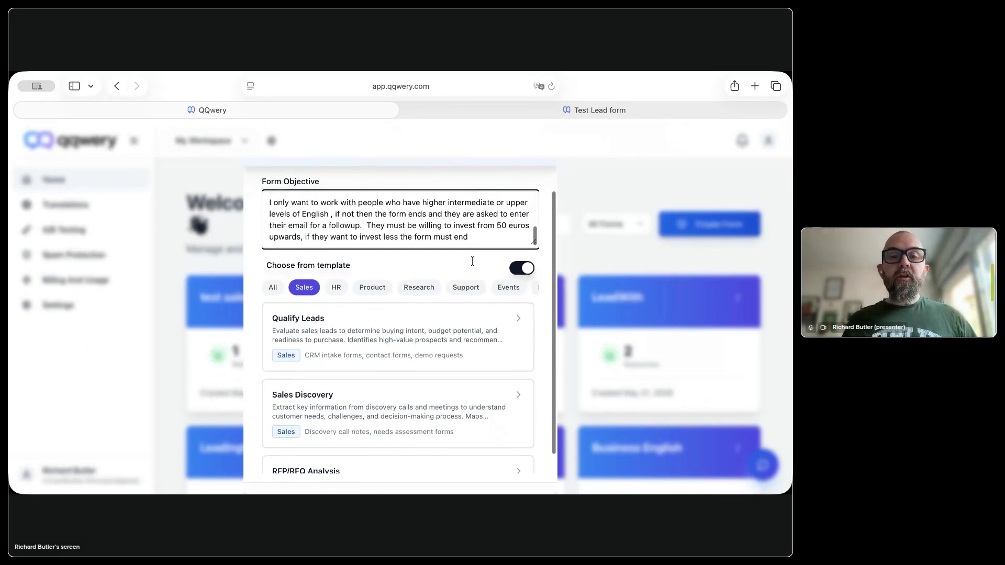
{"action": "left_click", "coordinate": [486, 239]}
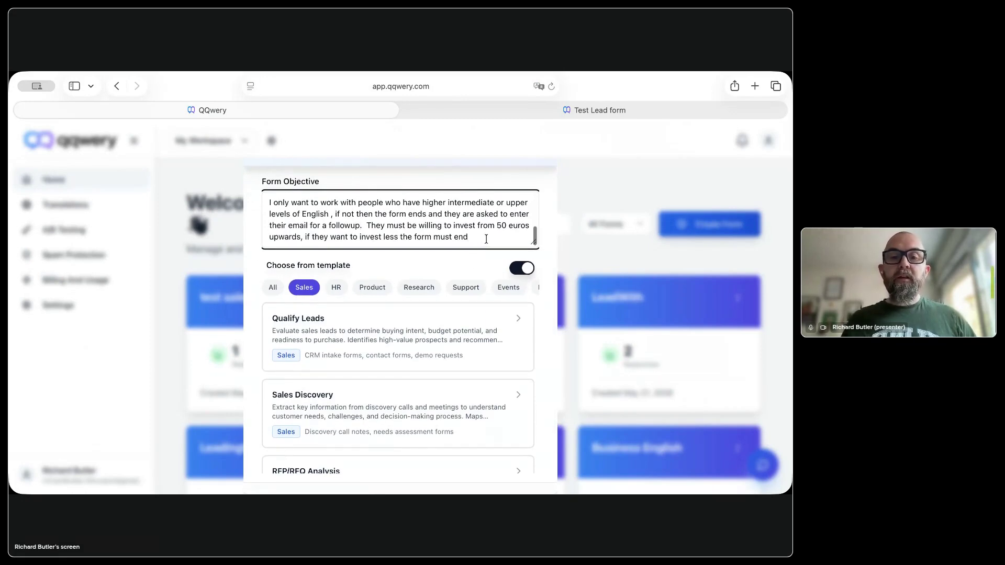
{"action": "key", "text": "Return"}
{"action": "key", "text": "Return"}
{"action": "type", "text": "If they are qu"}
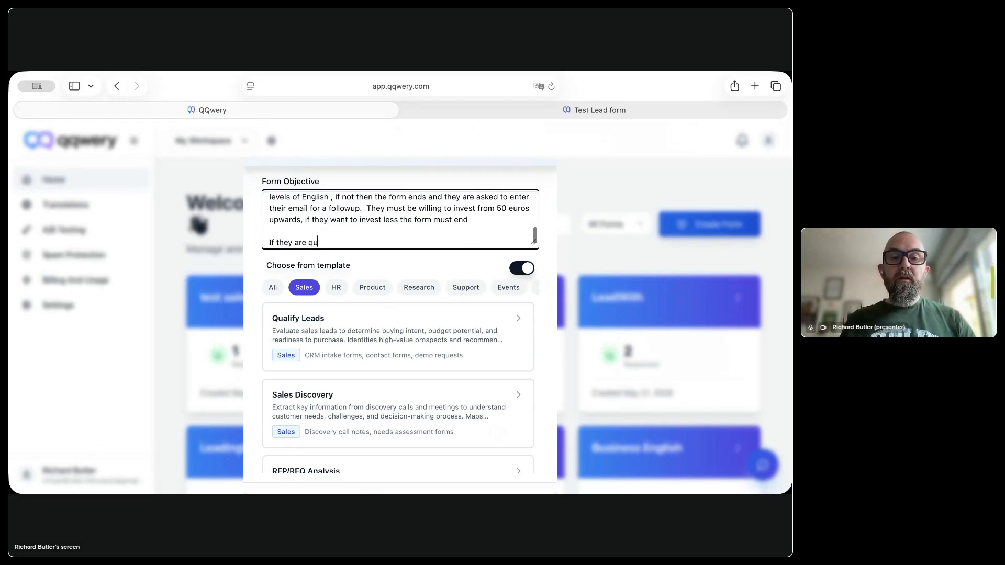
{"action": "type", "text": "alifi"}
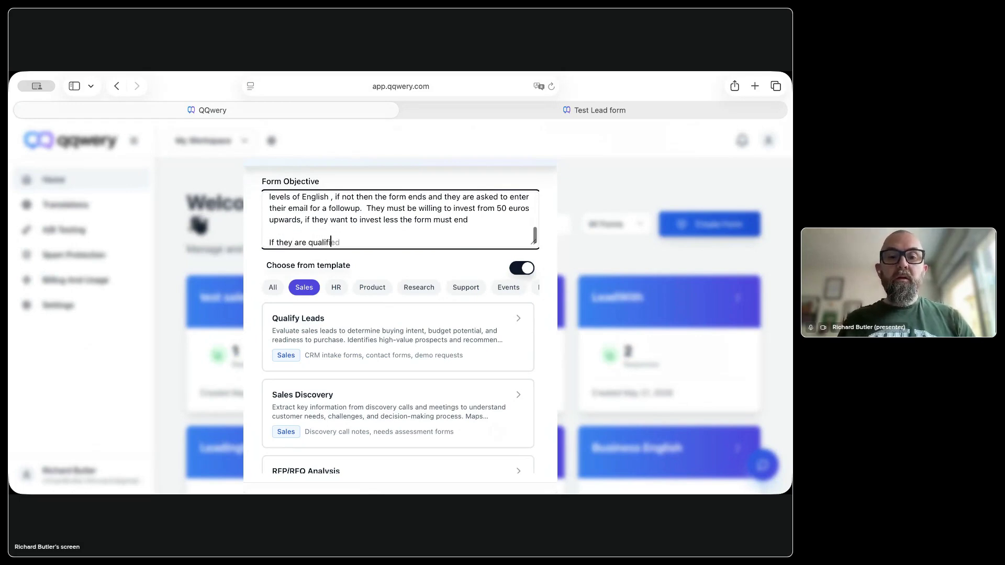
{"action": "type", "text": "ed they will then be asked for name, email"}
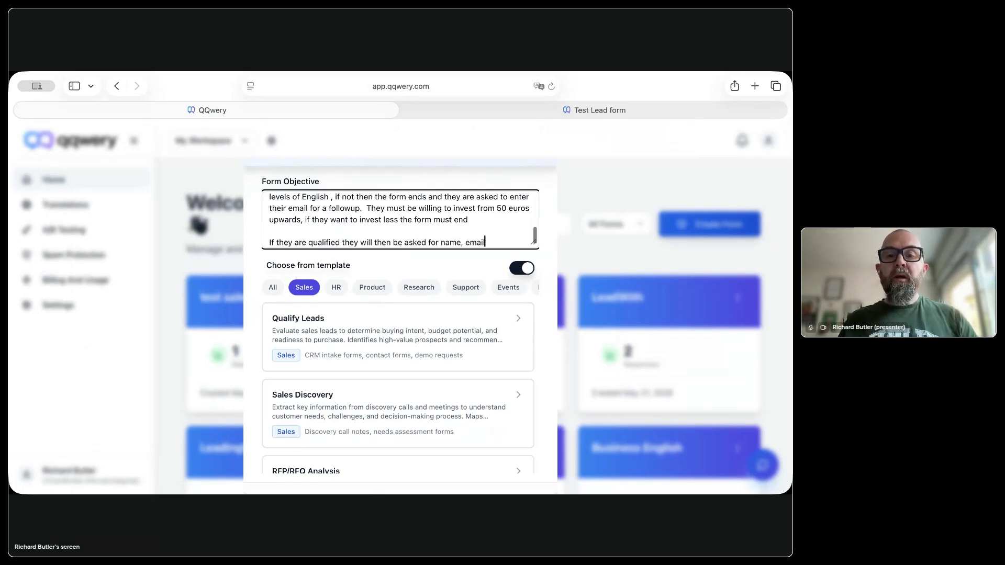
{"action": "type", "text": " and phone"}
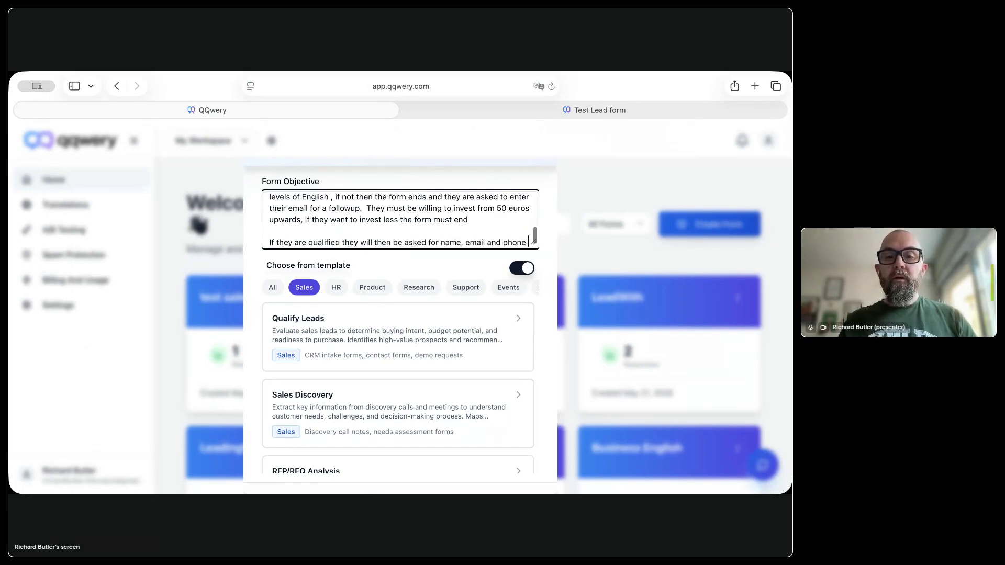
{"action": "type", "text": " number for"}
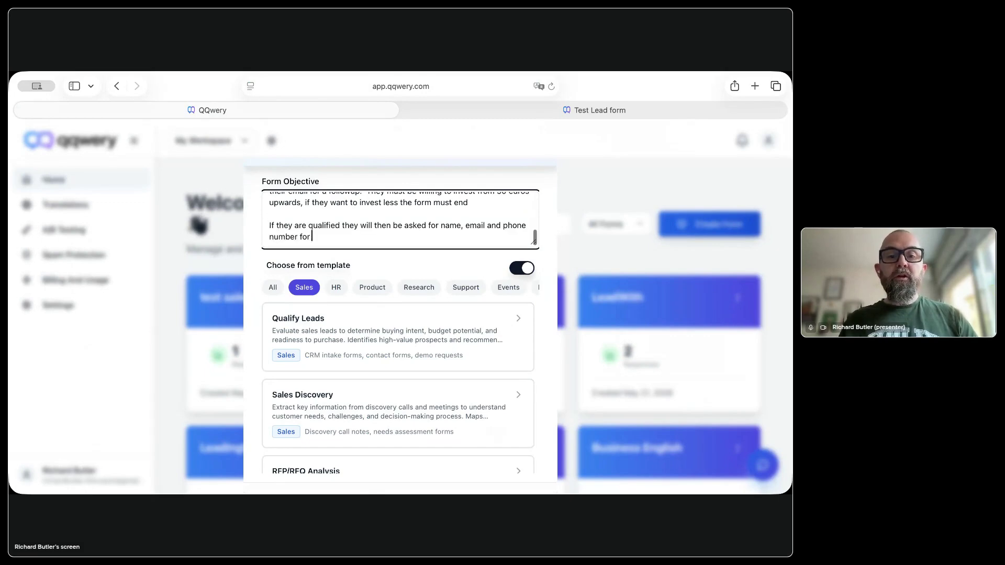
{"action": "type", "text": " Richard to rea"}
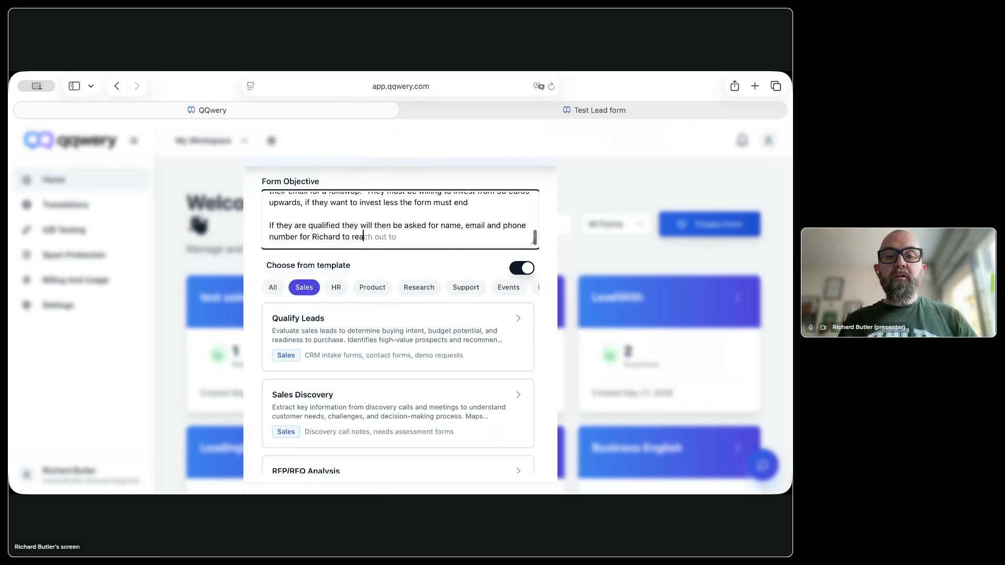
{"action": "type", "text": "ch out to therm"}
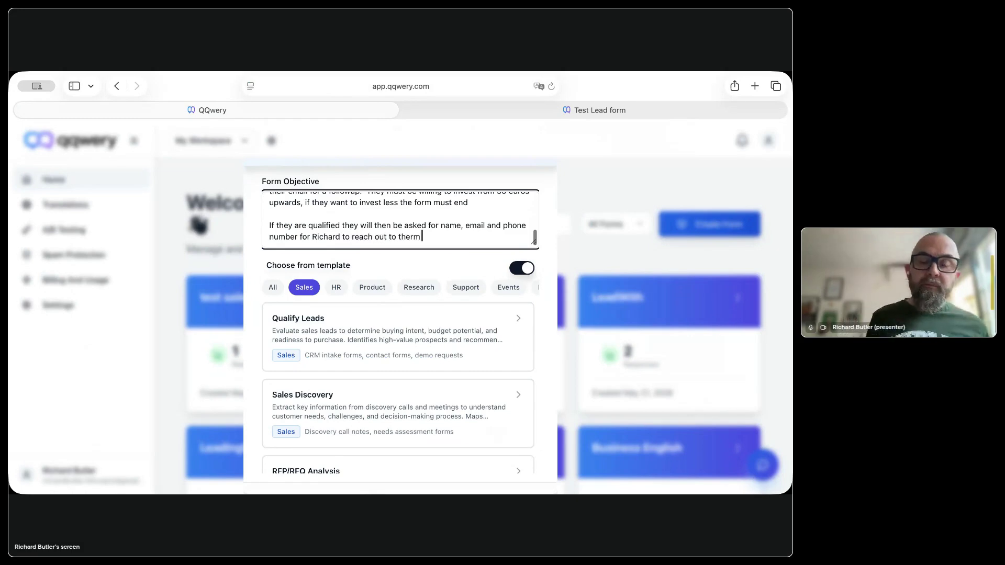
{"action": "key", "text": "BackSpace"}
{"action": "key", "text": "BackSpace"}
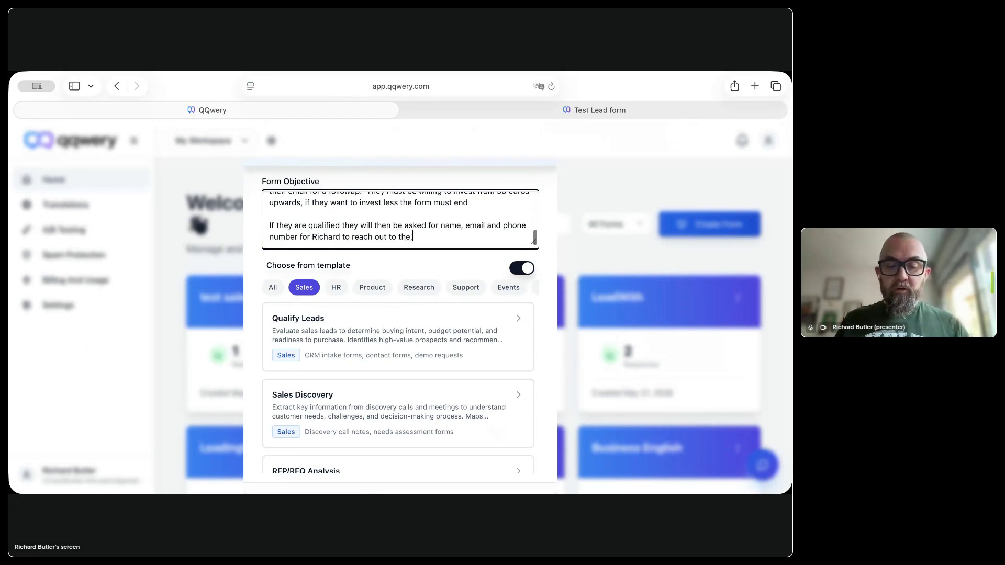
{"action": "type", "text": "m"}
{"action": "key", "text": "super+a"}
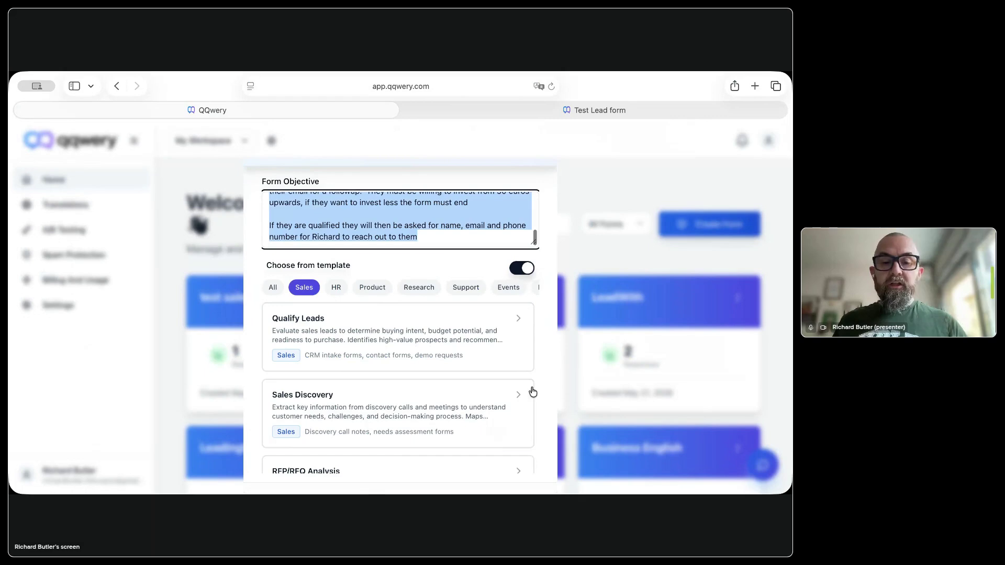
{"action": "key", "text": "super+Tab"}
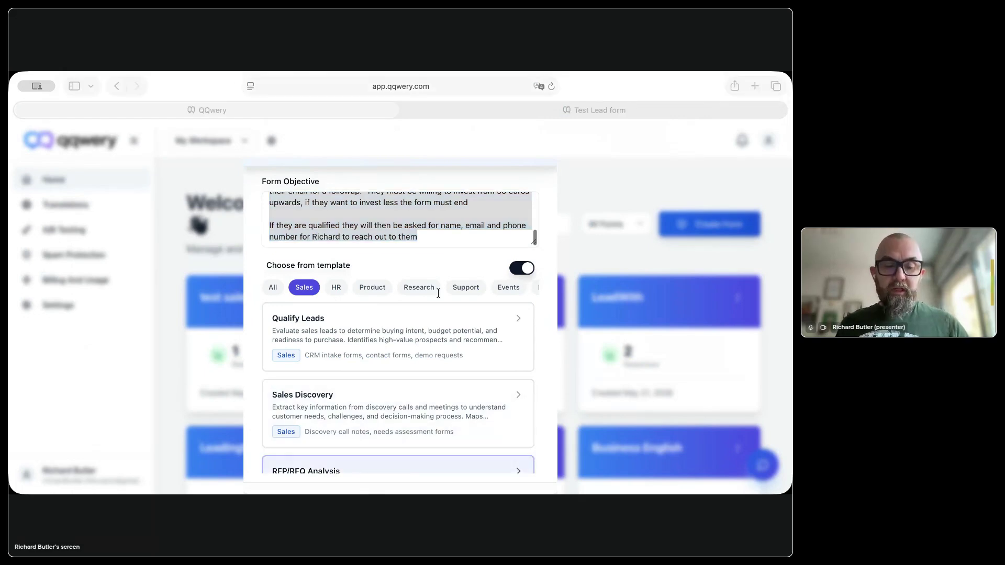
{"action": "key", "text": "super+Tab"}
Add ranking of business-English goals and a free-text field, then create the form.
{"action": "left_click", "coordinate": [450, 241]}
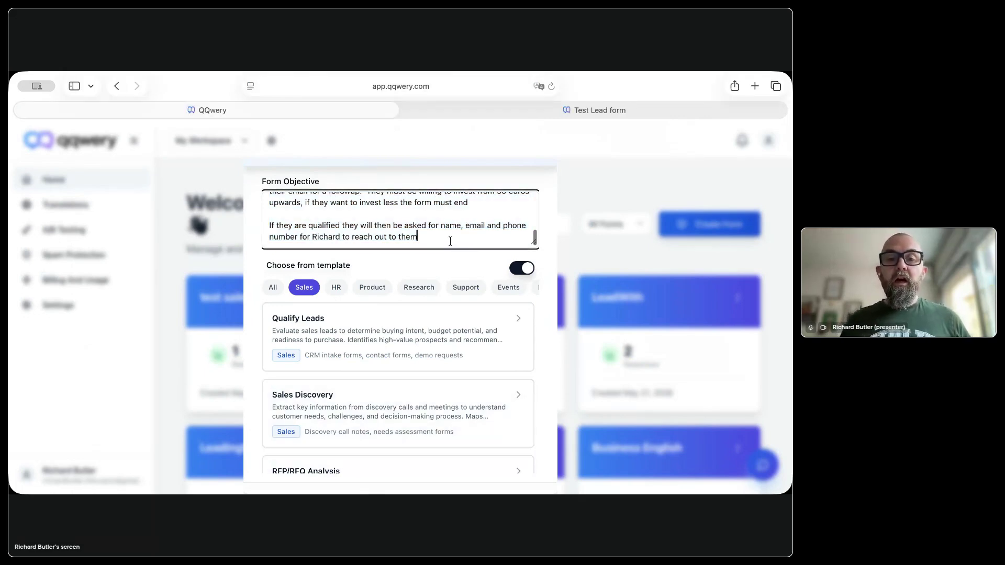
{"action": "key", "text": "Return"}
{"action": "key", "text": "Return"}
{"action": "type", "text": "Give o"}
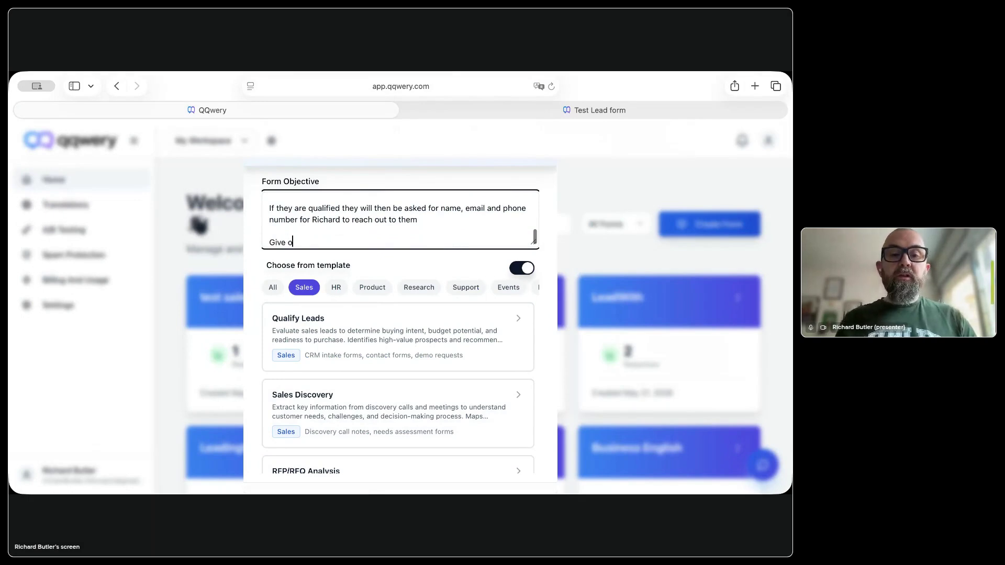
{"action": "type", "text": "ptions to rank"}
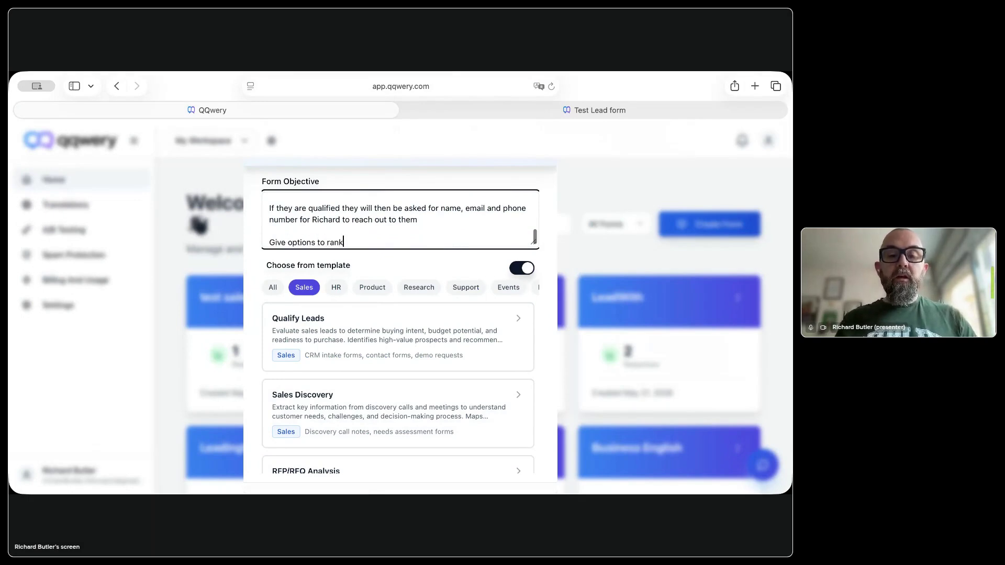
{"action": "type", "text": " what they wa"}
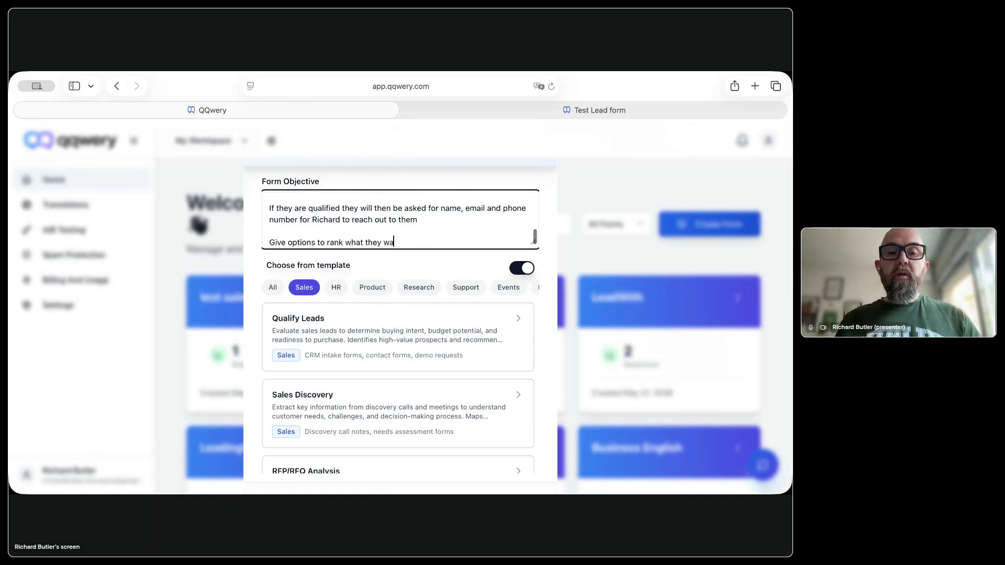
{"action": "type", "text": "nt to achieve with"}
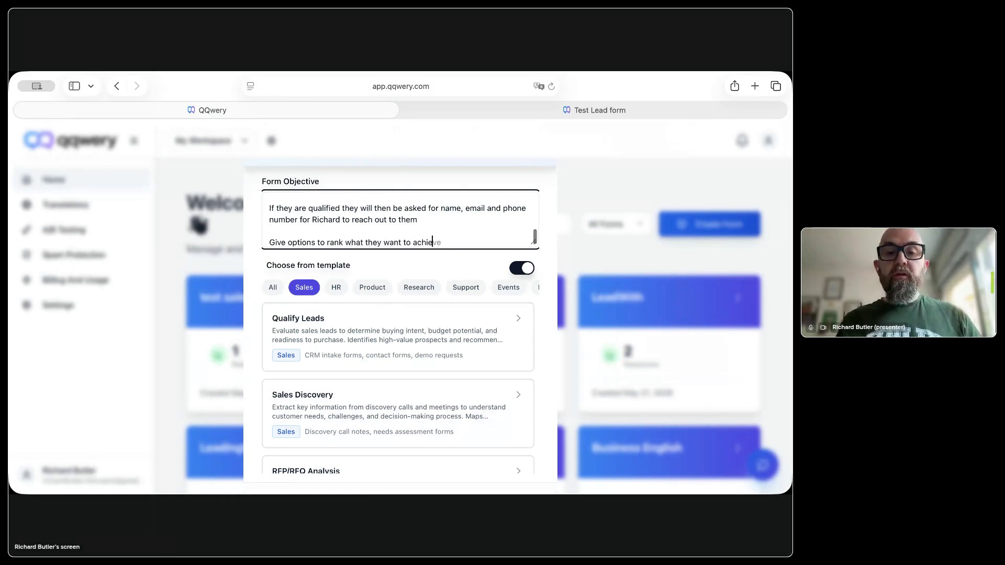
{"action": "type", "text": "sines"}
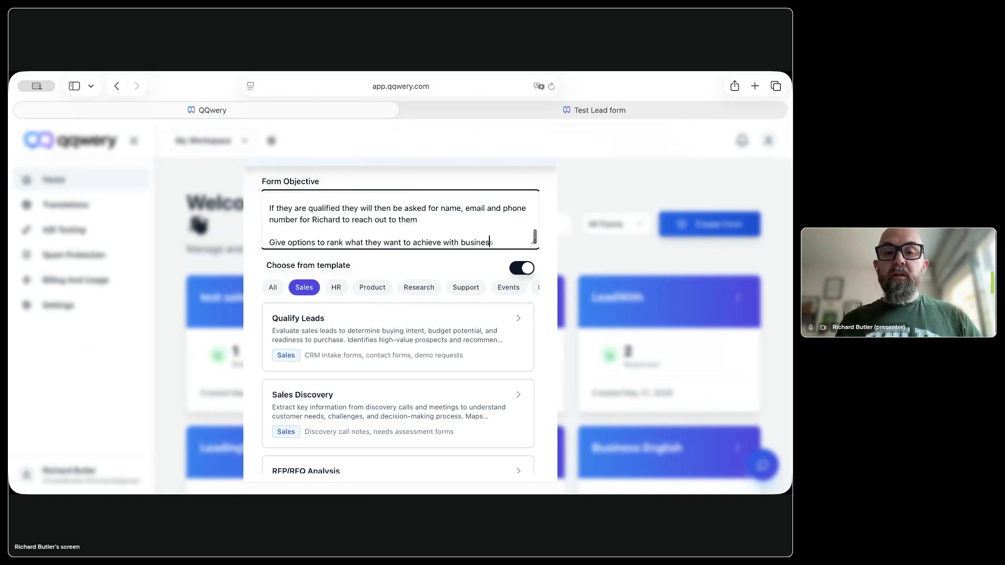
{"action": "type", "text": "s english and also give a"}
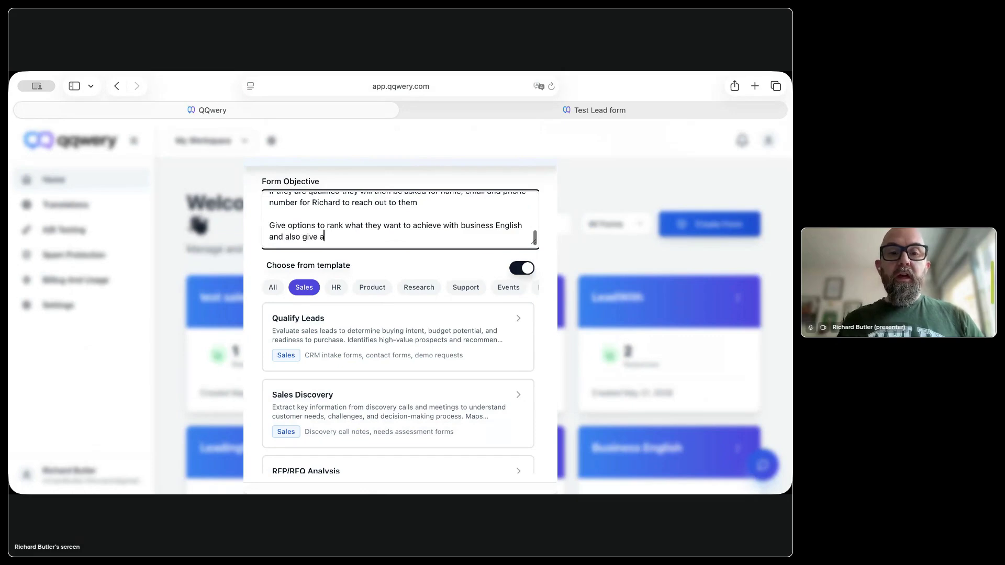
{"action": "type", "text": " area for"}
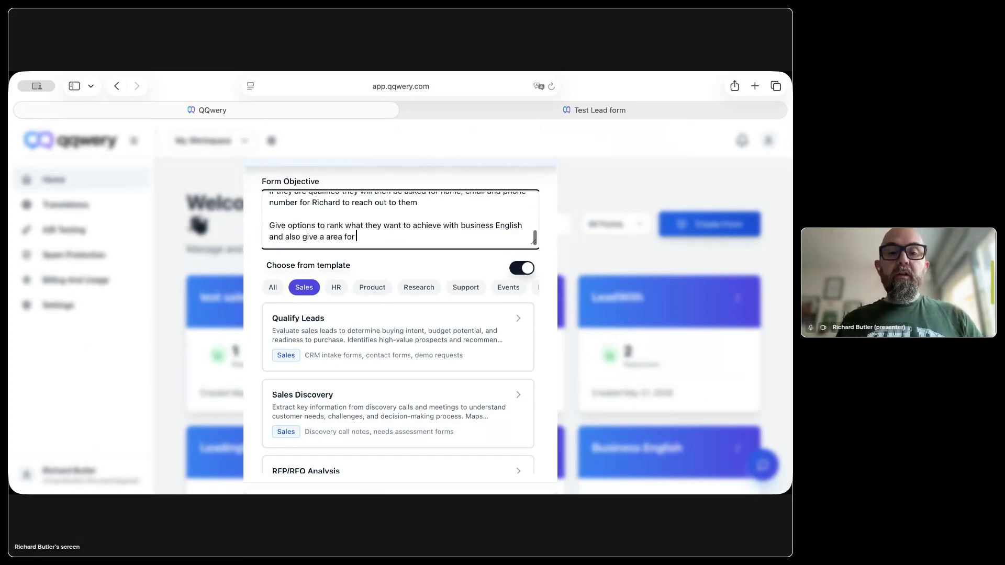
{"action": "type", "text": " them to type in more ifn"}
{"action": "key", "text": "BackSpace"}
{"action": "key", "text": "BackSpace"}
{"action": "type", "text": "nformation"}
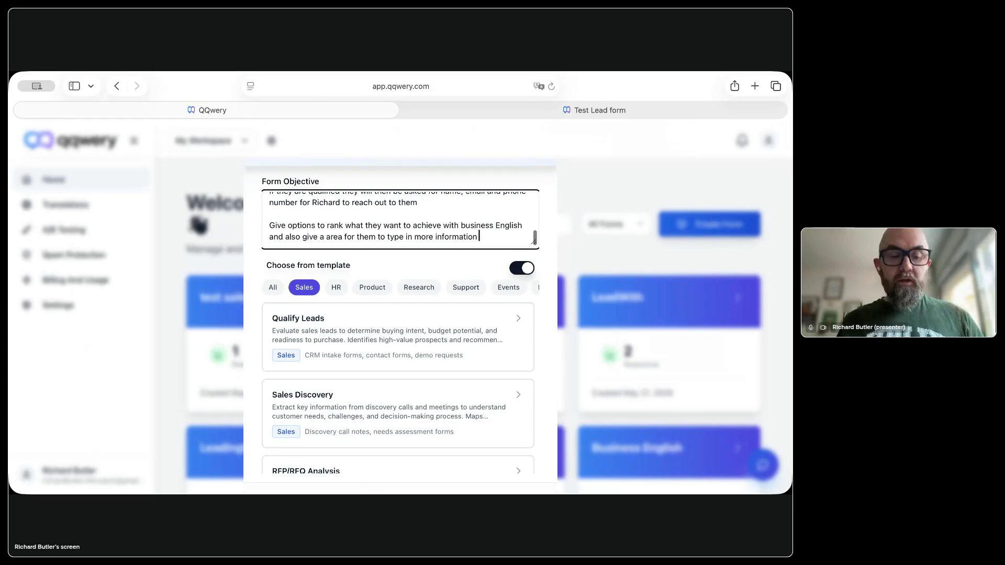
{"action": "key", "text": "super+a"}
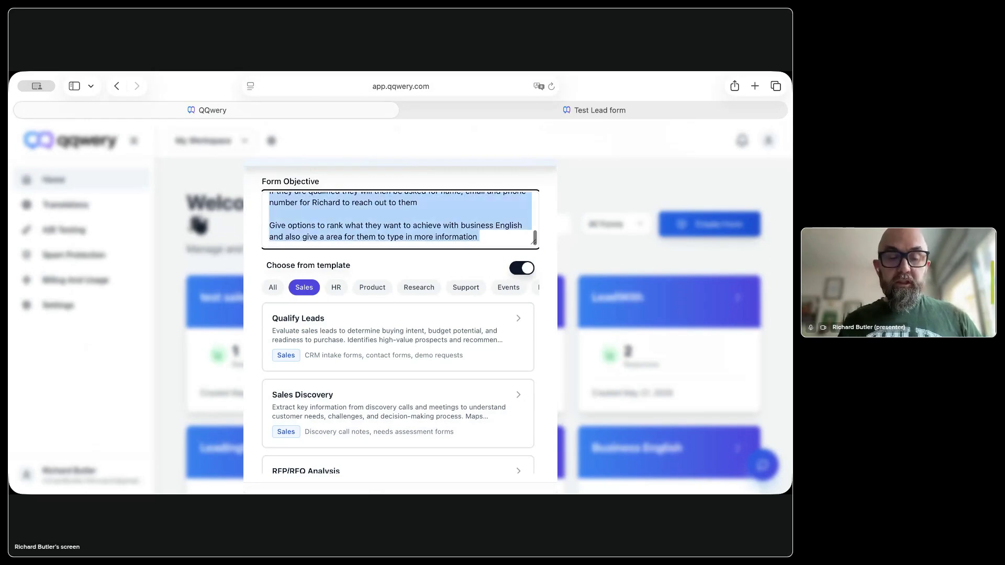
{"action": "key", "text": "super+Tab"}
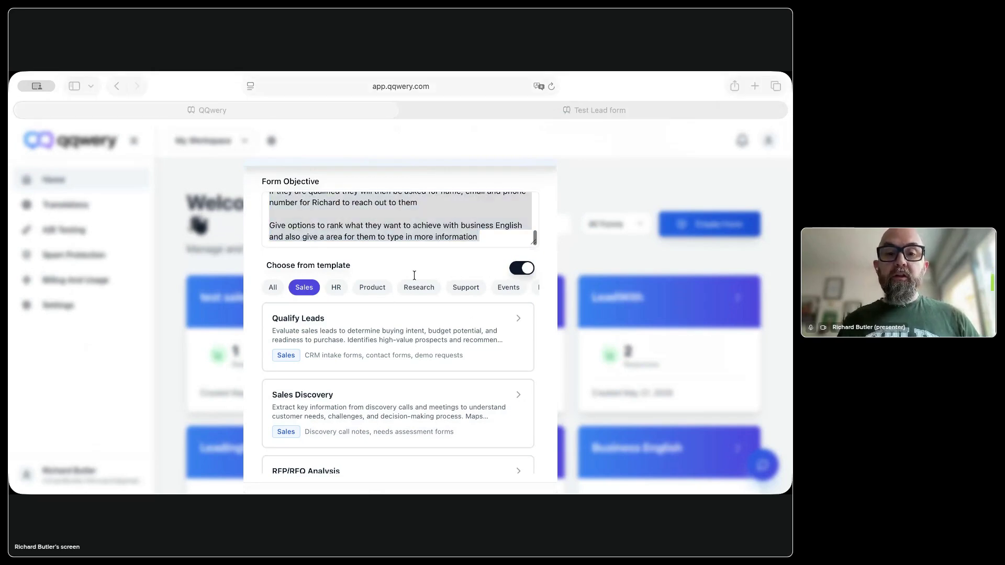
{"action": "key", "text": "super+Tab"}
{"action": "scroll", "coordinate": [504, 450], "scroll_direction": "down", "scroll_amount": 2}
{"action": "scroll", "coordinate": [503, 446], "scroll_direction": "down", "scroll_amount": 3}
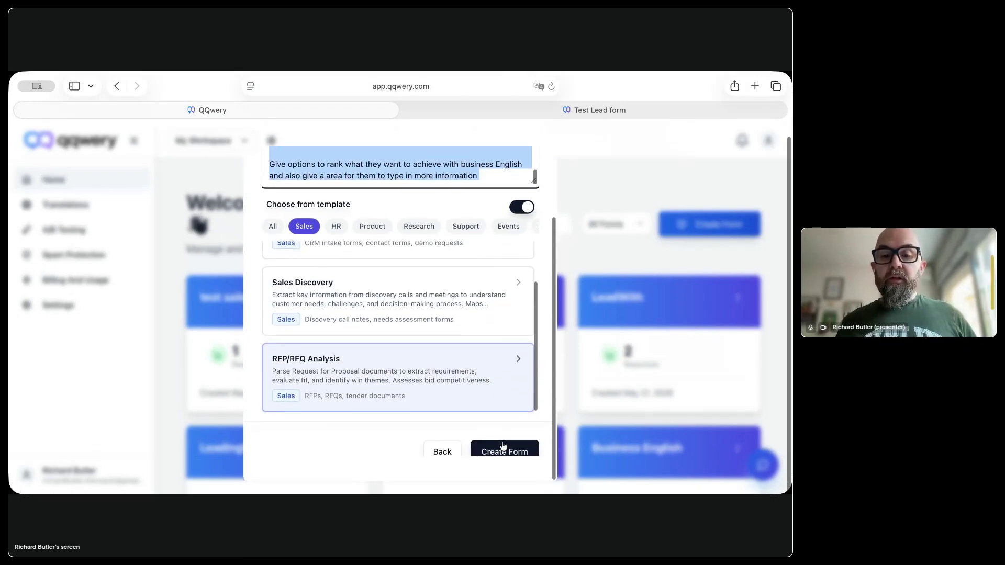
{"action": "left_click", "coordinate": [503, 451]}
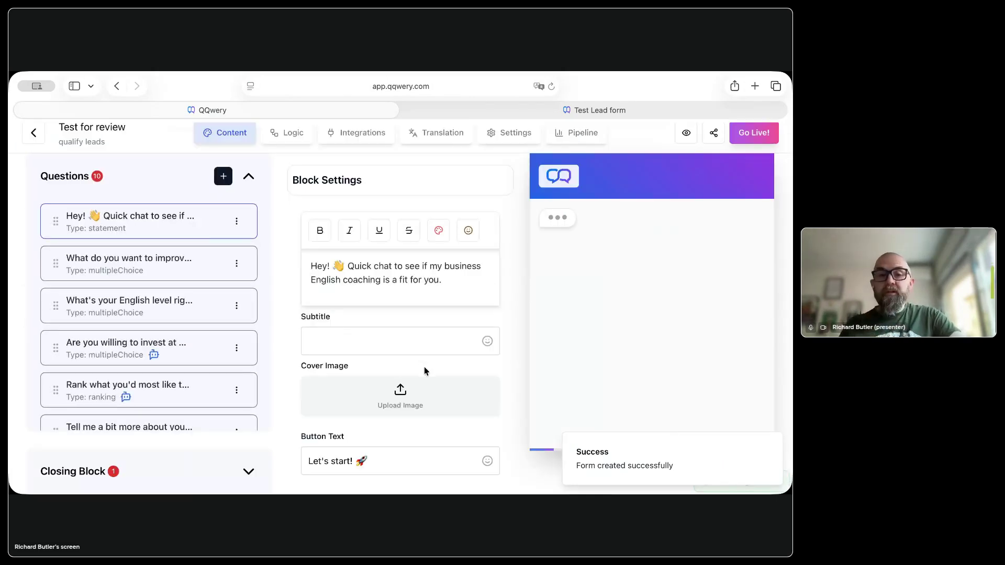
Publish Test for review and load its live link in the second tab.
{"action": "left_click", "coordinate": [755, 145]}
{"action": "left_click", "coordinate": [541, 257]}
{"action": "left_click", "coordinate": [523, 111]}
{"action": "left_click", "coordinate": [468, 87]}
{"action": "key", "text": "Return"}
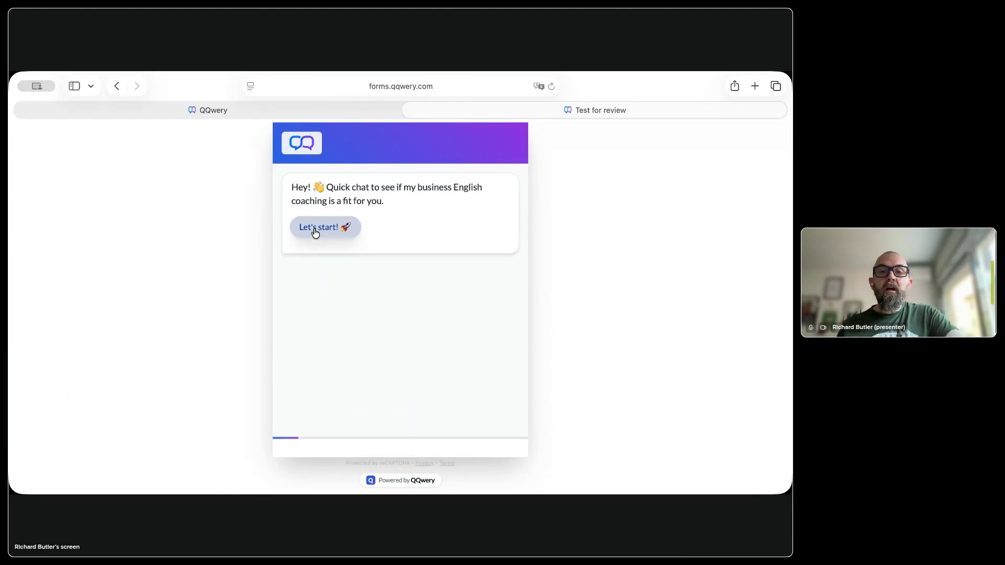
Test the live form with Everyday English and the saved email, then return to QQwery.
{"action": "left_click", "coordinate": [316, 230]}
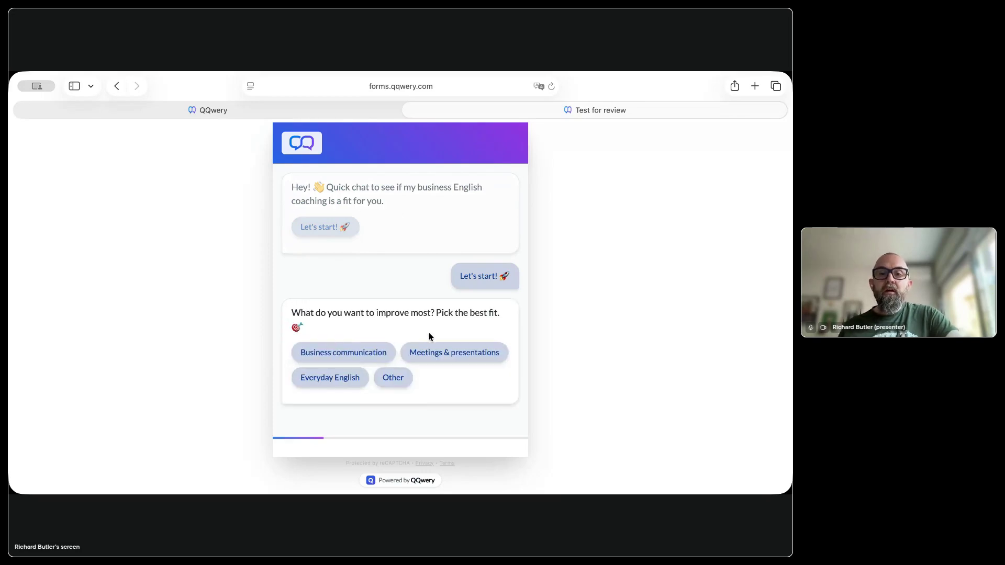
{"action": "left_click", "coordinate": [330, 378]}
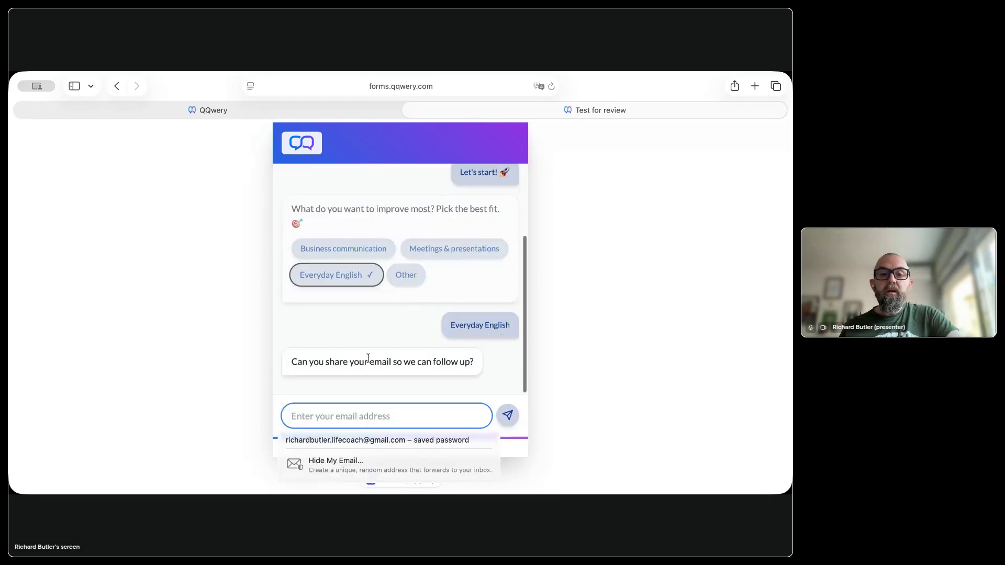
{"action": "left_click", "coordinate": [398, 440]}
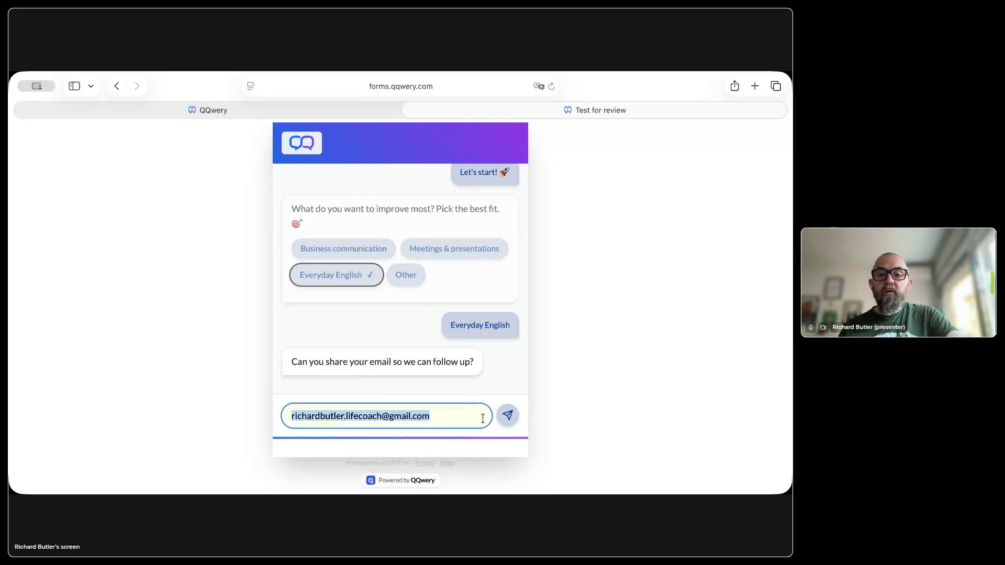
{"action": "left_click", "coordinate": [517, 418]}
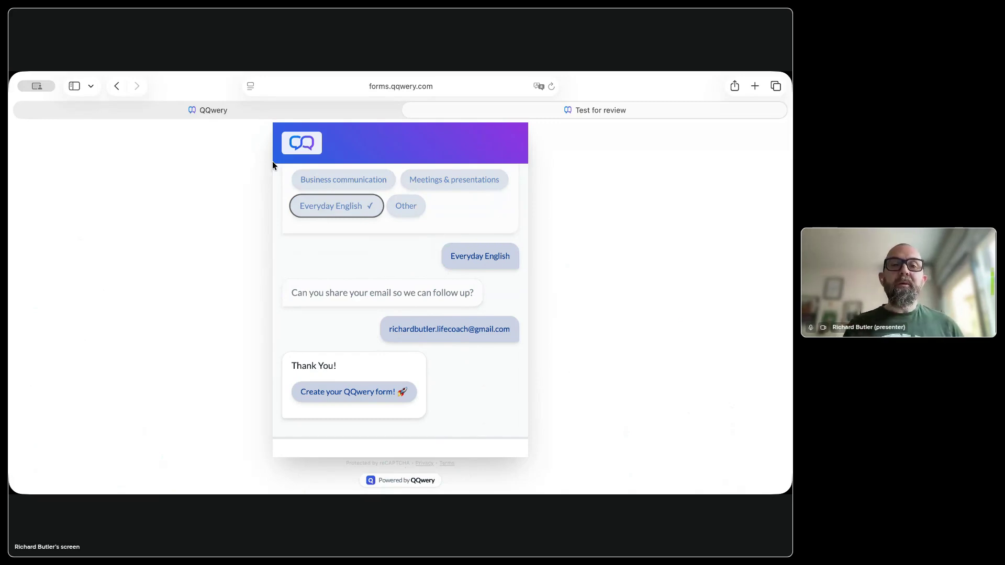
{"action": "left_click", "coordinate": [262, 113]}
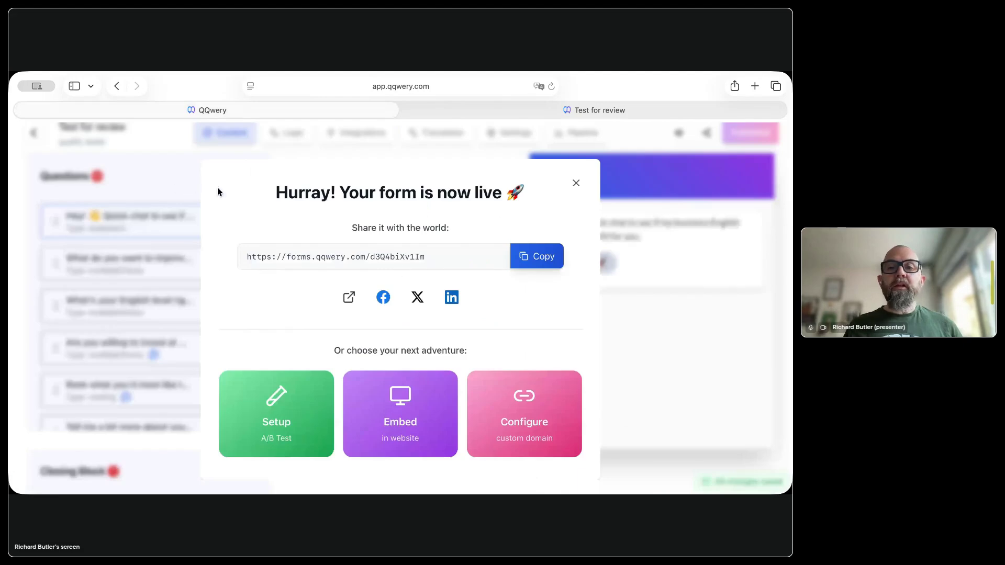
Duplicate the Test for review form and load the copy's link in the second tab.
{"action": "left_click", "coordinate": [577, 182]}
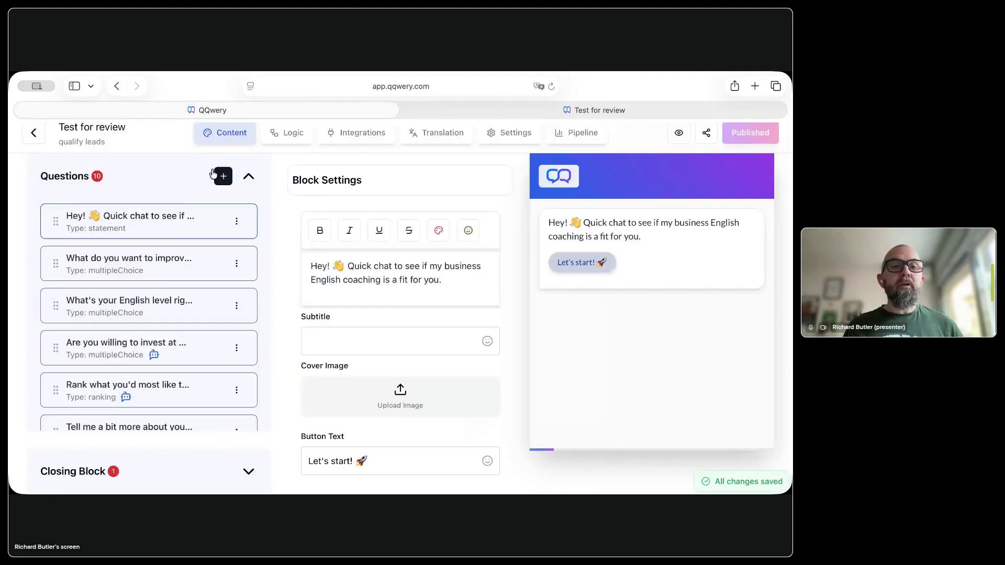
{"action": "left_click", "coordinate": [29, 140]}
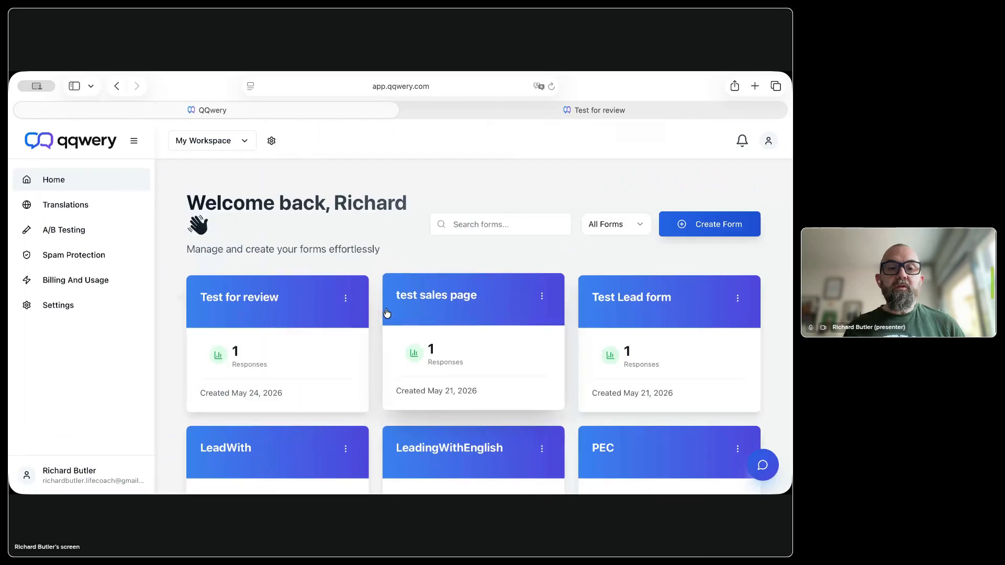
{"action": "left_click", "coordinate": [346, 297]}
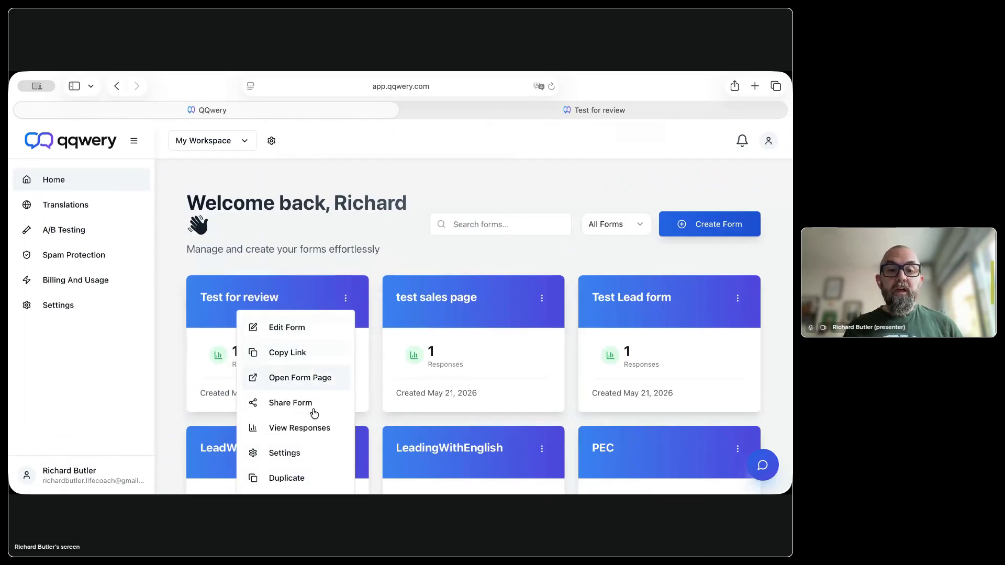
{"action": "left_click", "coordinate": [262, 478]}
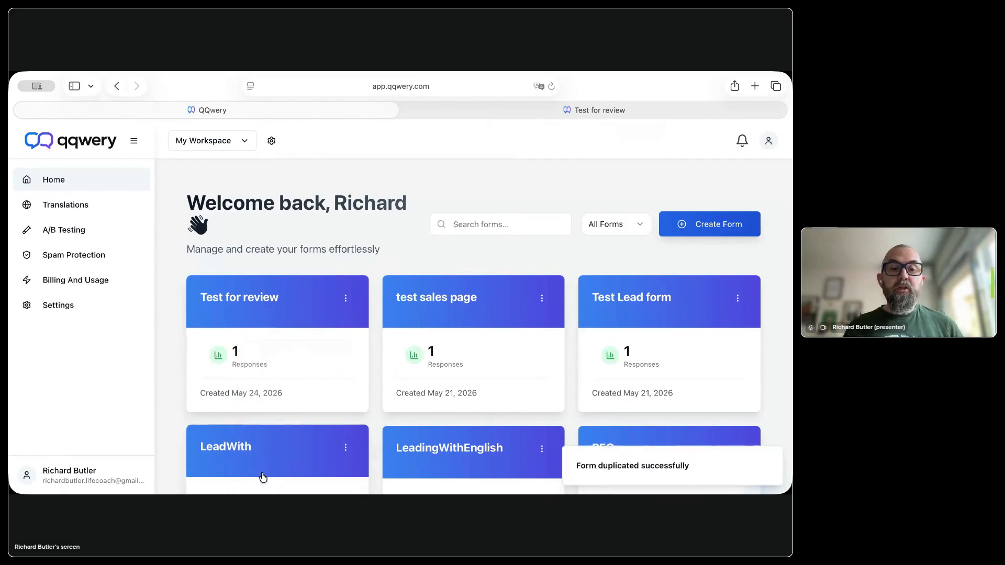
{"action": "left_click", "coordinate": [344, 299]}
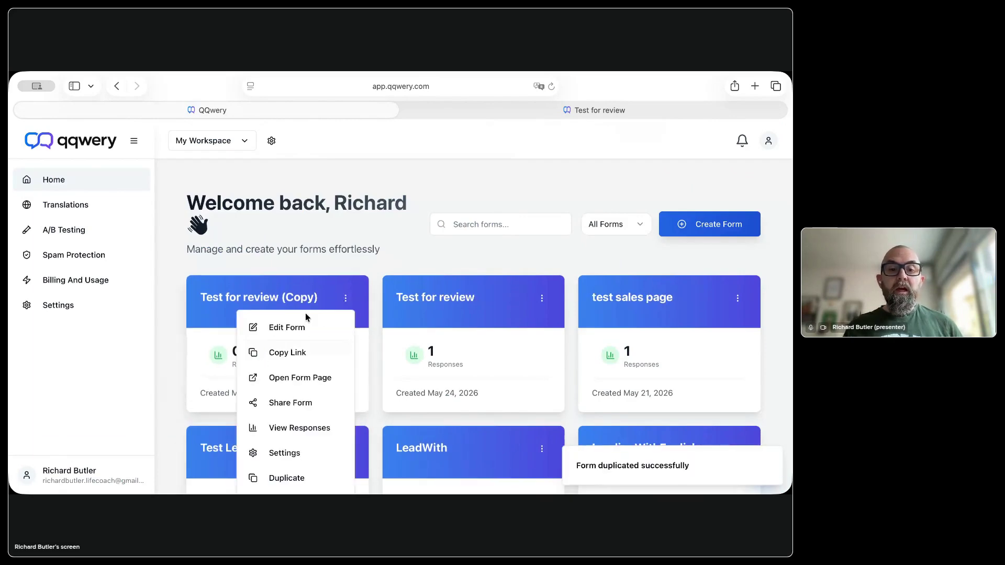
{"action": "left_click", "coordinate": [284, 352]}
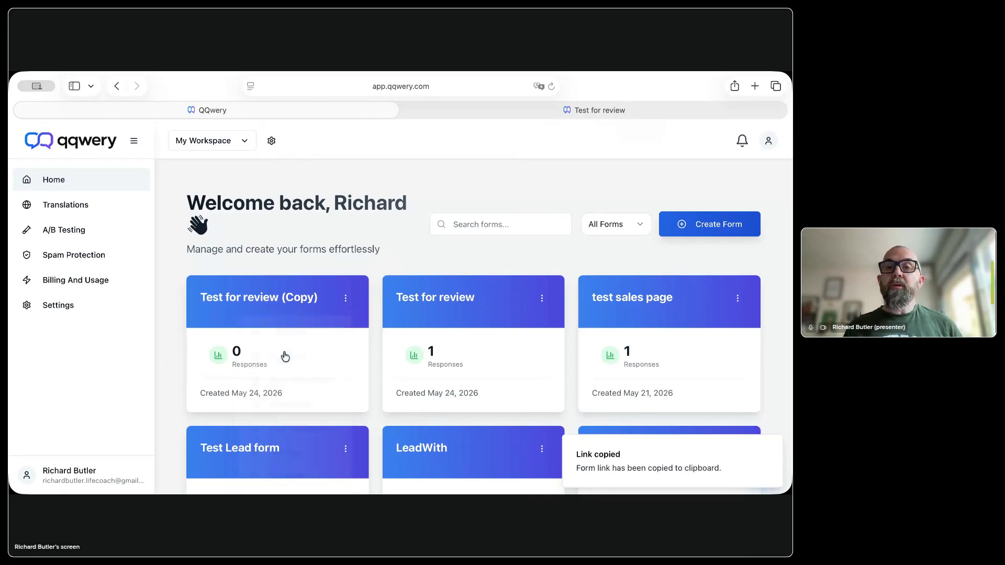
{"action": "left_click", "coordinate": [524, 110]}
{"action": "left_click", "coordinate": [460, 86]}
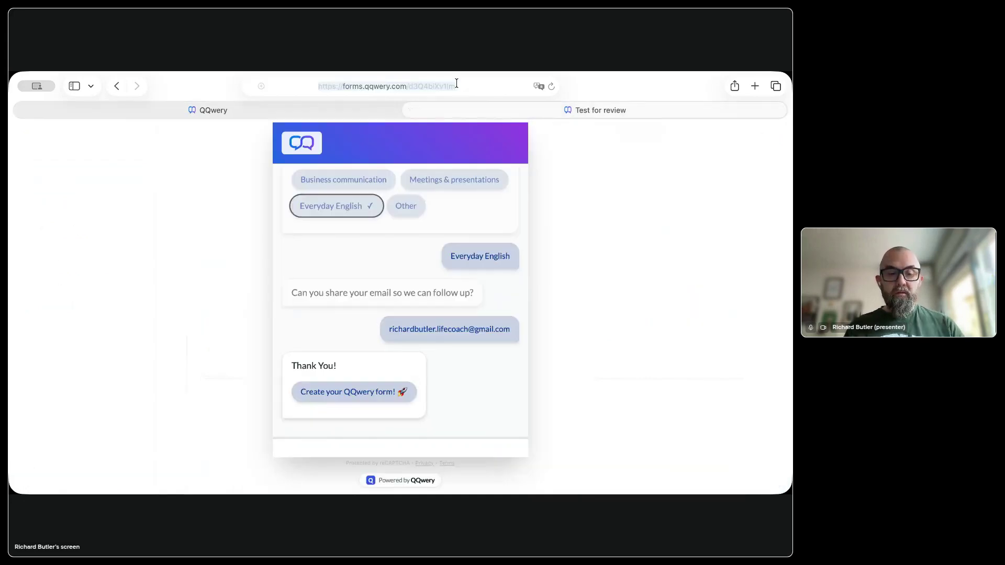
{"action": "key", "text": "super+v"}
{"action": "key", "text": "Return"}
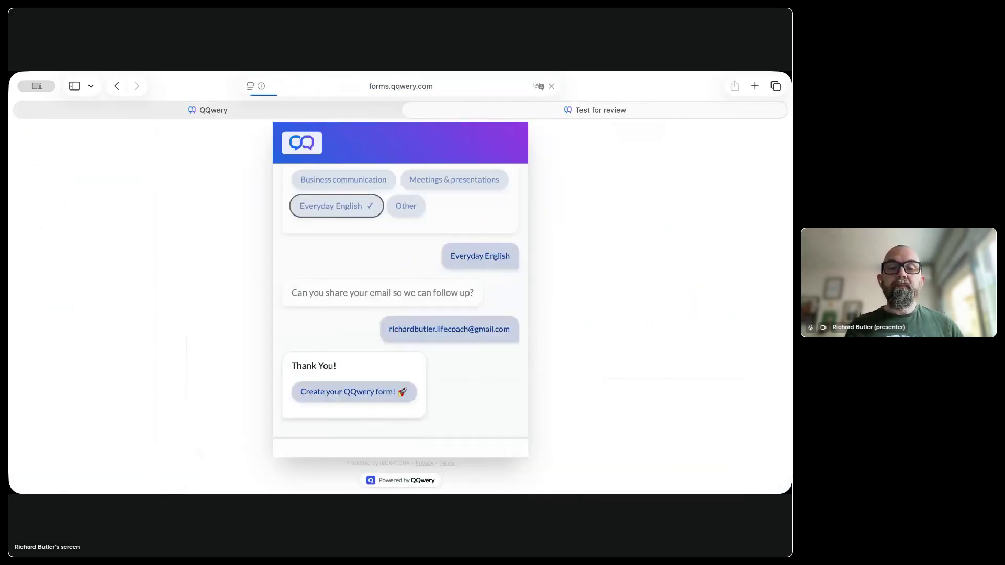
Publish Test for review (Copy) and load its live link in the second tab.
{"action": "left_click", "coordinate": [258, 110]}
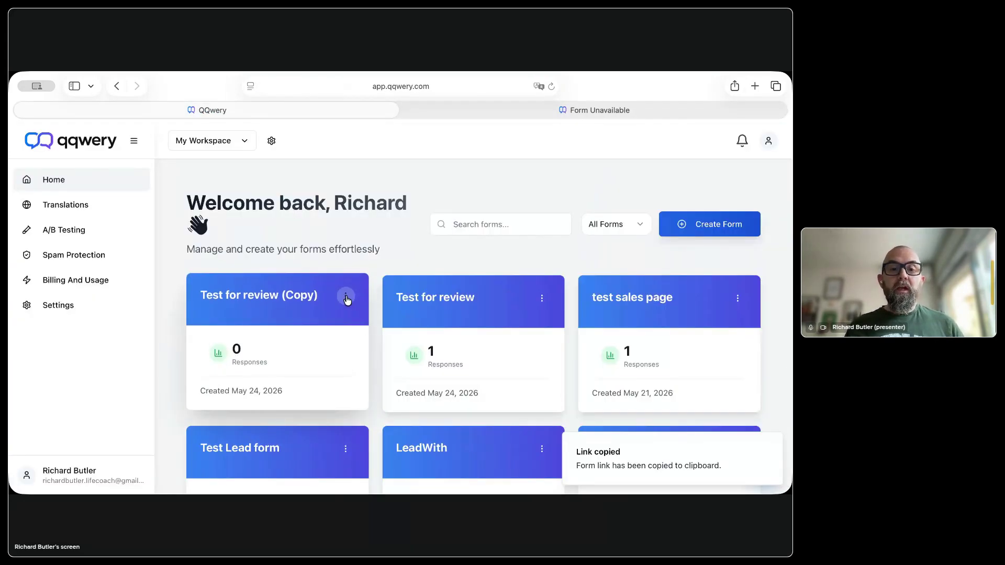
{"action": "left_click", "coordinate": [317, 292]}
{"action": "left_click", "coordinate": [748, 134]}
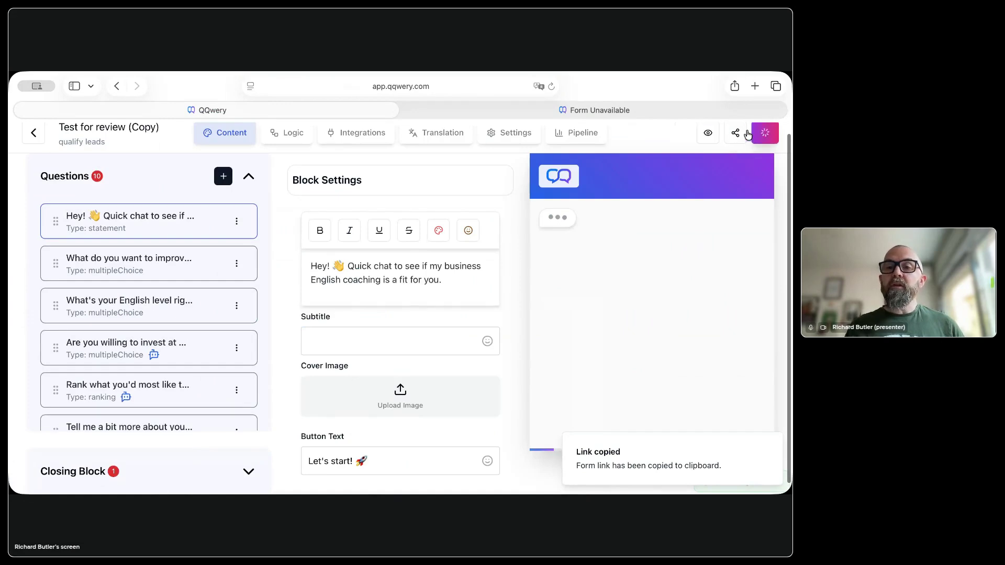
{"action": "left_click", "coordinate": [526, 256]}
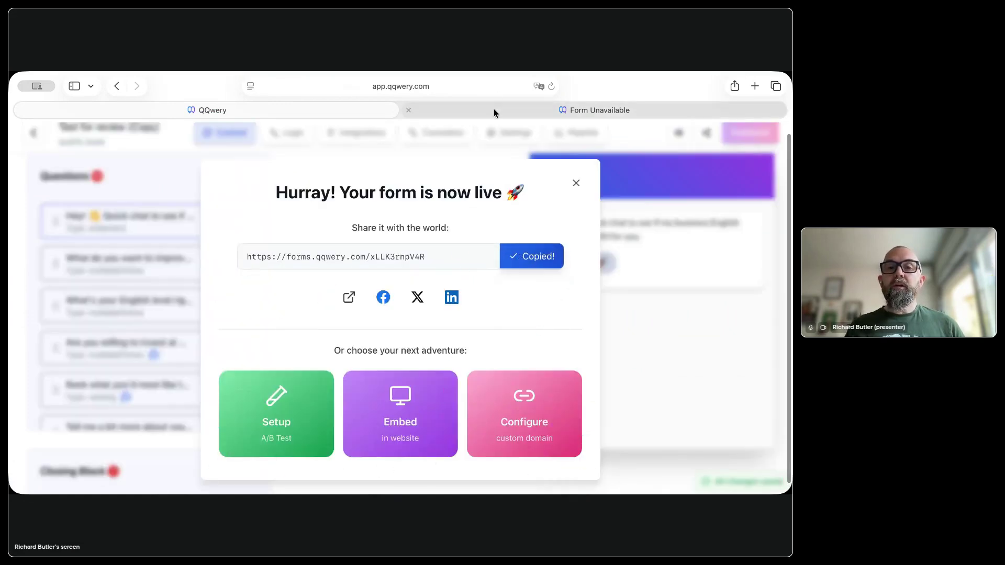
{"action": "left_click", "coordinate": [494, 109]}
{"action": "left_click", "coordinate": [462, 85]}
{"action": "key", "text": "super+v"}
{"action": "key", "text": "Return"}
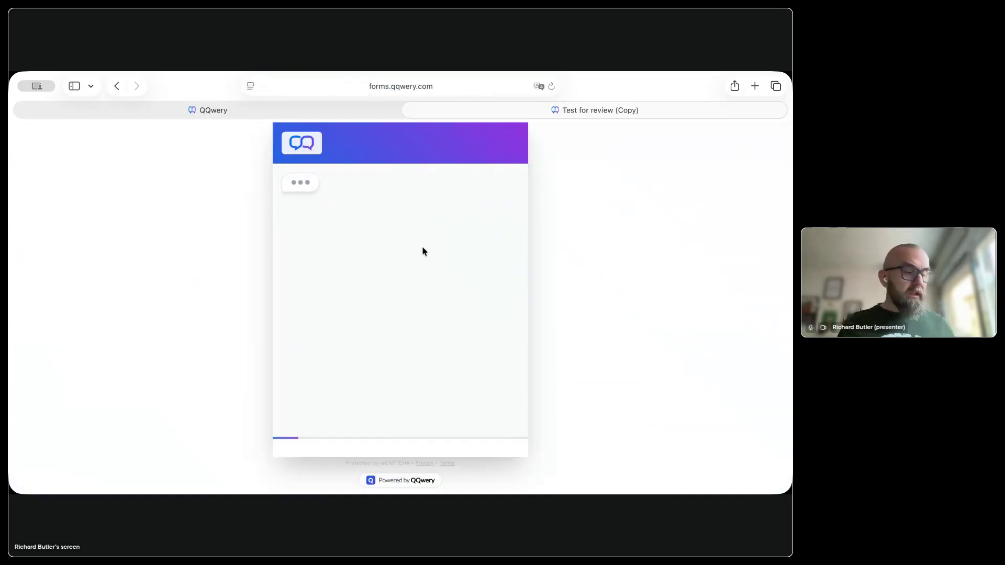
Start the test and answer Business communication, Upper-intermediate (B2+) and Yes, €50+.
{"action": "left_click", "coordinate": [328, 226]}
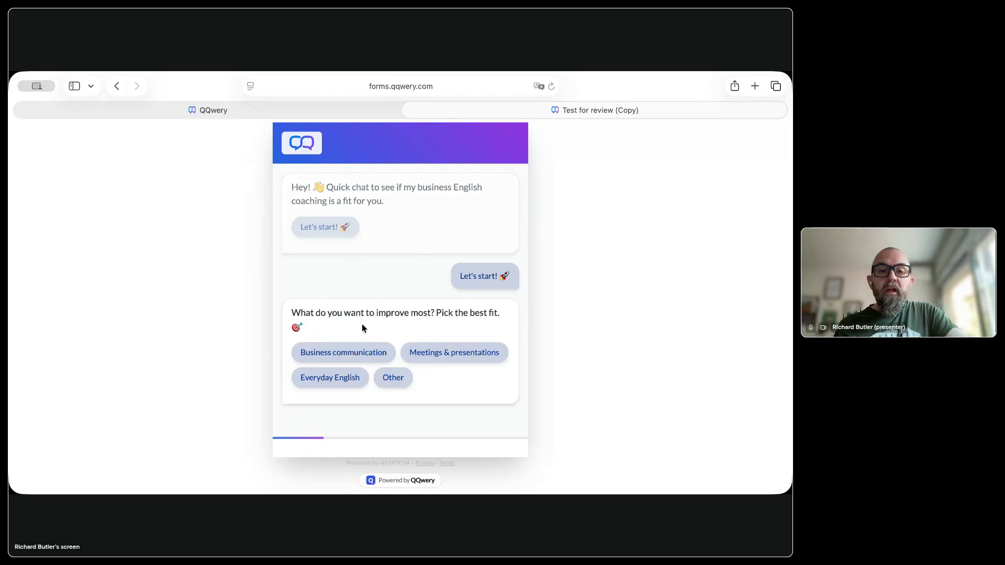
{"action": "left_click", "coordinate": [354, 353]}
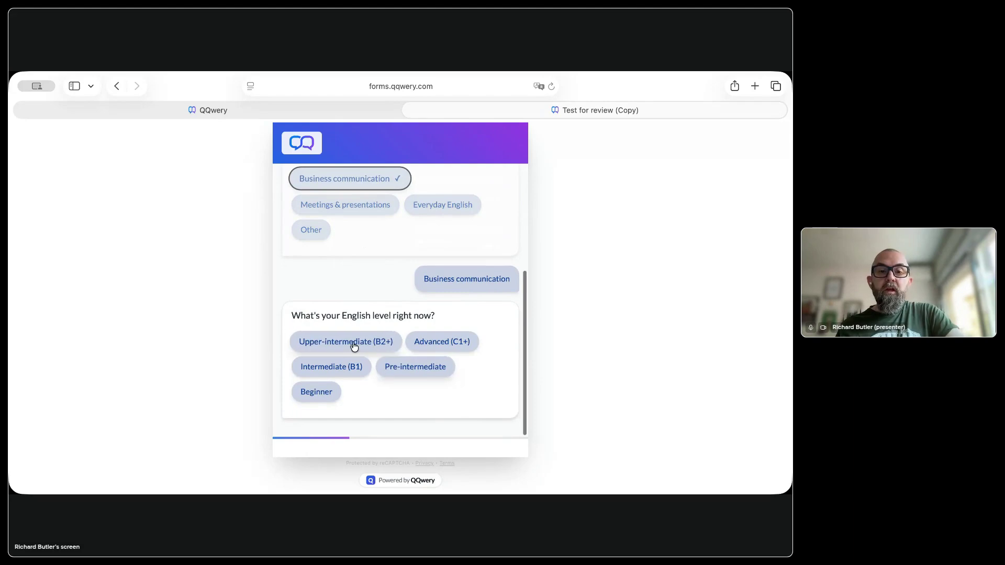
{"action": "left_click", "coordinate": [382, 344]}
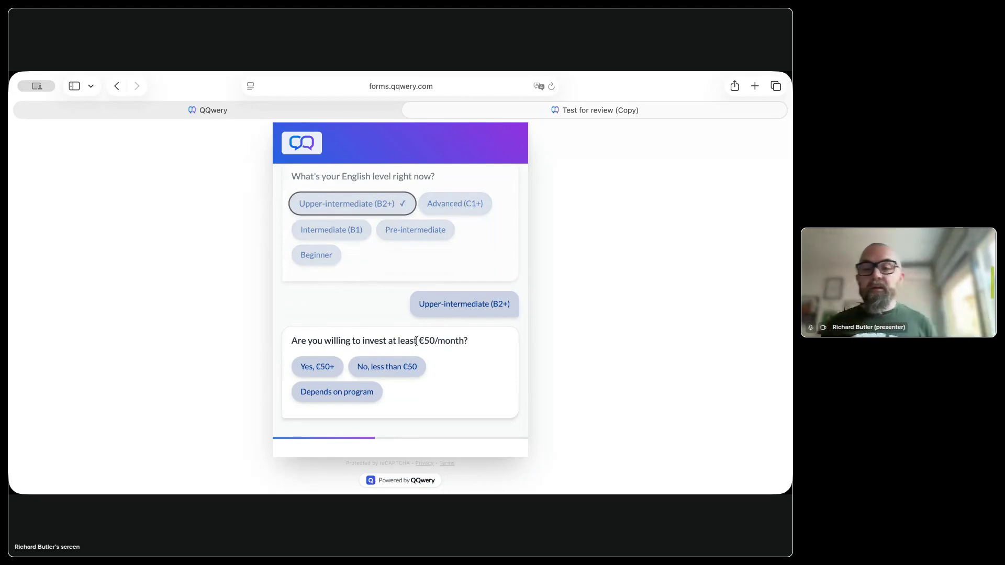
{"action": "left_click", "coordinate": [325, 366]}
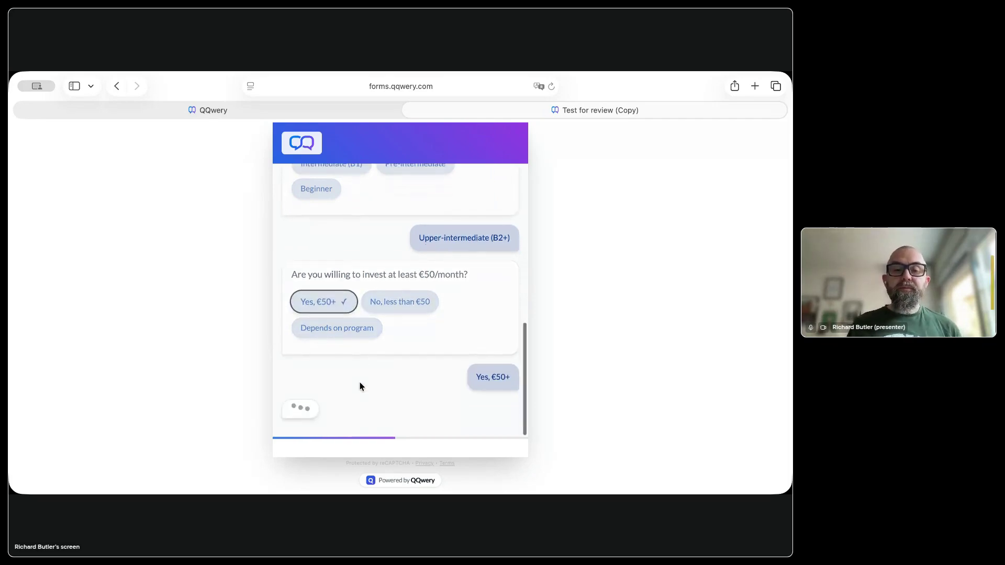
Rank Present to clients second and Write business emails third, then submit the ranking.
{"action": "scroll", "coordinate": [366, 314], "scroll_direction": "up", "scroll_amount": 3}
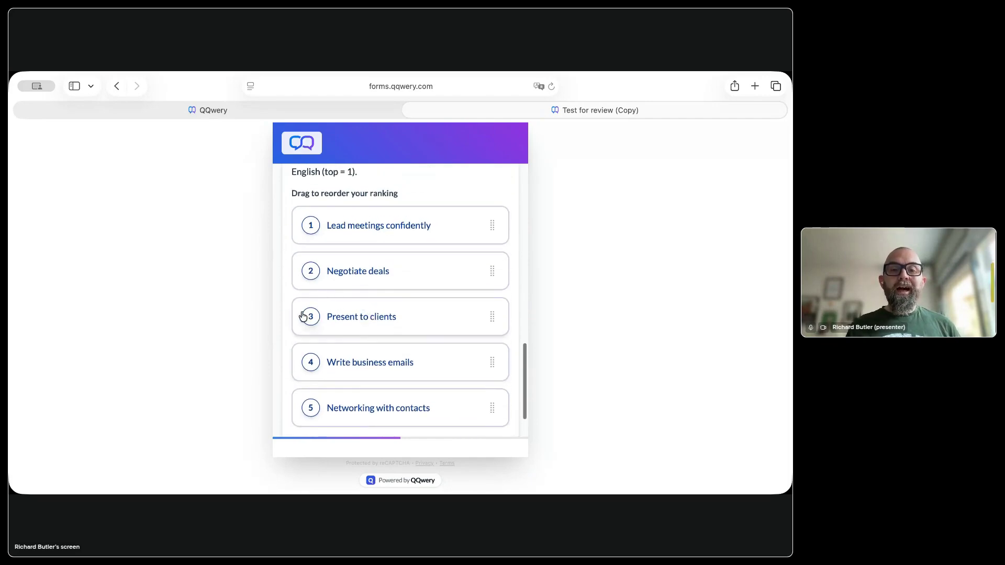
{"action": "left_click_drag", "start_coordinate": [492, 316], "coordinate": [484, 267]}
{"action": "left_click_drag", "start_coordinate": [489, 363], "coordinate": [485, 314]}
{"action": "scroll", "coordinate": [489, 343], "scroll_direction": "down", "scroll_amount": 3}
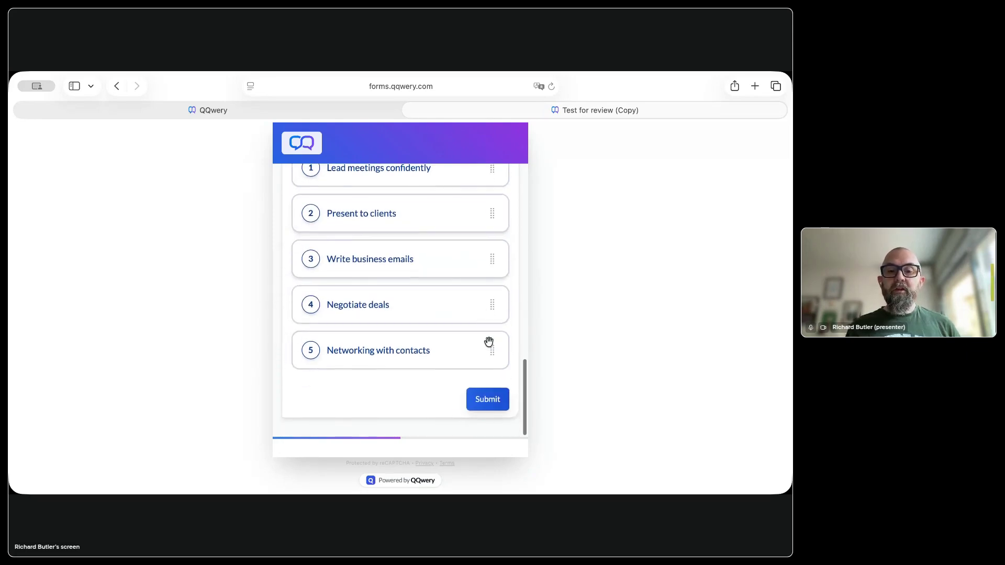
{"action": "left_click", "coordinate": [496, 403]}
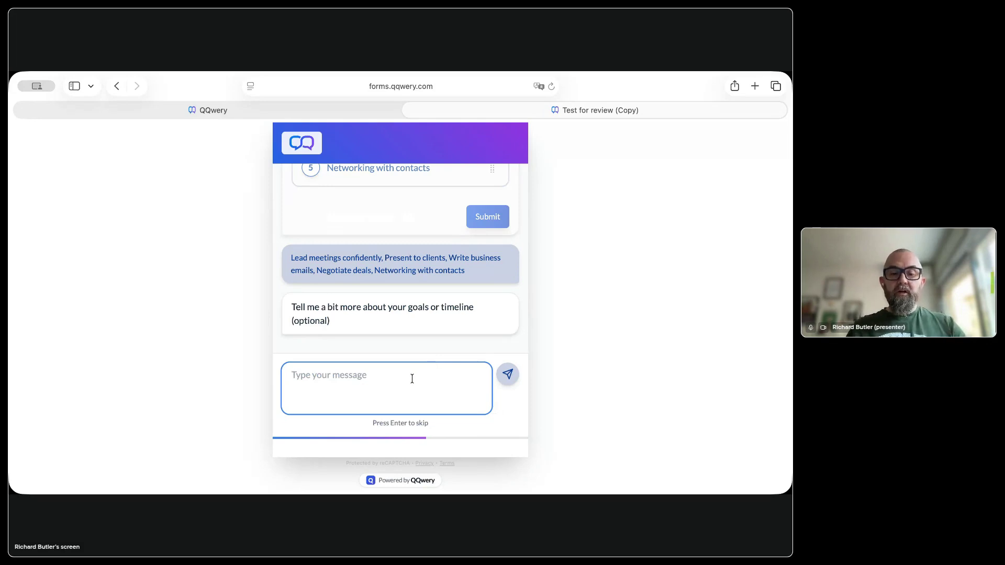
Answer the goals question with 'to inmprove and get better' and enter the full name.
{"action": "type", "text": "to in"}
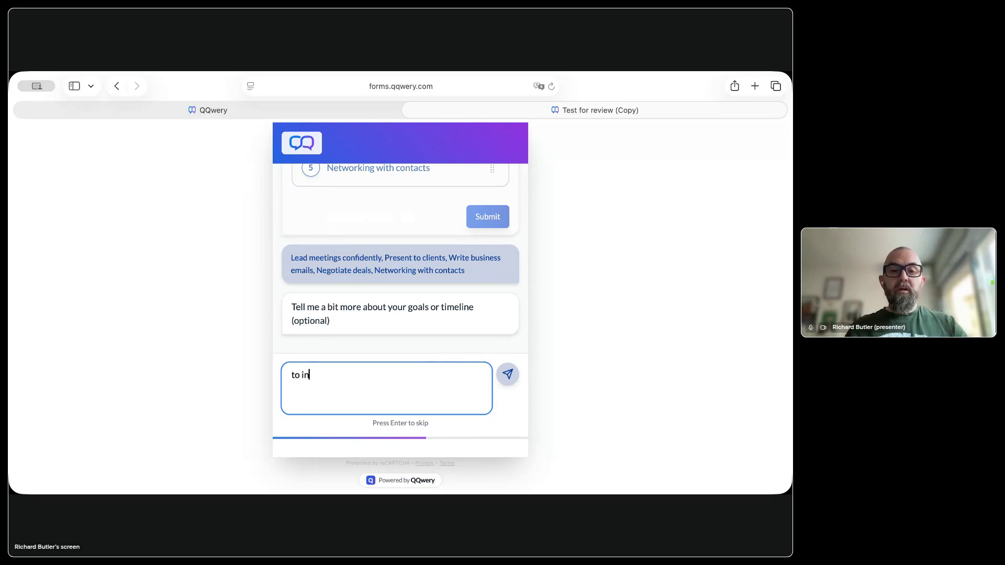
{"action": "key", "text": "BackSpace"}
{"action": "type", "text": "mprove and get "}
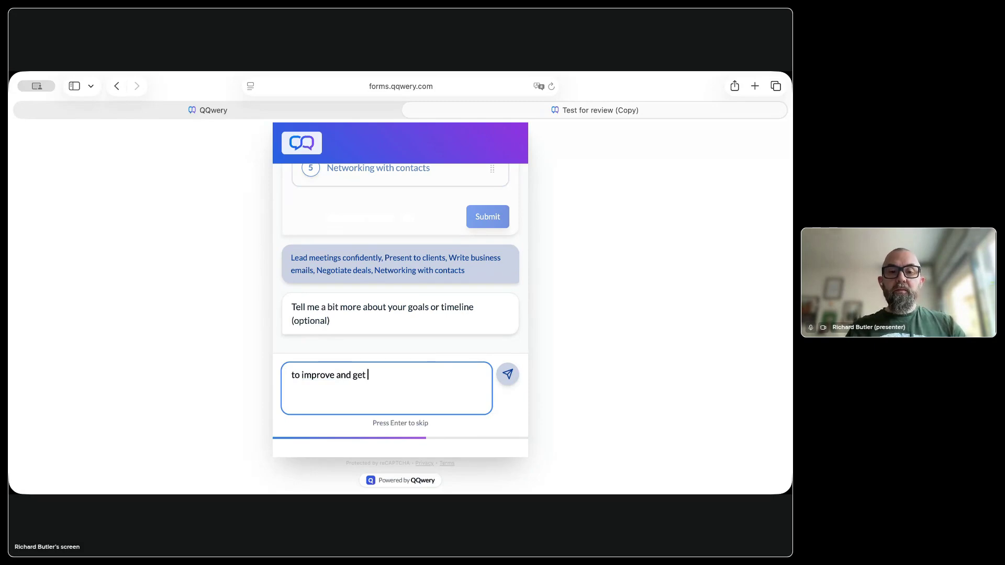
{"action": "type", "text": "better"}
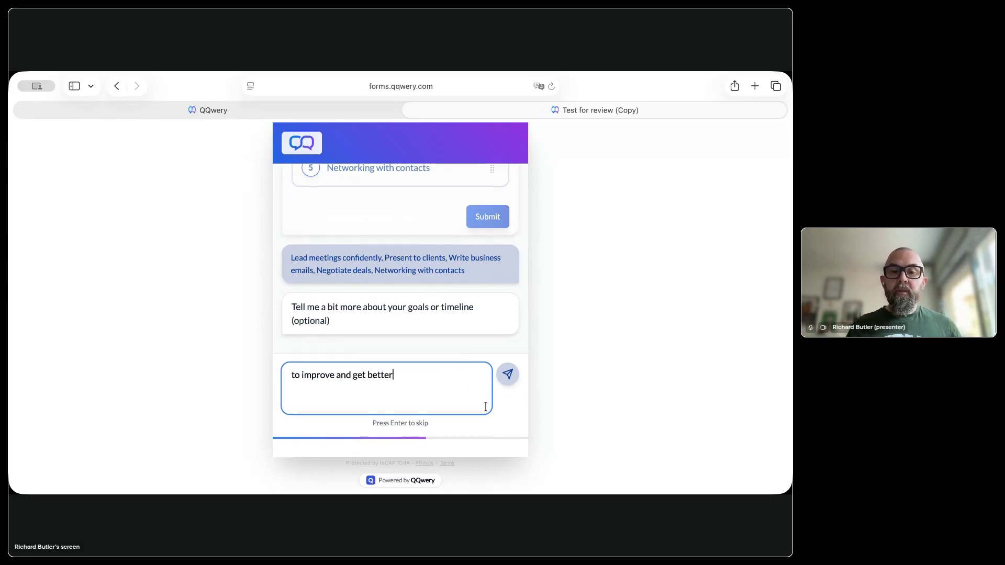
{"action": "left_click", "coordinate": [507, 386]}
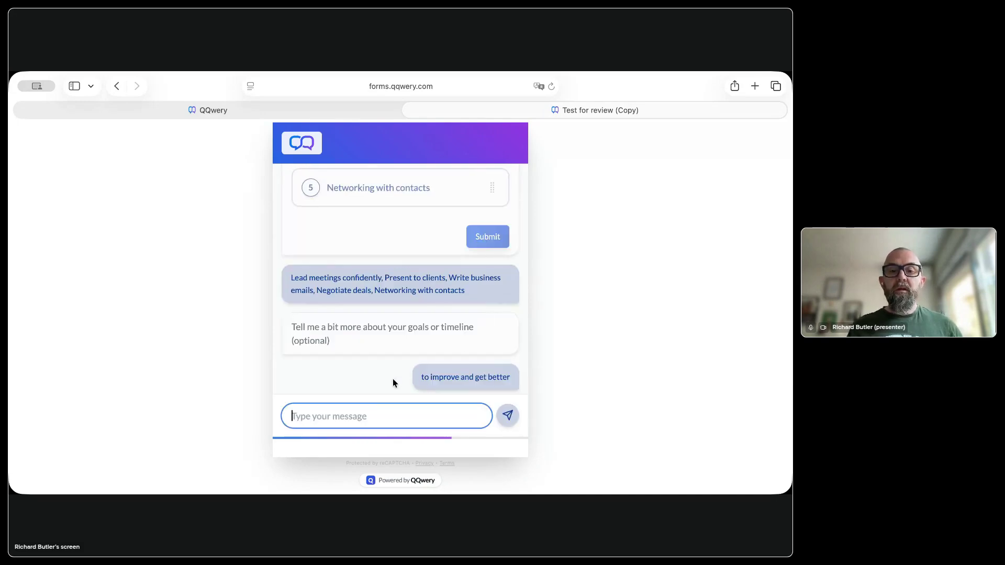
{"action": "type", "text": "Richard Butler"}
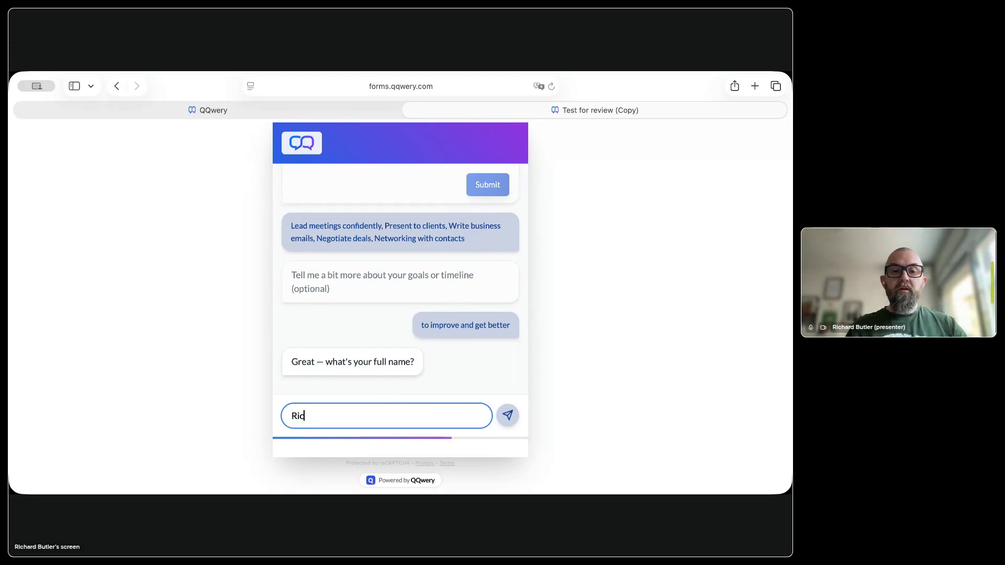
{"action": "key", "text": "super+BackSpace"}
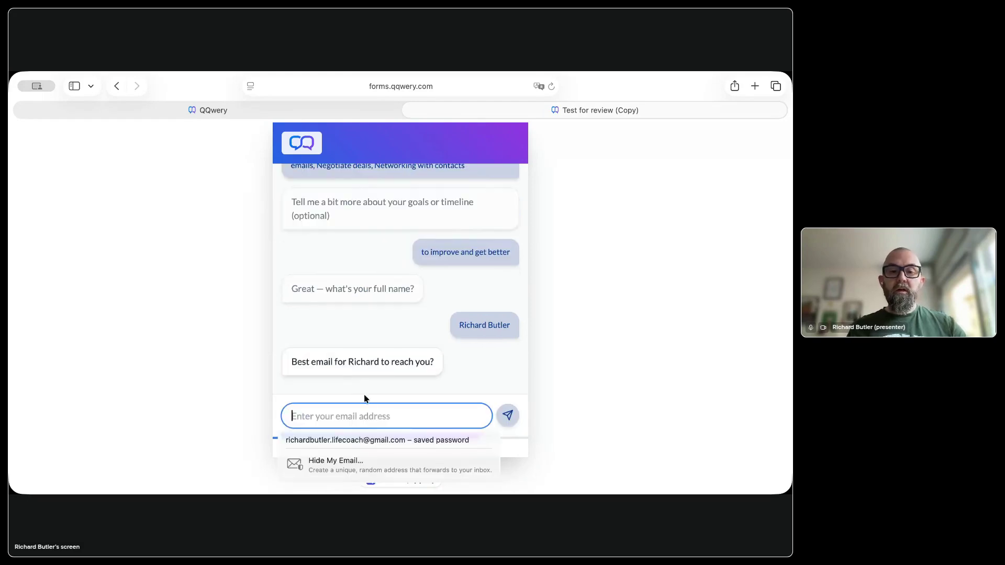
Submit the saved email, a phone number, and the follow-up email to reach Thank You.
{"action": "left_click", "coordinate": [380, 439]}
{"action": "left_click", "coordinate": [509, 410]}
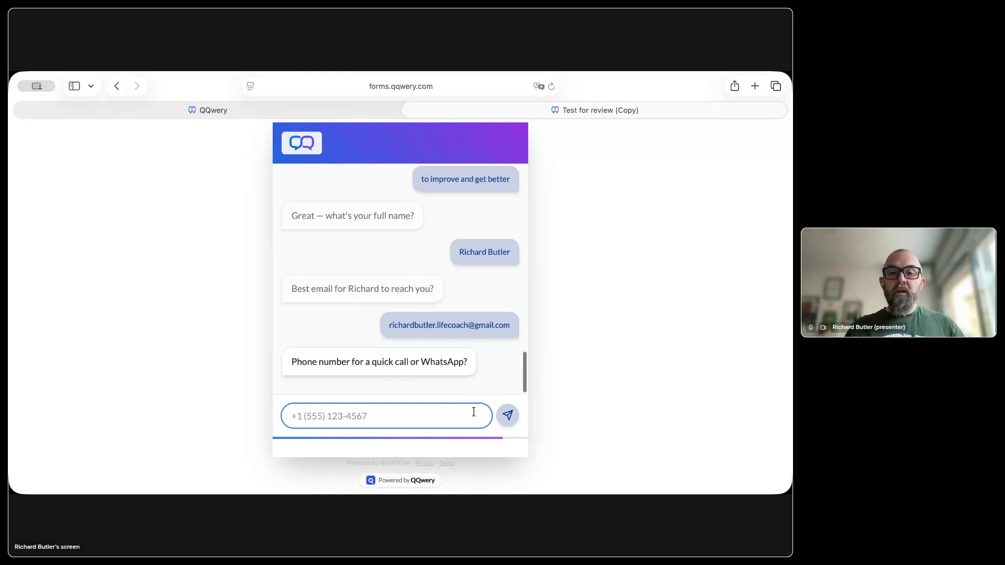
{"action": "type", "text": "+189 (898) 9"}
{"action": "key", "text": "Return"}
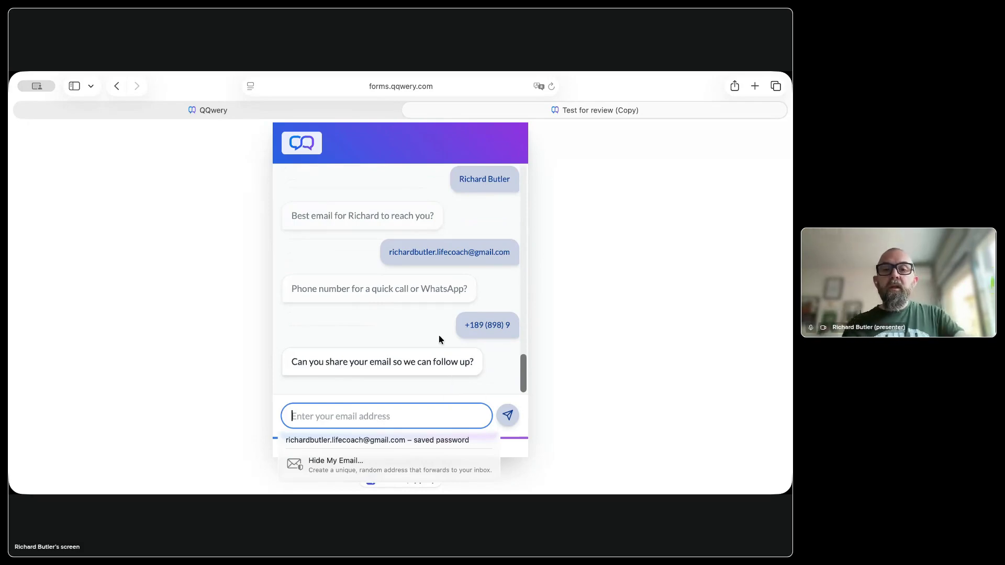
{"action": "left_click", "coordinate": [389, 440]}
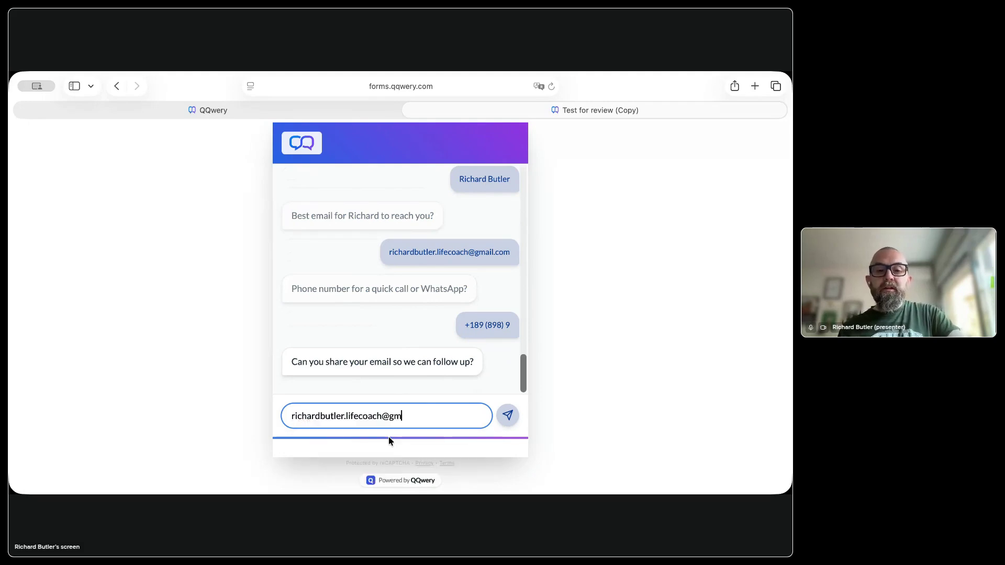
{"action": "left_click", "coordinate": [507, 416]}
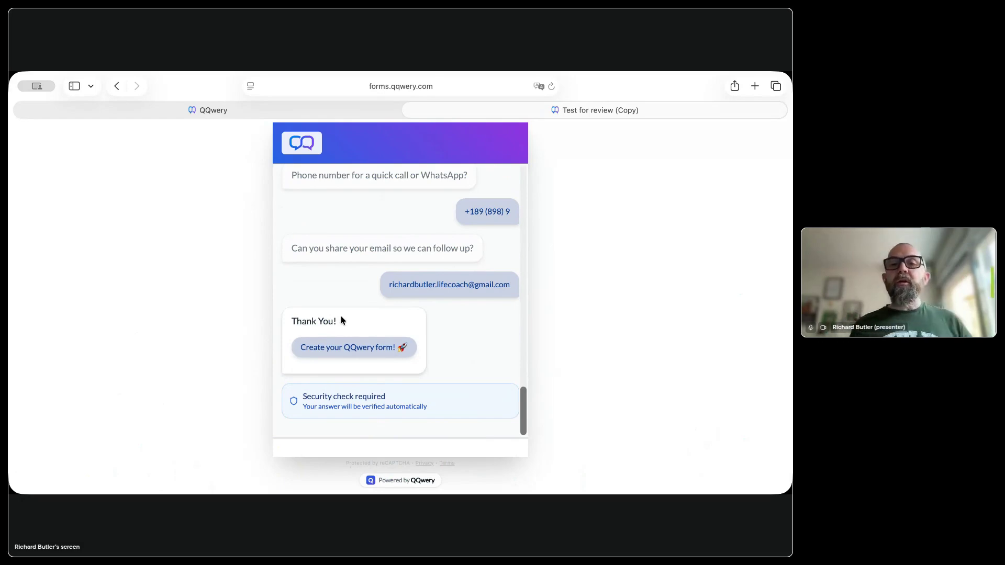
Close the live dialog, select the full-name question, and view the Logic flow diagram.
{"action": "left_click", "coordinate": [341, 113]}
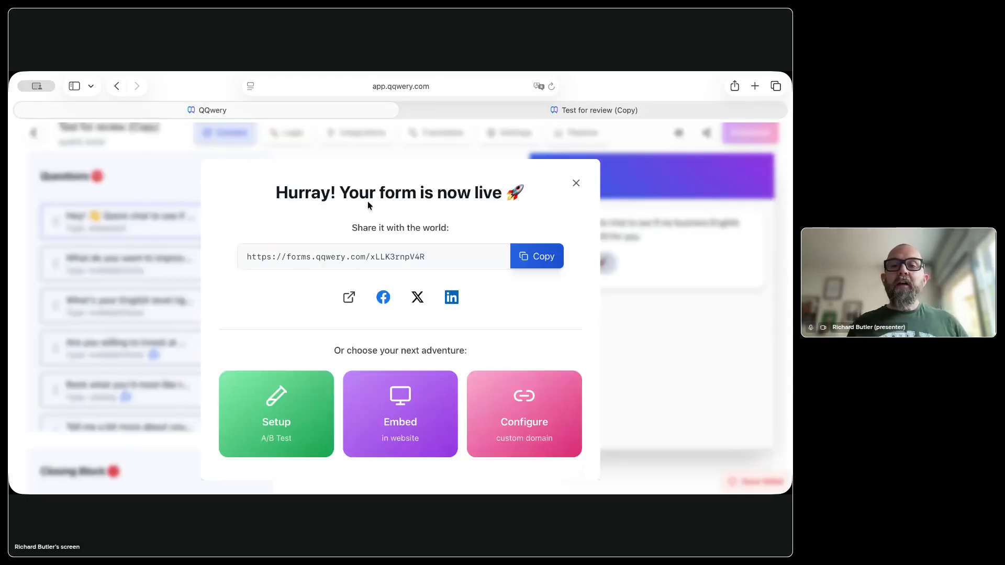
{"action": "left_click", "coordinate": [576, 183]}
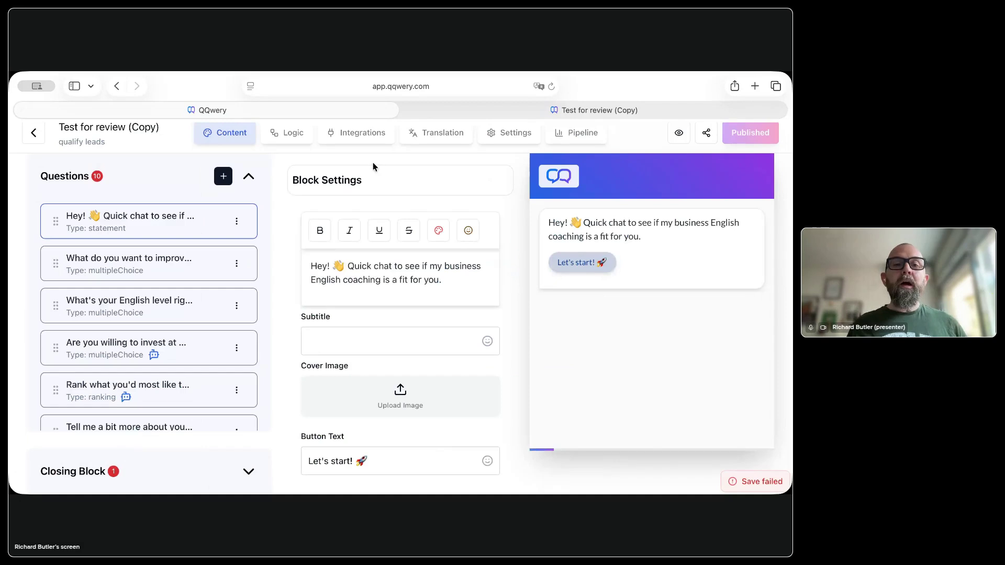
{"action": "scroll", "coordinate": [215, 256], "scroll_direction": "down", "scroll_amount": 5}
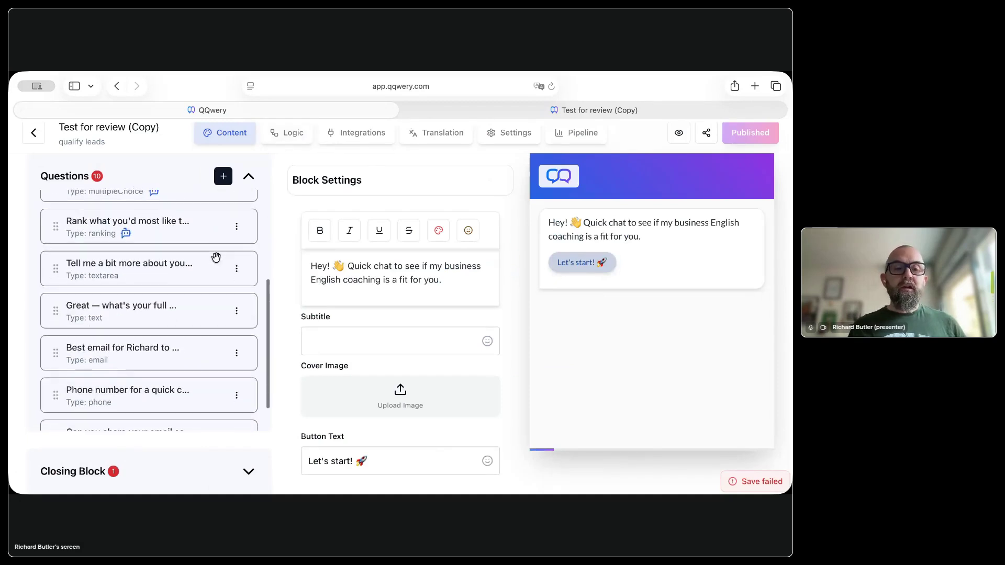
{"action": "left_click", "coordinate": [187, 314]}
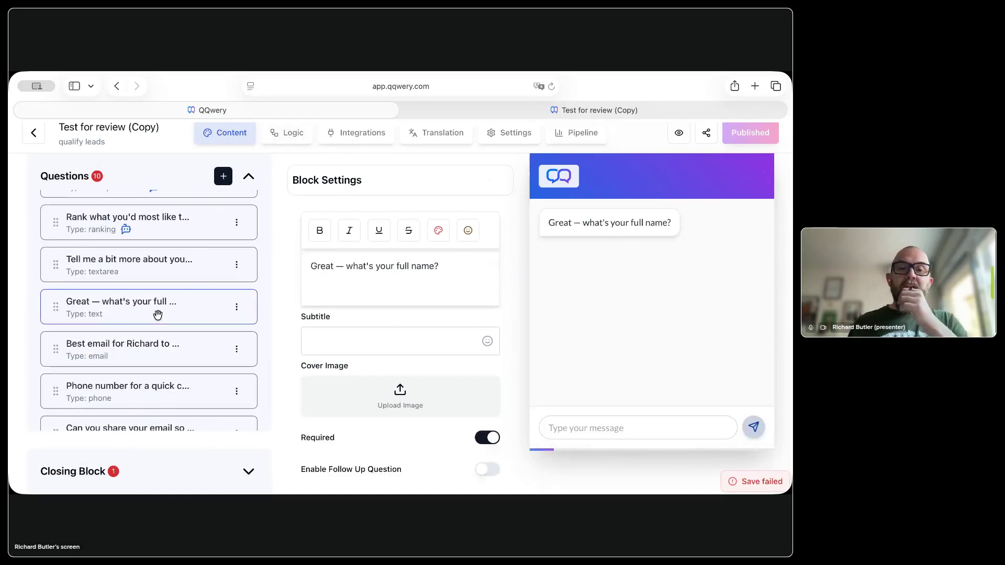
{"action": "left_click", "coordinate": [283, 140]}
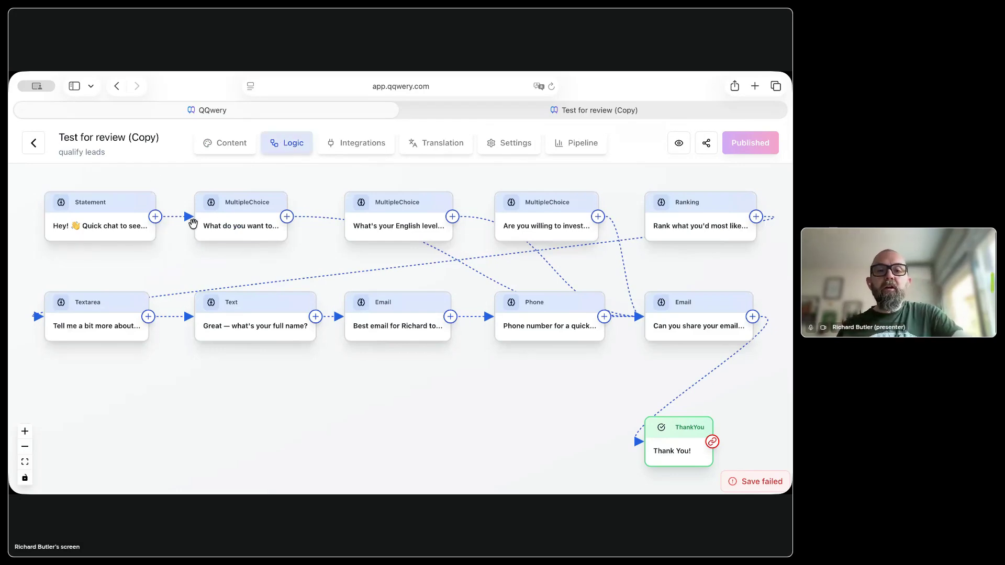
{"action": "left_click", "coordinate": [256, 237]}
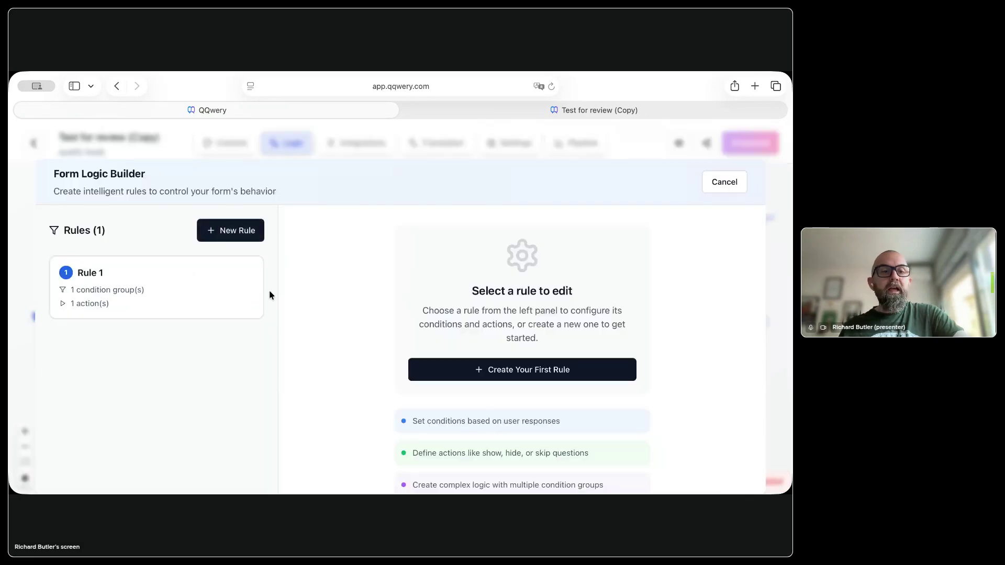
{"action": "left_click", "coordinate": [114, 311]}
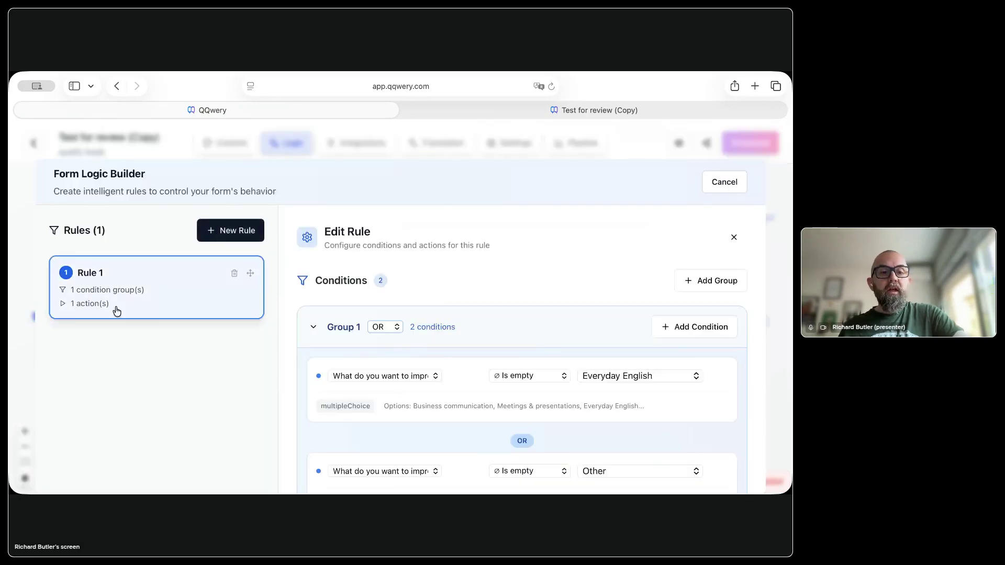
{"action": "scroll", "coordinate": [610, 393], "scroll_direction": "down", "scroll_amount": 5}
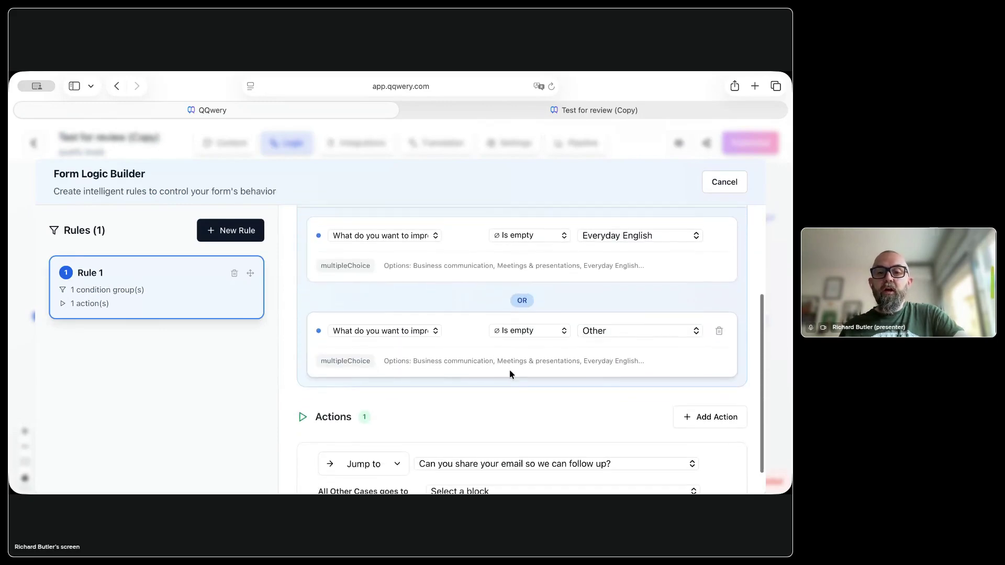
{"action": "scroll", "coordinate": [510, 375], "scroll_direction": "down", "scroll_amount": 1}
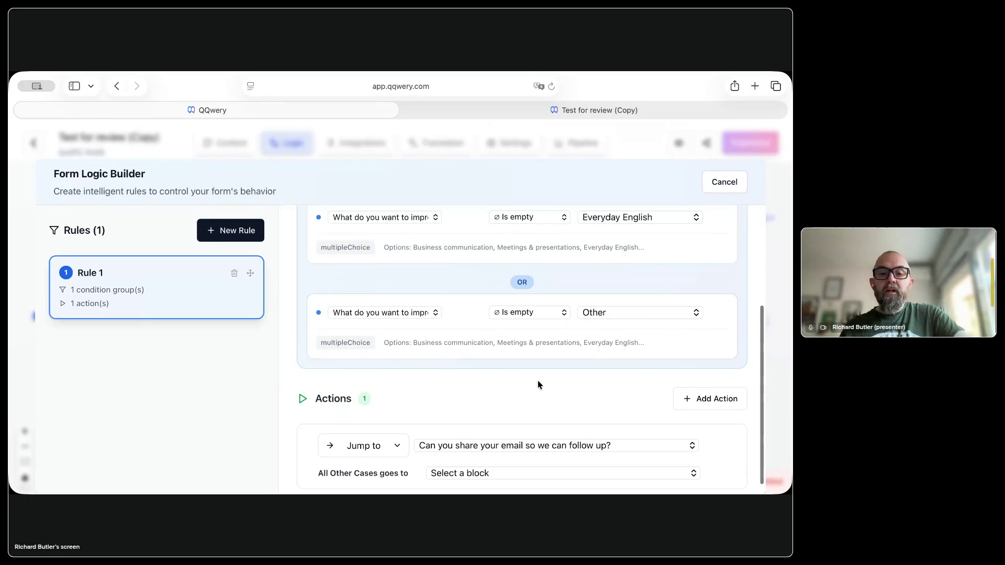
{"action": "scroll", "coordinate": [539, 385], "scroll_direction": "down", "scroll_amount": 1}
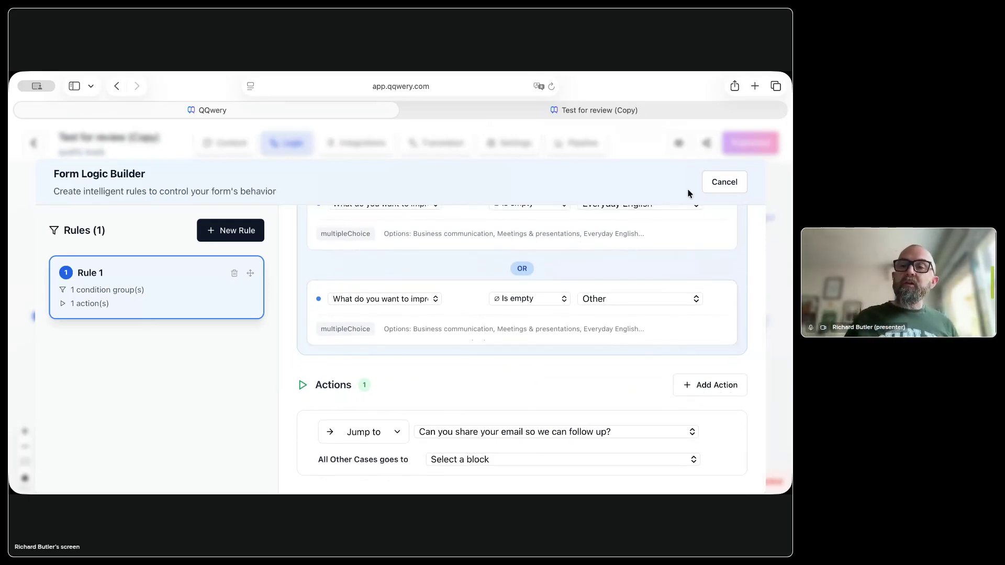
{"action": "left_click", "coordinate": [724, 183]}
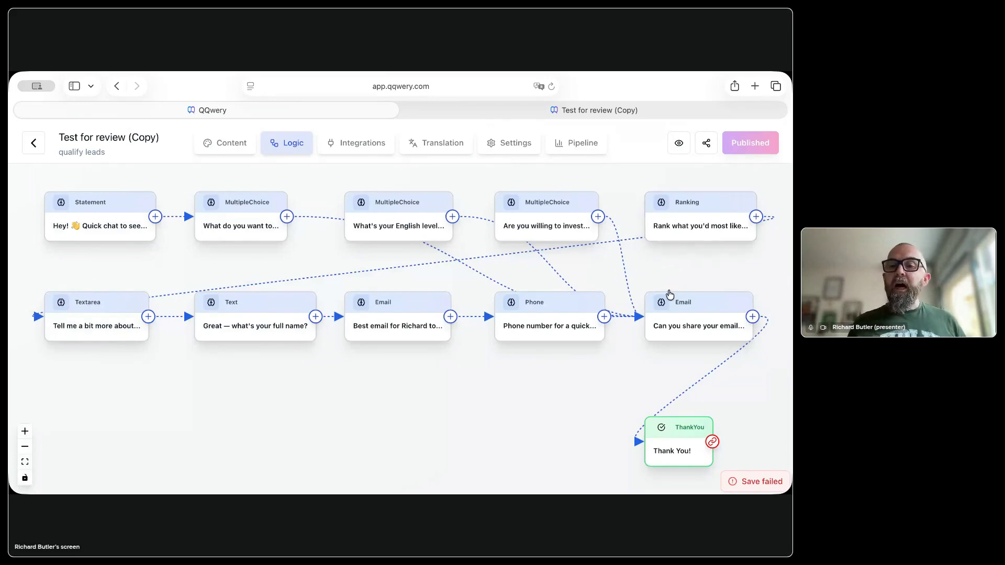
{"action": "left_click", "coordinate": [551, 230]}
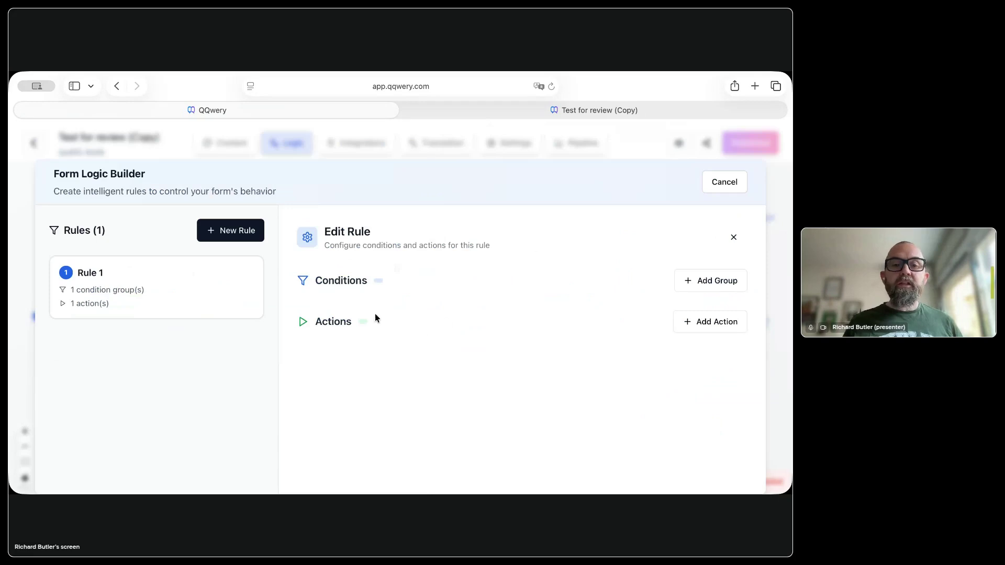
{"action": "left_click", "coordinate": [64, 292]}
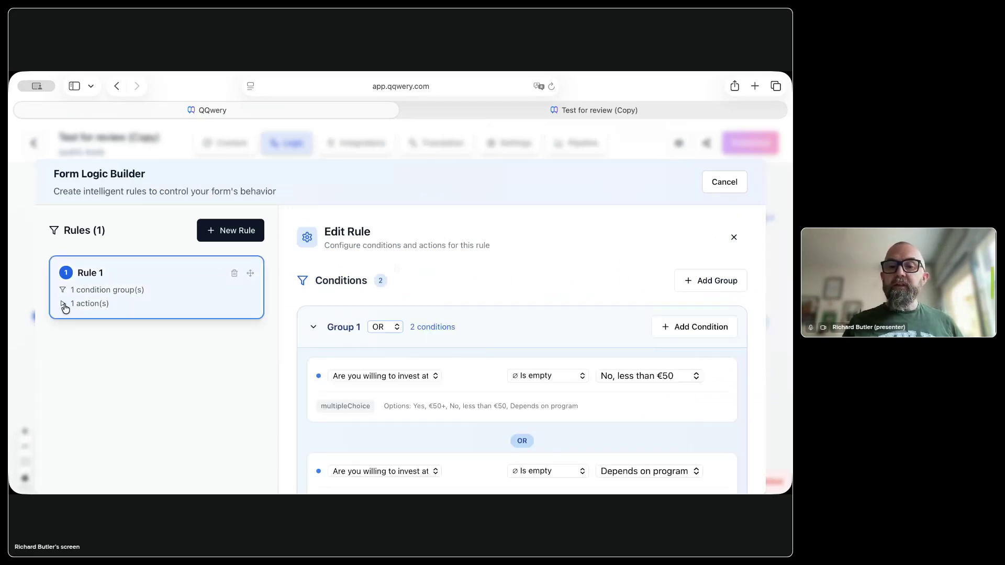
{"action": "scroll", "coordinate": [347, 377], "scroll_direction": "down", "scroll_amount": 3}
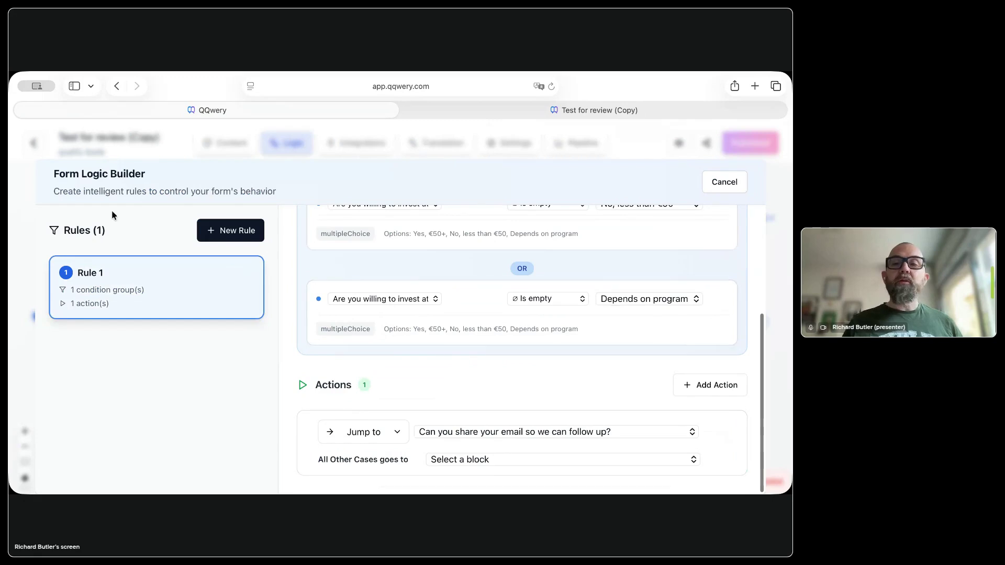
{"action": "left_click", "coordinate": [717, 192]}
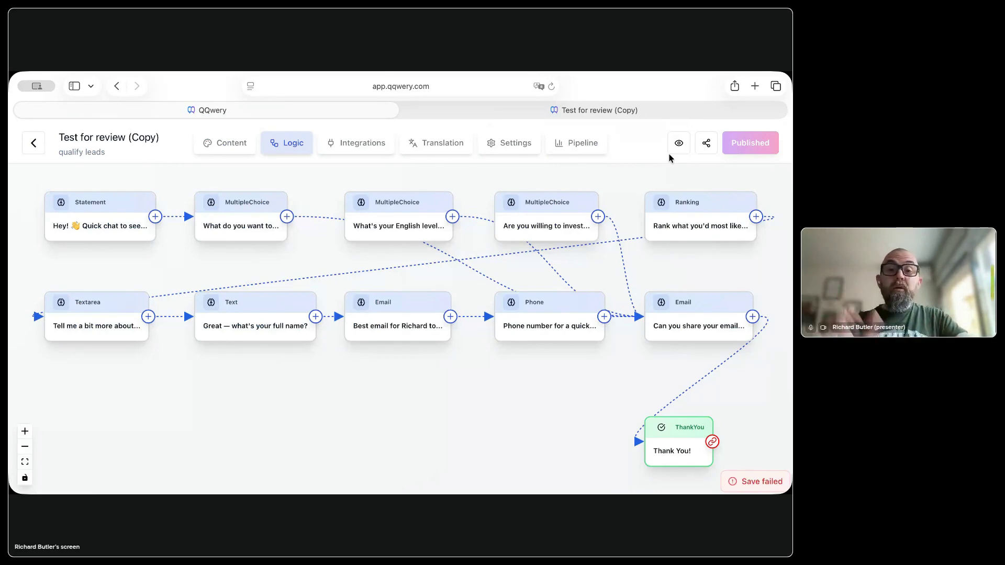
Open the form's Integrations page and browse the grid of available integrations.
{"action": "left_click", "coordinate": [375, 145]}
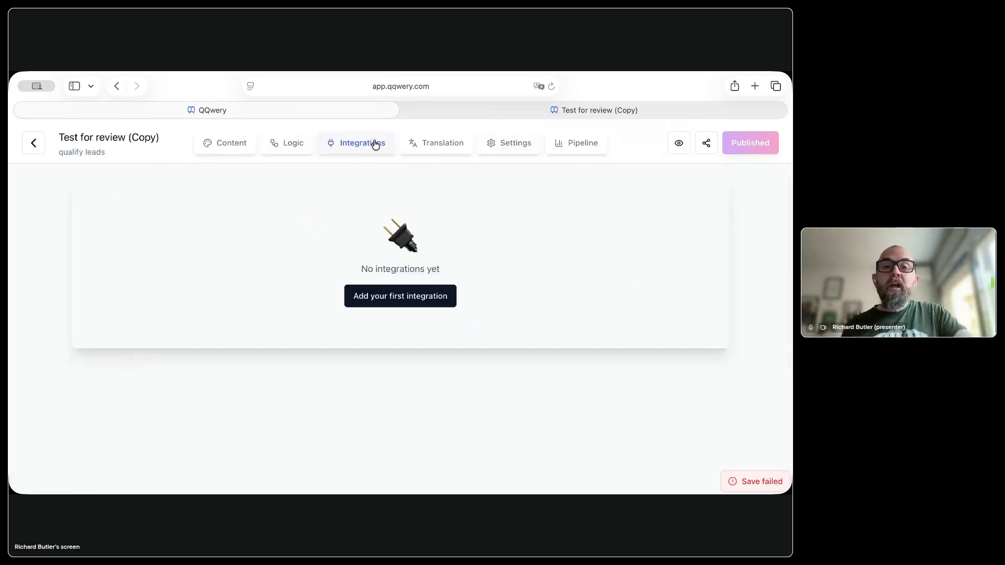
{"action": "left_click", "coordinate": [395, 302]}
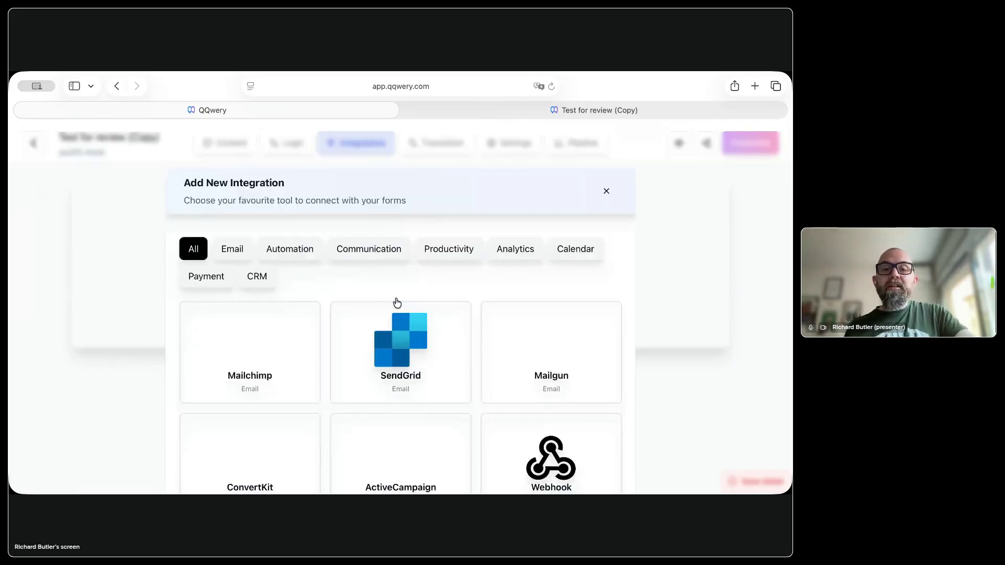
{"action": "scroll", "coordinate": [548, 332], "scroll_direction": "down", "scroll_amount": 3}
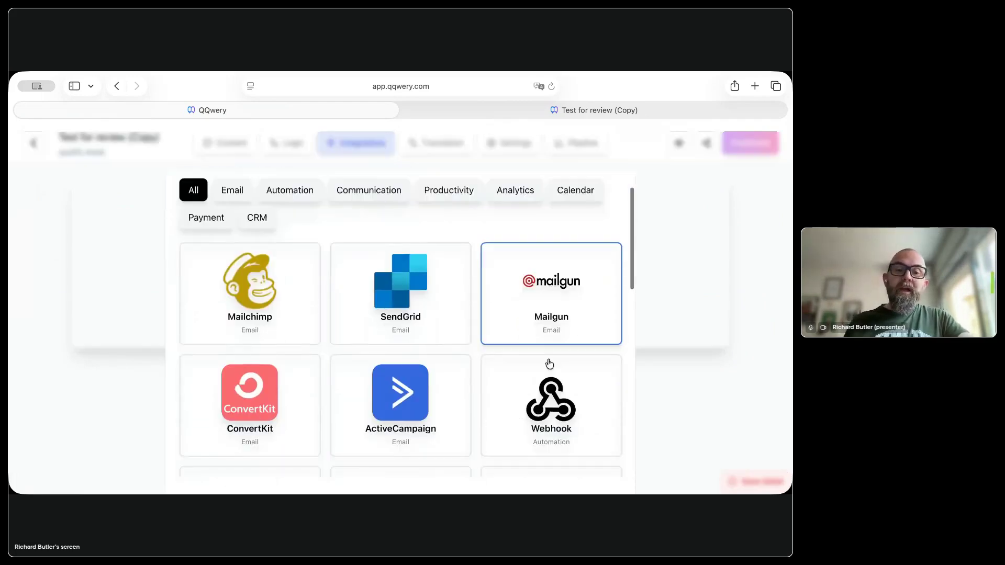
{"action": "scroll", "coordinate": [548, 362], "scroll_direction": "down", "scroll_amount": 3}
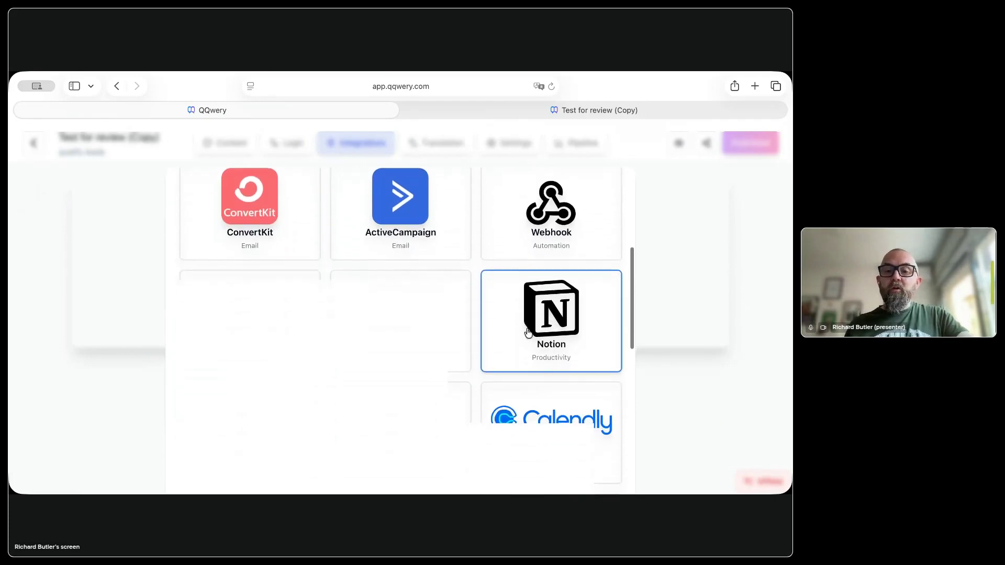
{"action": "scroll", "coordinate": [528, 333], "scroll_direction": "down", "scroll_amount": 2}
{"action": "scroll", "coordinate": [528, 333], "scroll_direction": "up", "scroll_amount": 7}
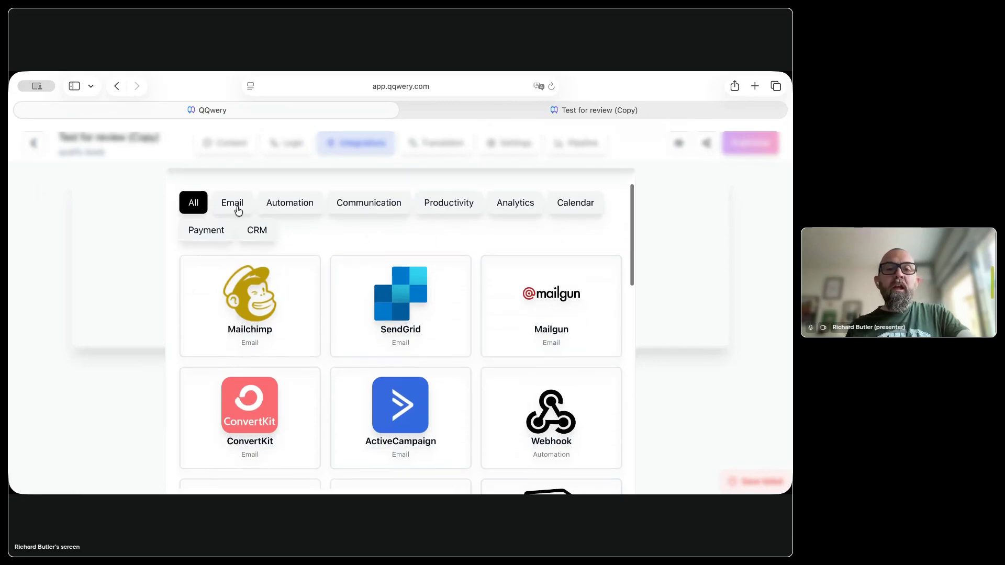
Filter the integrations to Email providers, then cancel without adding one.
{"action": "left_click", "coordinate": [237, 207]}
{"action": "scroll", "coordinate": [330, 341], "scroll_direction": "down", "scroll_amount": 1}
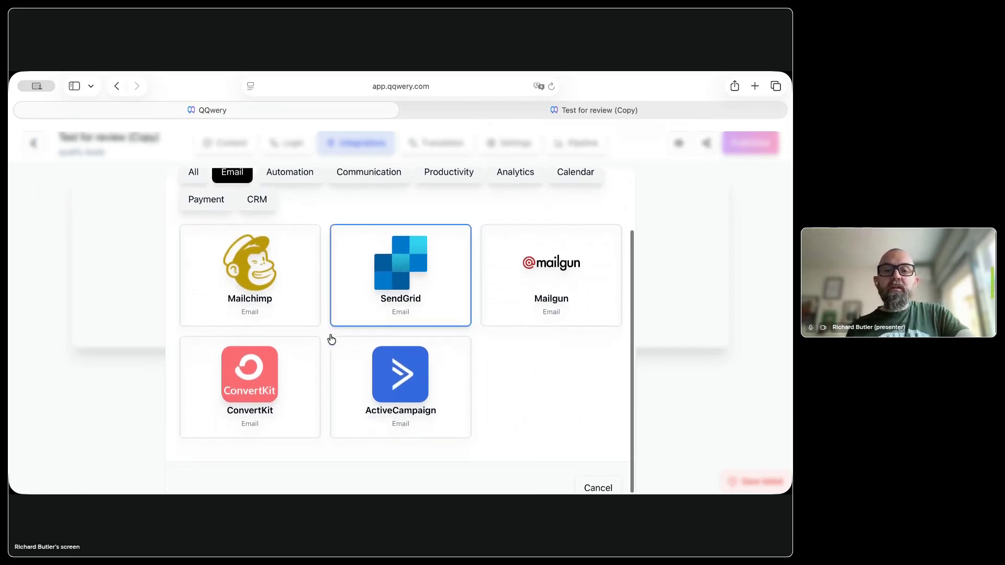
{"action": "scroll", "coordinate": [428, 290], "scroll_direction": "down", "scroll_amount": 1}
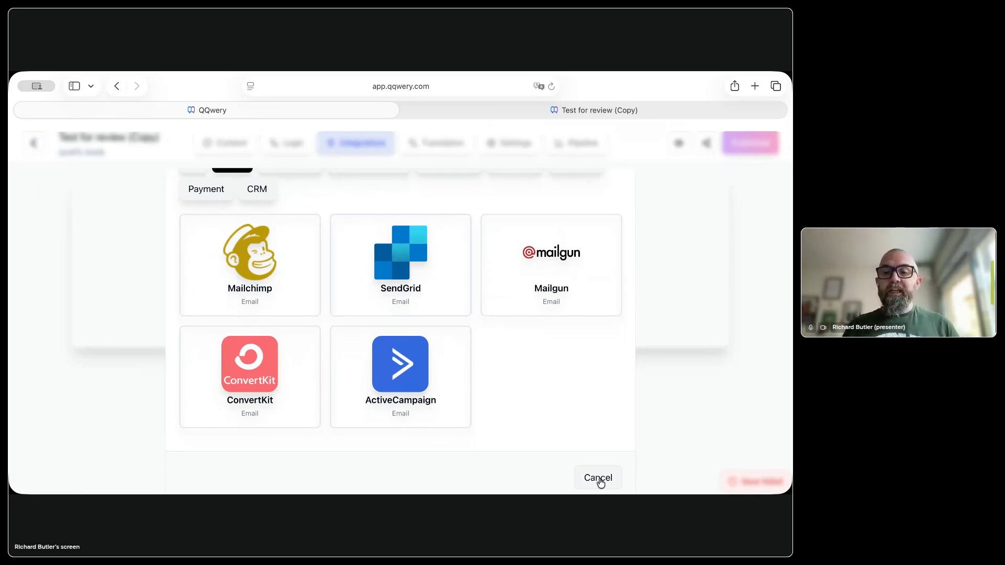
{"action": "left_click", "coordinate": [598, 478]}
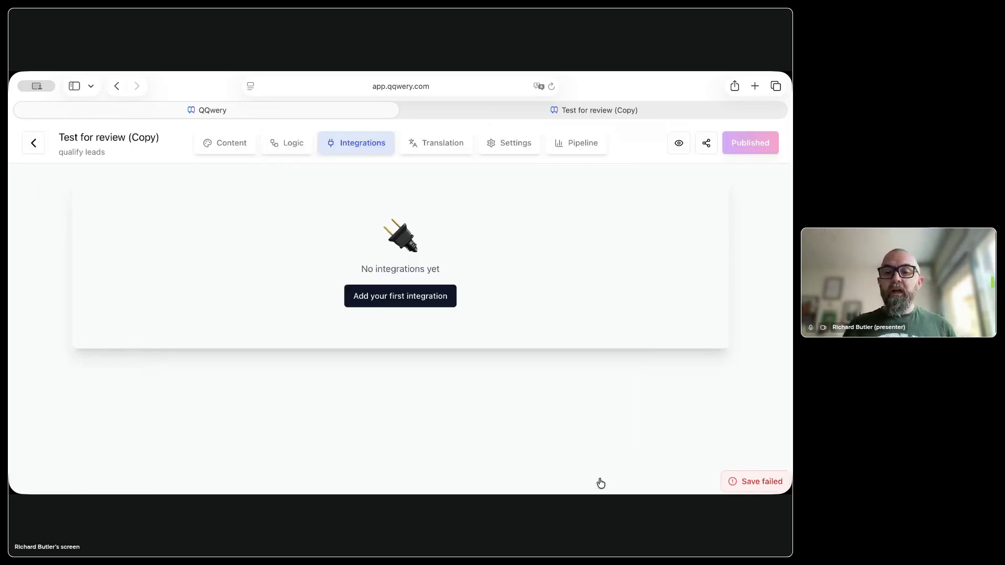
Check the Translation page, where the English questions' translations show Missing, then go to Settings.
{"action": "left_click", "coordinate": [440, 151]}
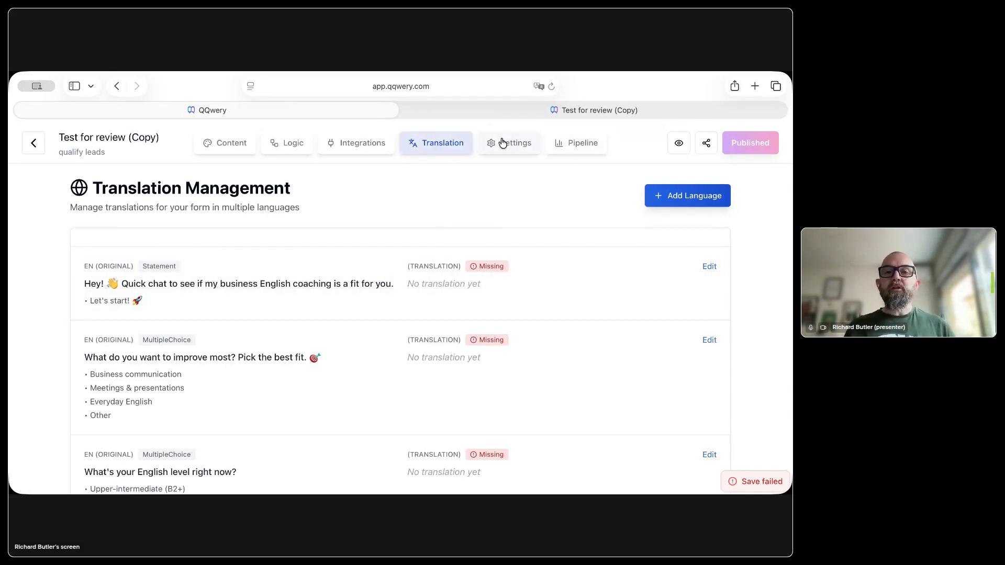
{"action": "left_click", "coordinate": [517, 147]}
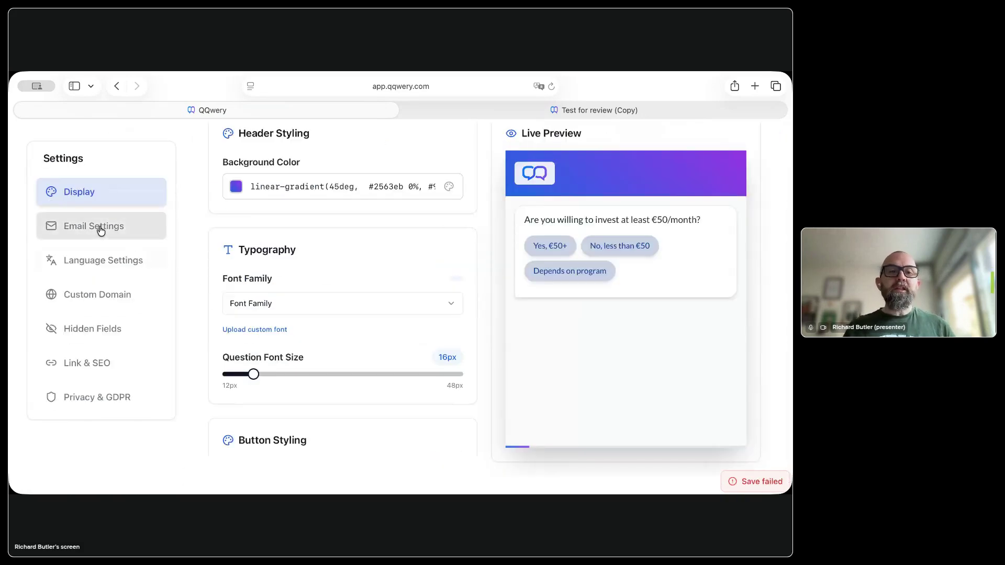
Review the form's email notification and language settings.
{"action": "left_click", "coordinate": [98, 227]}
{"action": "scroll", "coordinate": [410, 357], "scroll_direction": "down", "scroll_amount": 3}
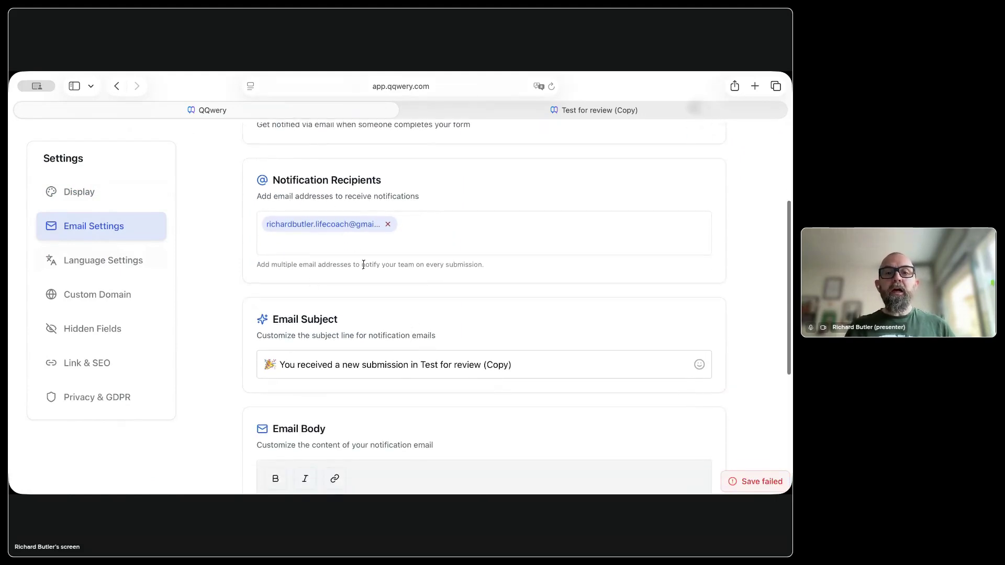
{"action": "left_click", "coordinate": [101, 260]}
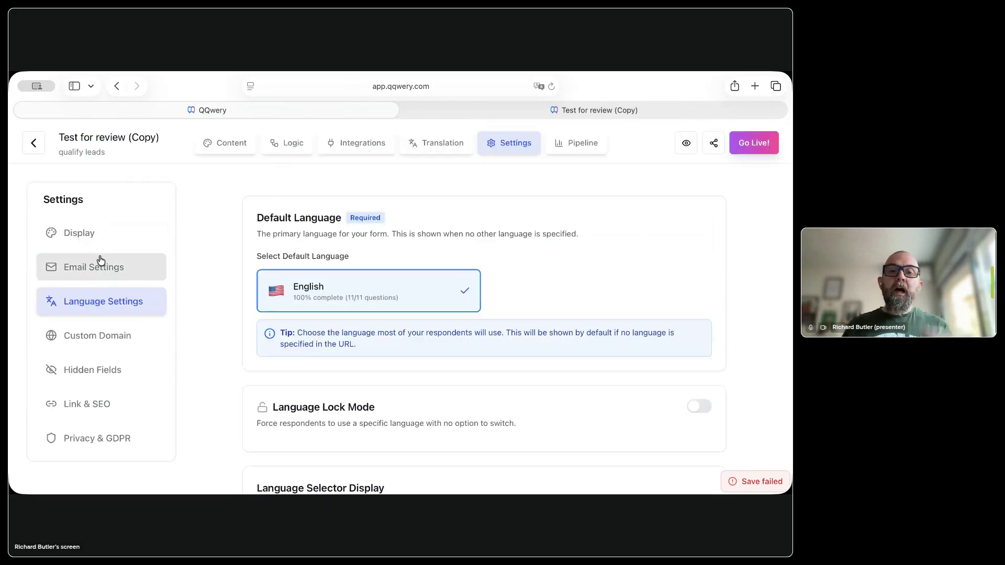
{"action": "scroll", "coordinate": [461, 321], "scroll_direction": "down", "scroll_amount": 4}
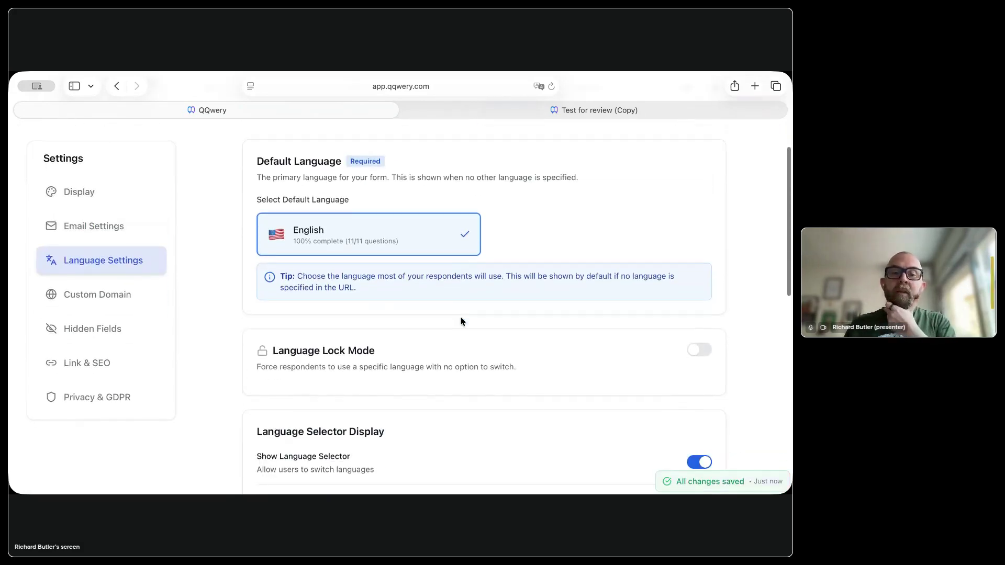
{"action": "scroll", "coordinate": [461, 322], "scroll_direction": "down", "scroll_amount": 1}
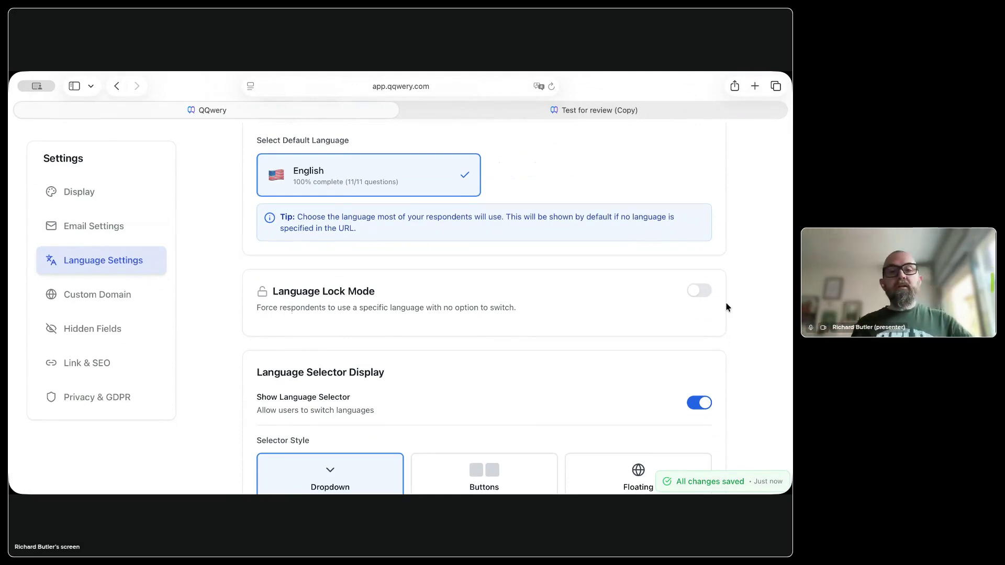
Check custom domain, hidden fields and link & SEO settings, then view the Pipeline submissions.
{"action": "left_click", "coordinate": [128, 307]}
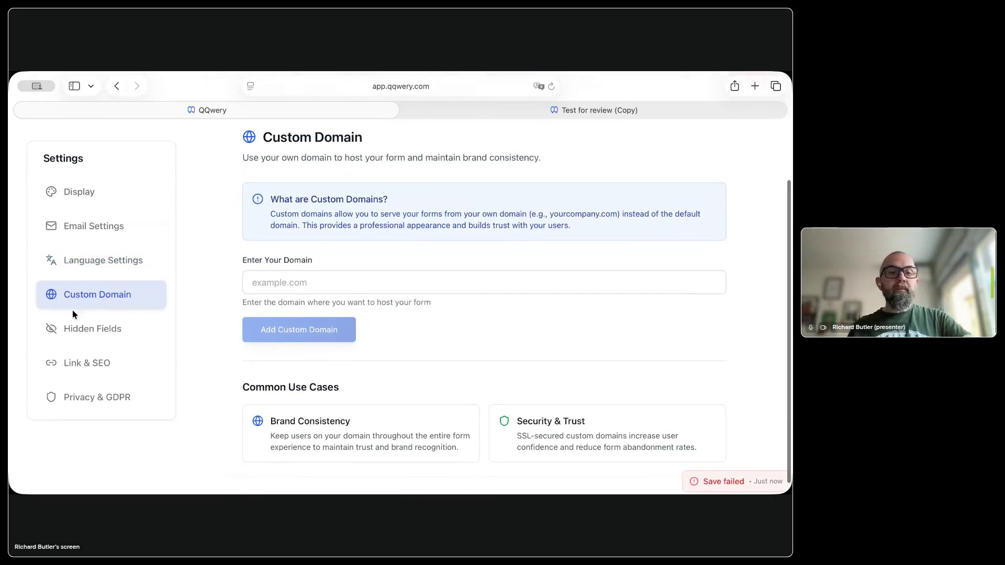
{"action": "left_click", "coordinate": [74, 329]}
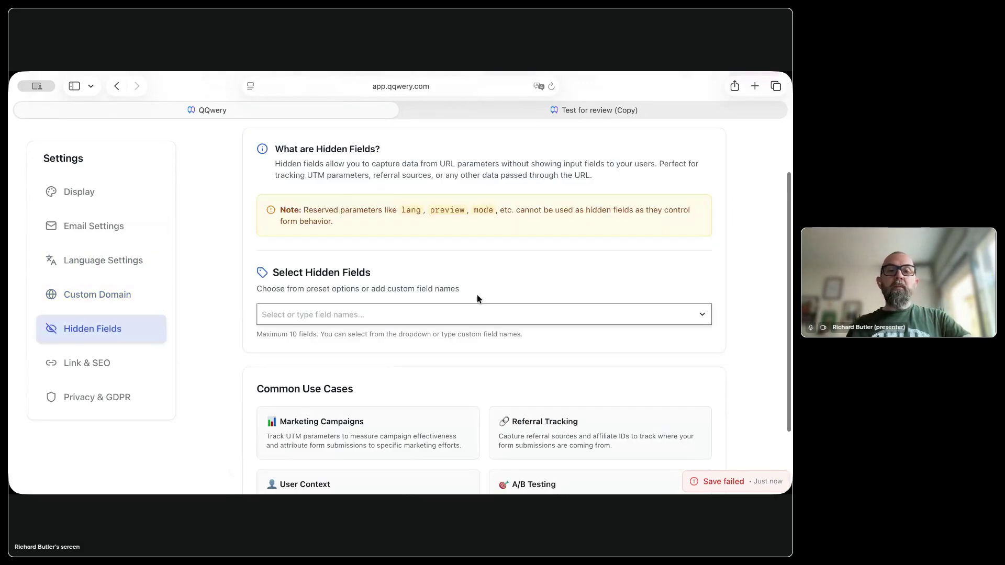
{"action": "left_click", "coordinate": [103, 365]}
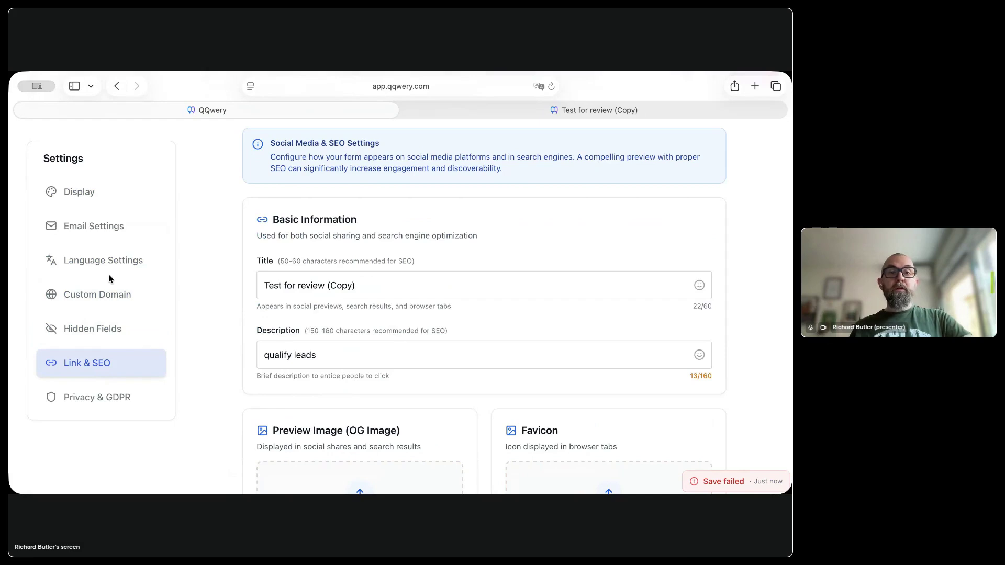
{"action": "scroll", "coordinate": [108, 275], "scroll_direction": "up", "scroll_amount": 3}
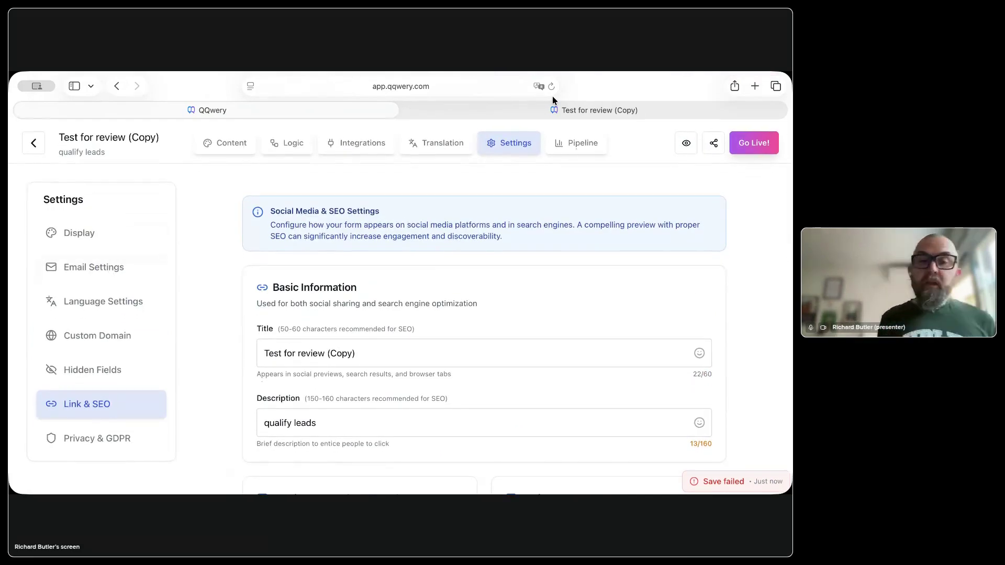
{"action": "left_click", "coordinate": [572, 143]}
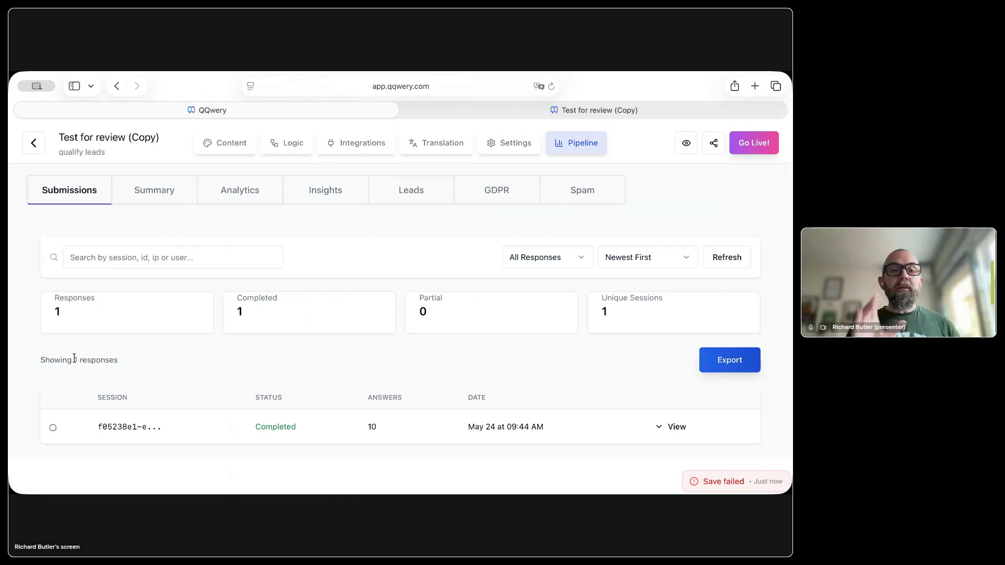
Review the Summary's per-question answers, then open Analytics showing 1 session at 100% conversion.
{"action": "left_click", "coordinate": [153, 197]}
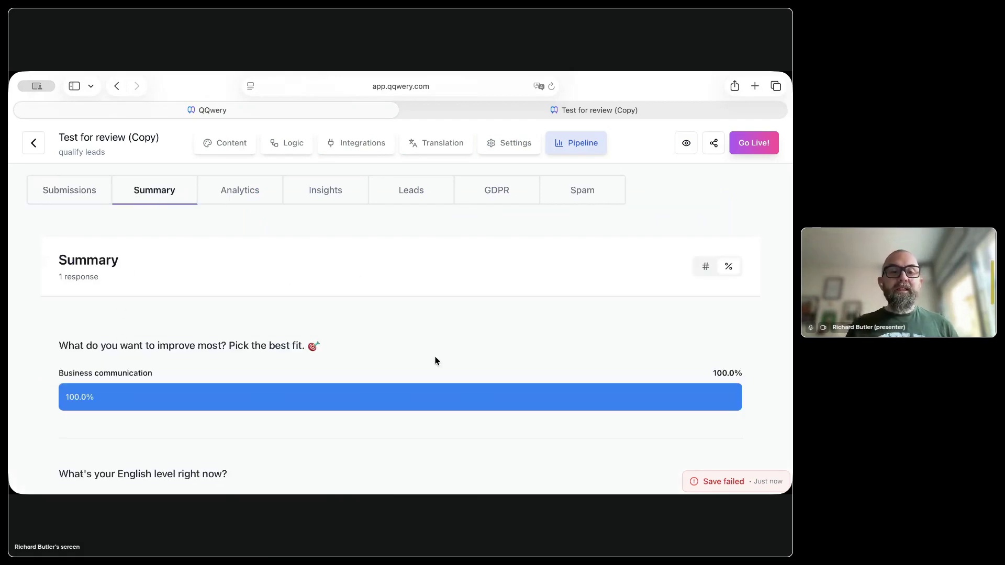
{"action": "scroll", "coordinate": [435, 361], "scroll_direction": "down", "scroll_amount": 10}
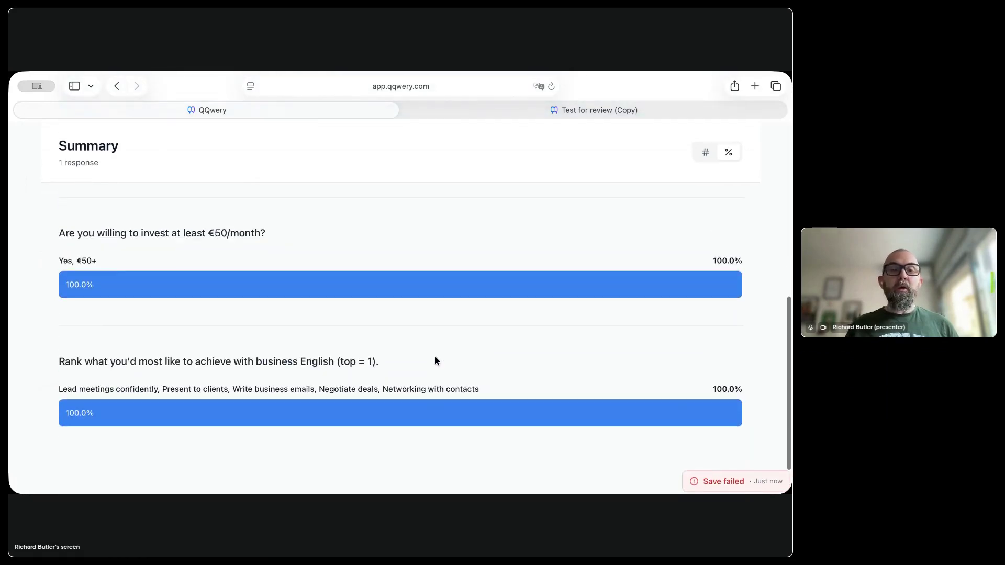
{"action": "scroll", "coordinate": [224, 211], "scroll_direction": "up", "scroll_amount": 10}
{"action": "left_click", "coordinate": [237, 195]}
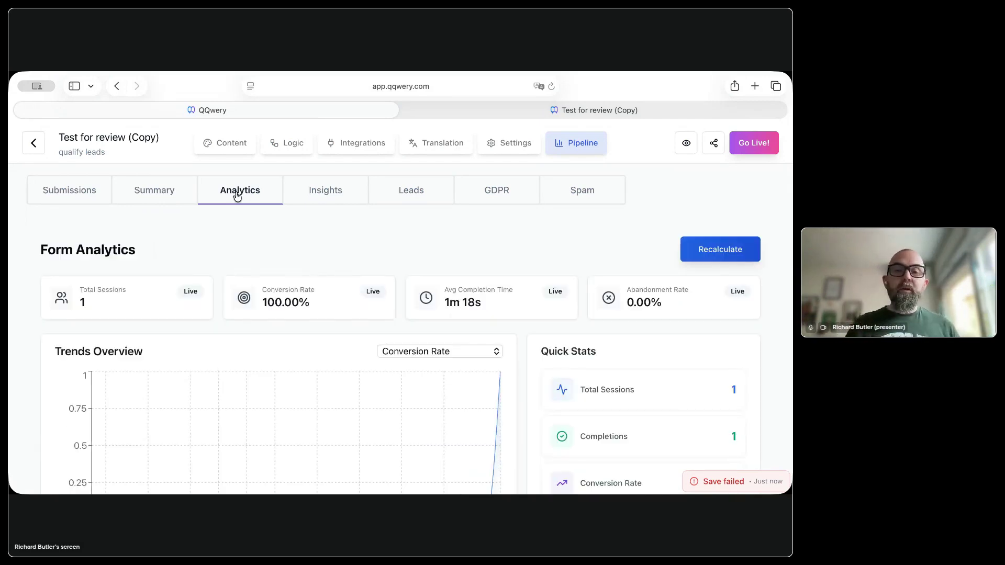
{"action": "scroll", "coordinate": [416, 305], "scroll_direction": "down", "scroll_amount": 5}
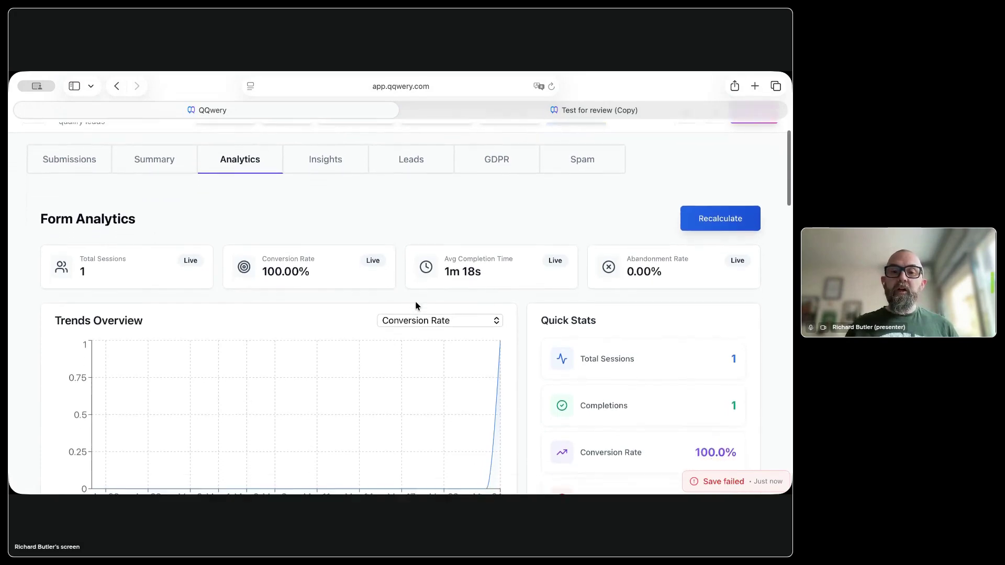
{"action": "scroll", "coordinate": [416, 306], "scroll_direction": "down", "scroll_amount": 2}
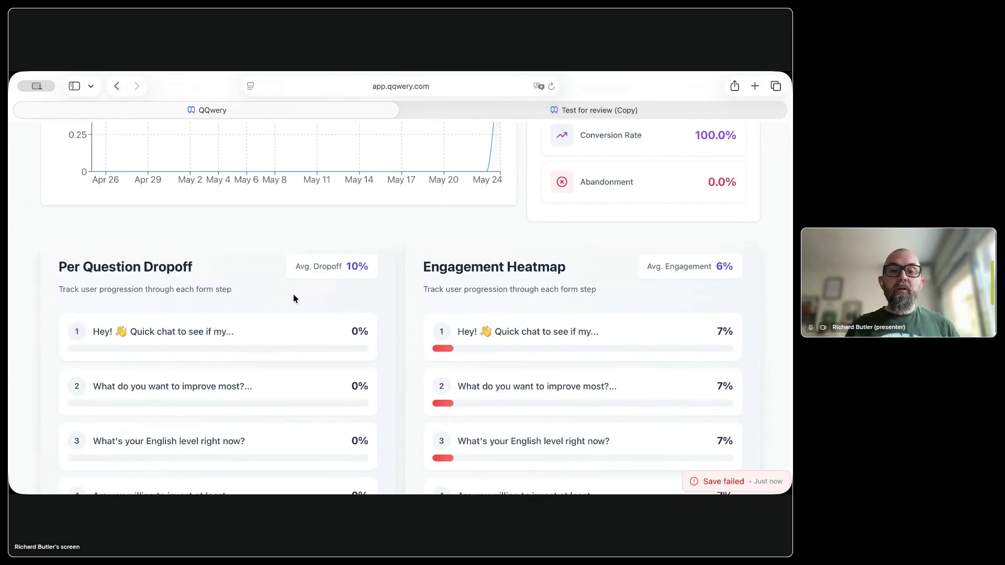
{"action": "scroll", "coordinate": [306, 312], "scroll_direction": "down", "scroll_amount": 10}
{"action": "scroll", "coordinate": [306, 312], "scroll_direction": "up", "scroll_amount": 8}
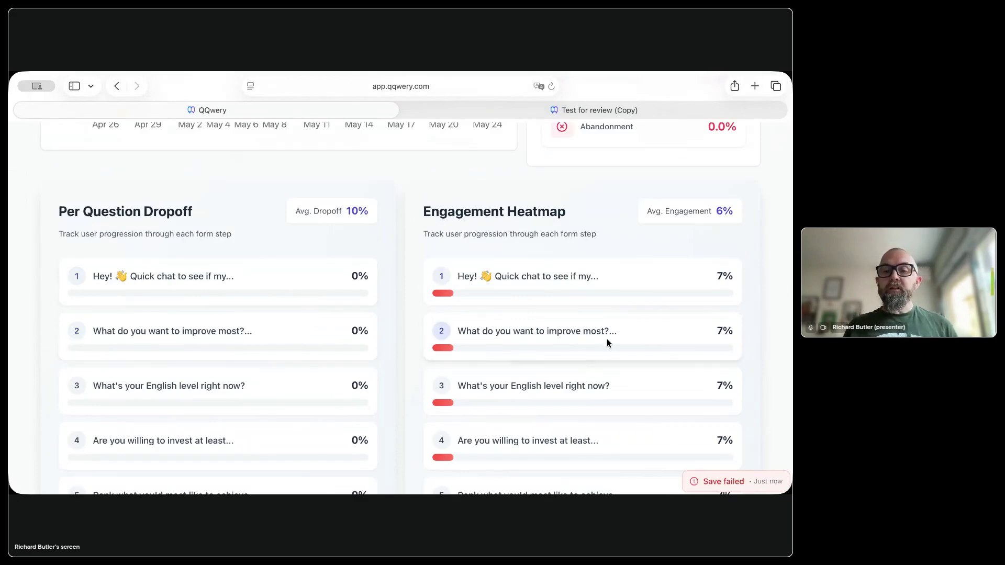
{"action": "scroll", "coordinate": [608, 340], "scroll_direction": "down", "scroll_amount": 8}
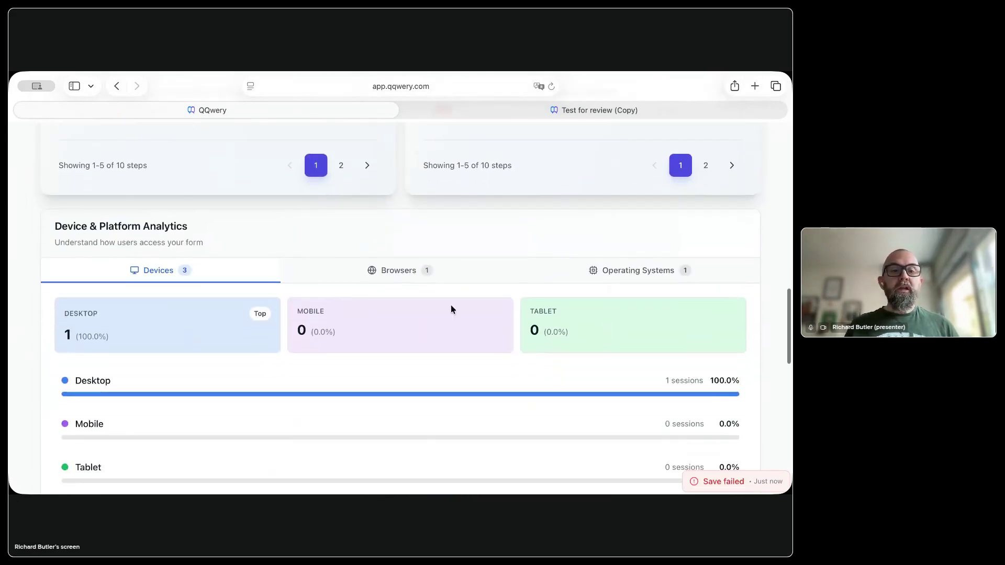
{"action": "scroll", "coordinate": [411, 309], "scroll_direction": "up", "scroll_amount": 15}
{"action": "scroll", "coordinate": [410, 306], "scroll_direction": "down", "scroll_amount": 20}
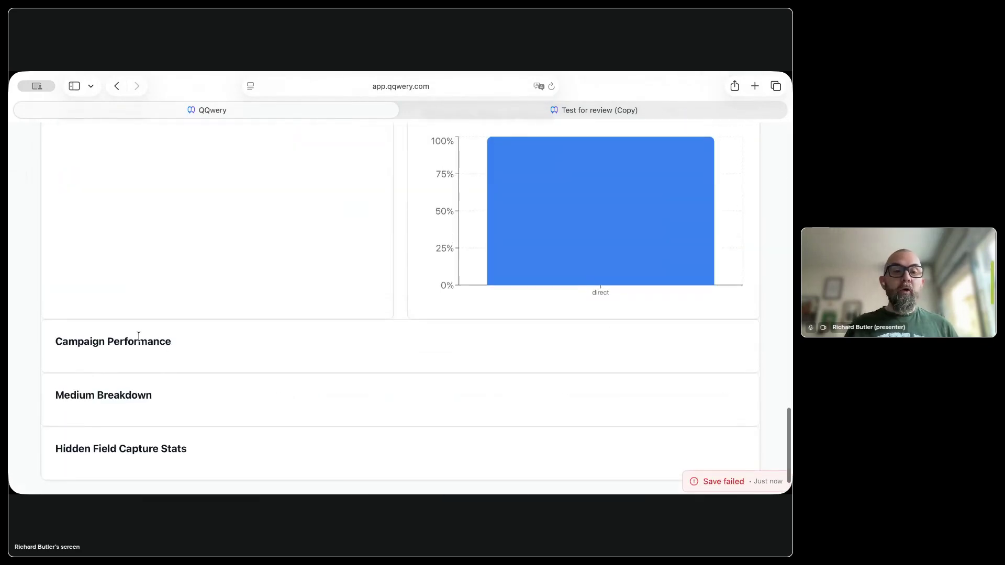
{"action": "scroll", "coordinate": [603, 288], "scroll_direction": "up", "scroll_amount": 20}
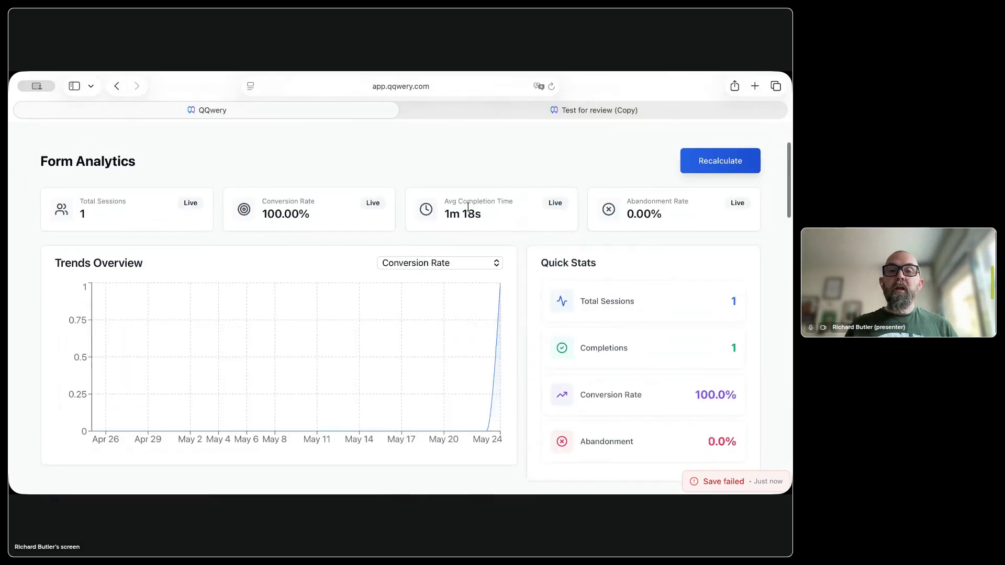
{"action": "scroll", "coordinate": [514, 158], "scroll_direction": "up", "scroll_amount": 3}
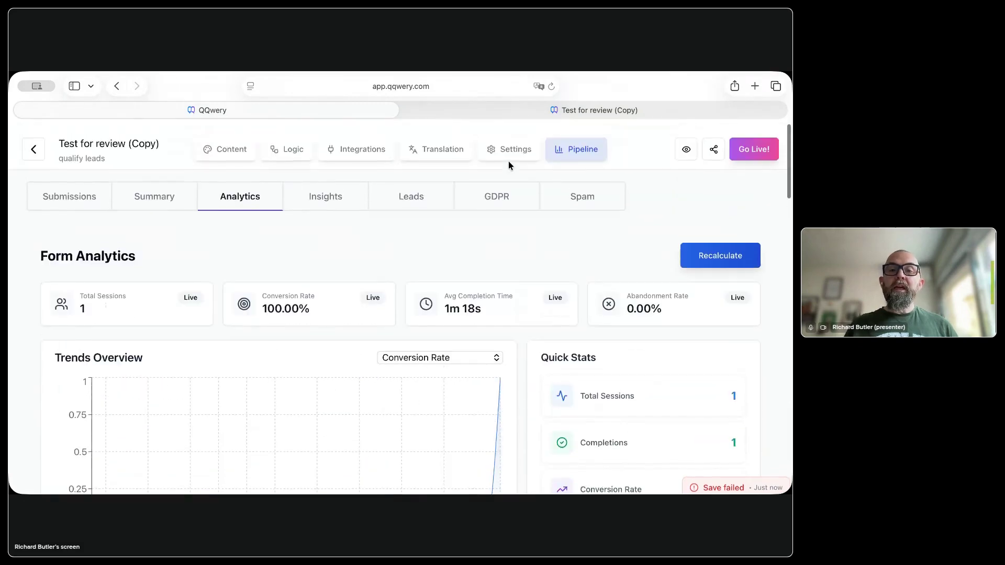
Review the copy's AI Insights for the form.
{"action": "left_click", "coordinate": [354, 191]}
{"action": "scroll", "coordinate": [336, 302], "scroll_direction": "down", "scroll_amount": 4}
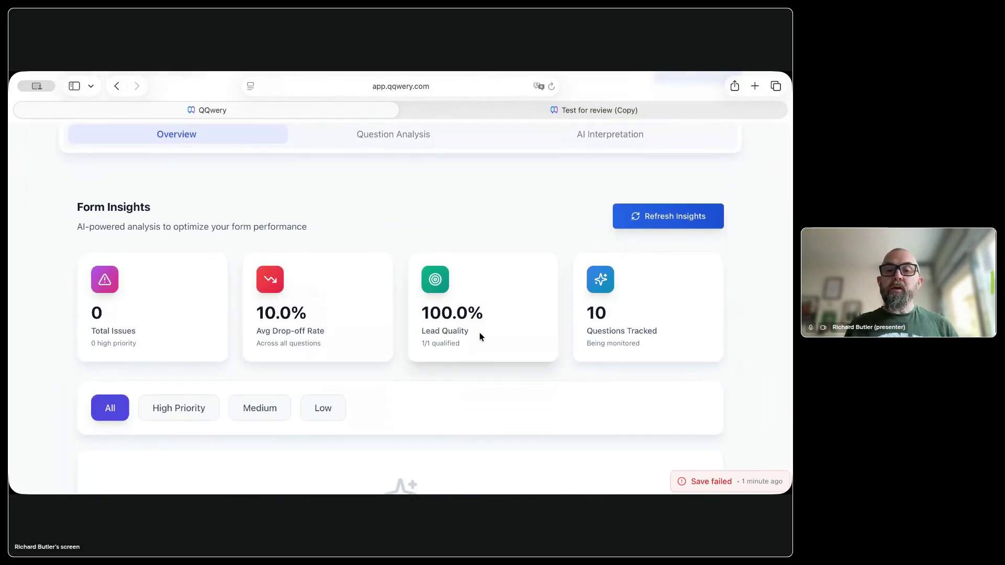
{"action": "scroll", "coordinate": [408, 340], "scroll_direction": "down", "scroll_amount": 3}
{"action": "scroll", "coordinate": [407, 341], "scroll_direction": "up", "scroll_amount": 6}
Check Lead Quality Analysis rating the single lead 70–89 Good, then return to the dashboard.
{"action": "left_click", "coordinate": [402, 194]}
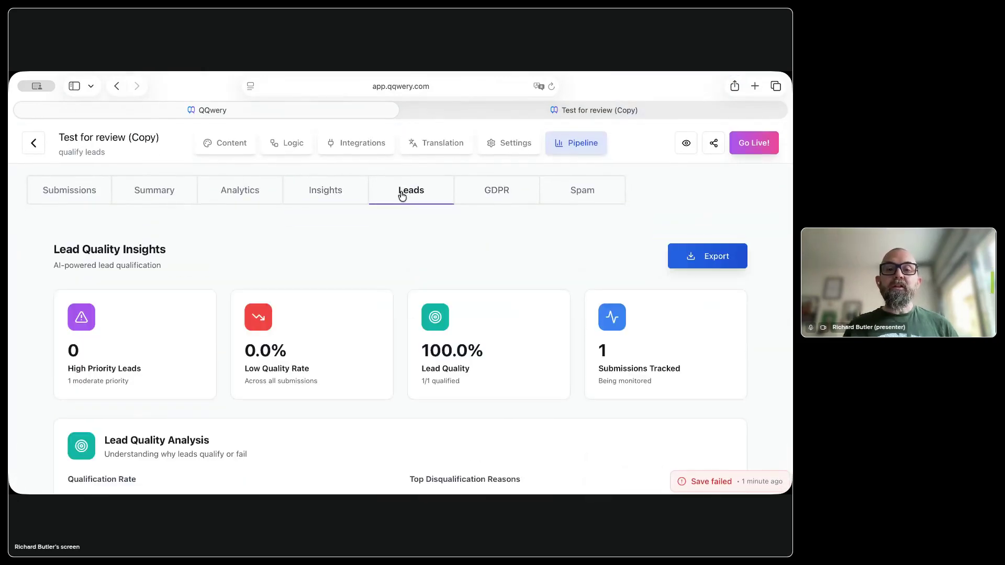
{"action": "scroll", "coordinate": [338, 334], "scroll_direction": "down", "scroll_amount": 5}
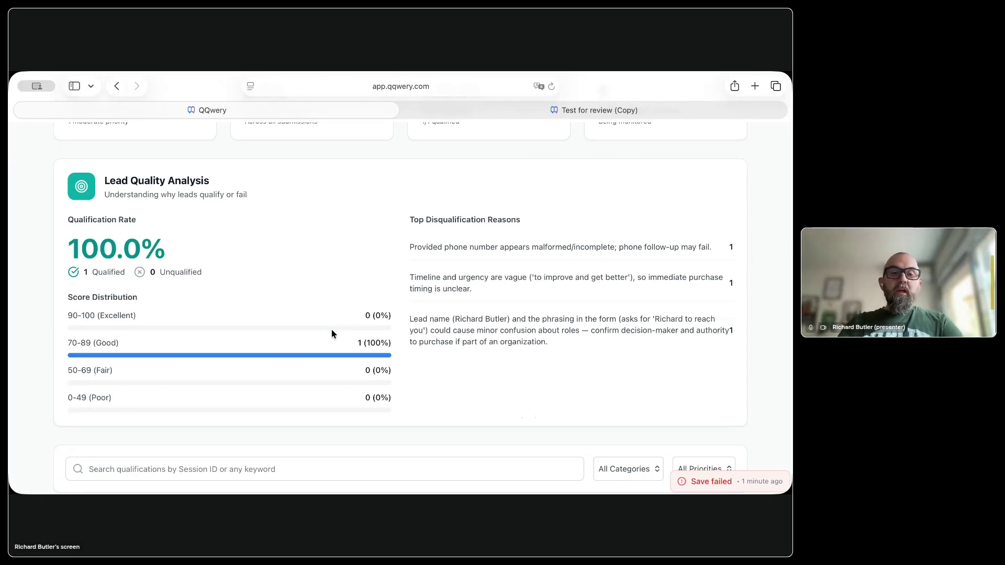
{"action": "scroll", "coordinate": [404, 256], "scroll_direction": "up", "scroll_amount": 1}
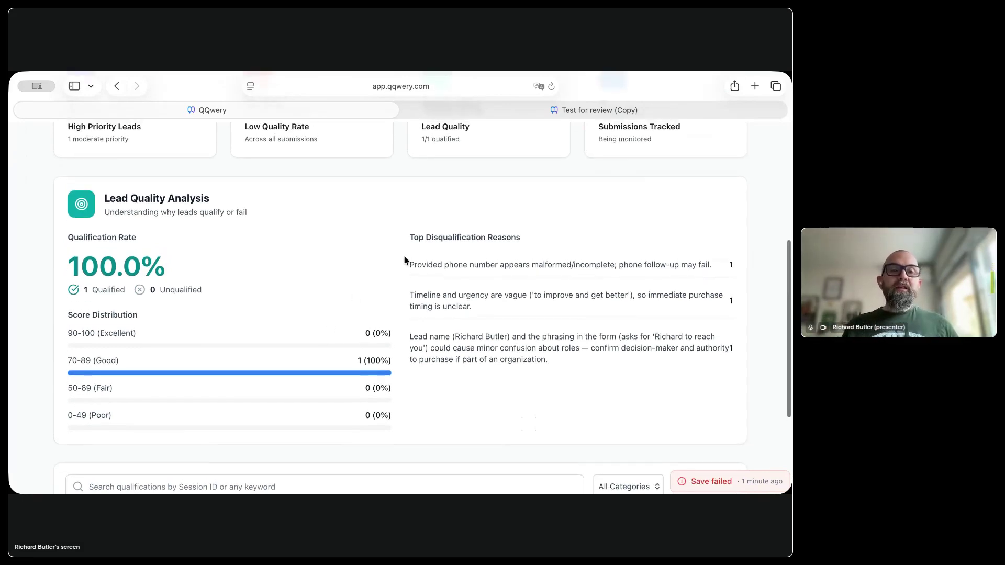
{"action": "scroll", "coordinate": [404, 260], "scroll_direction": "up", "scroll_amount": 8}
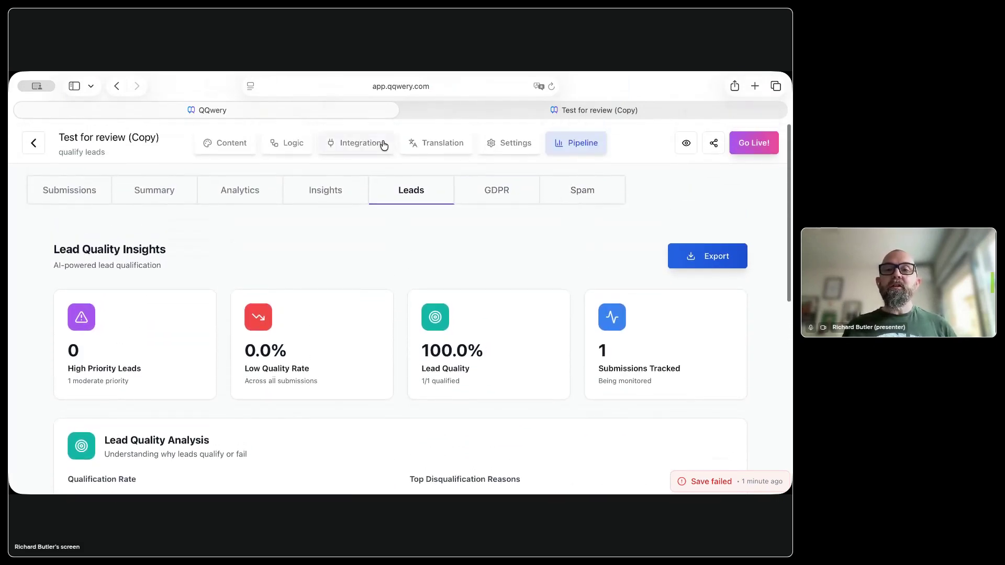
{"action": "left_click", "coordinate": [38, 147]}
Open the original Test for review form's Pipeline Leads view and find its 15/100 Unqualified lead.
{"action": "left_click", "coordinate": [477, 304]}
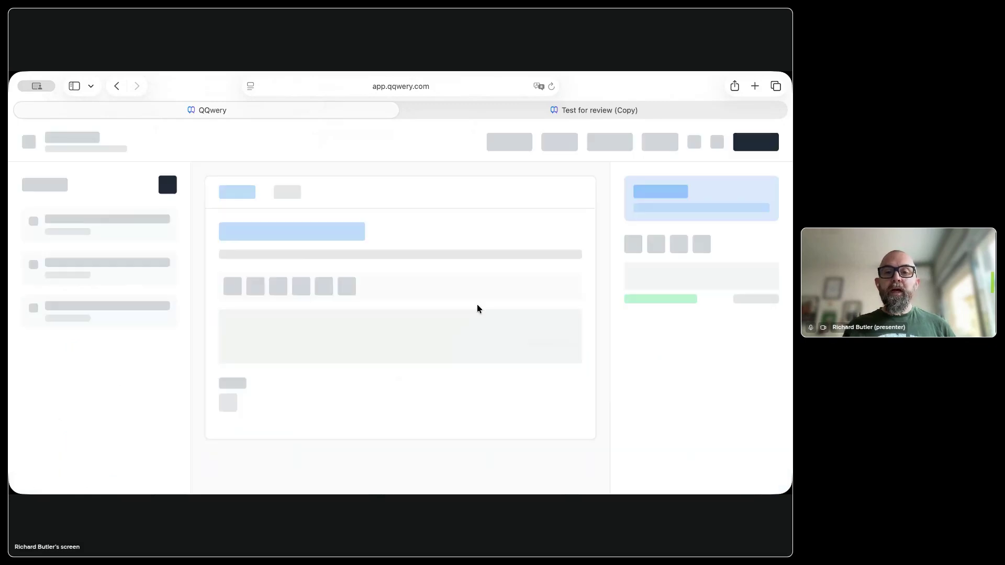
{"action": "left_click", "coordinate": [560, 132]}
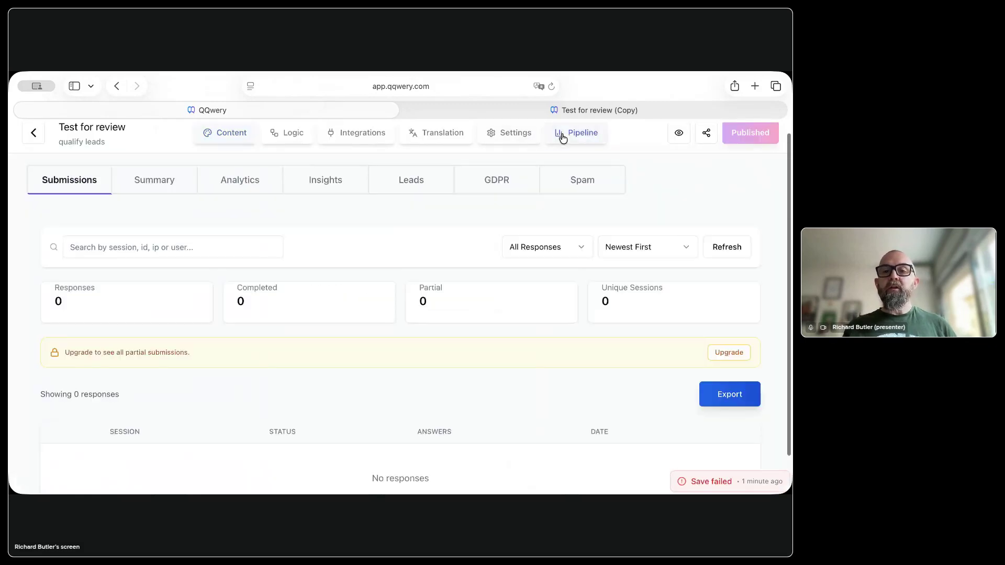
{"action": "left_click", "coordinate": [423, 197]}
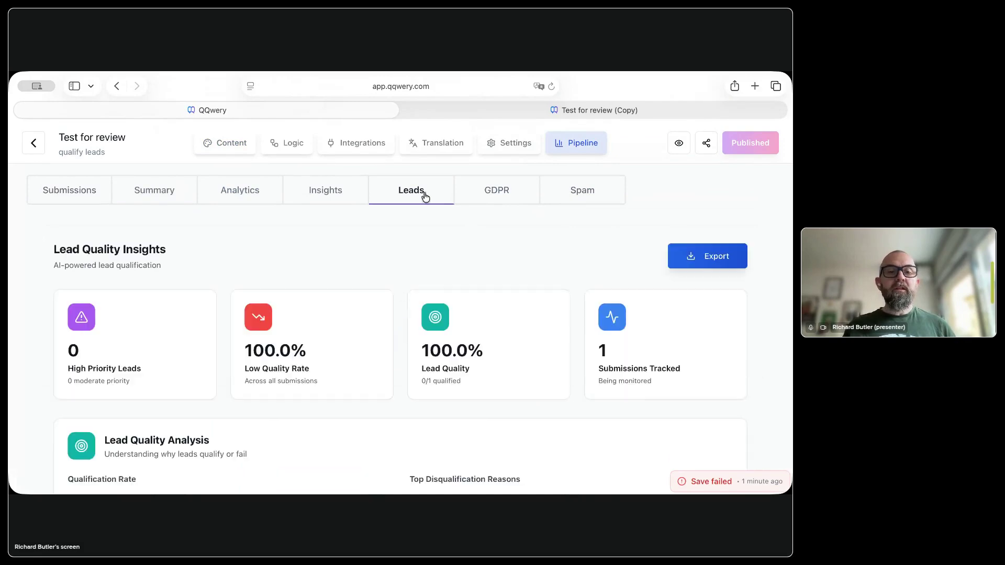
{"action": "scroll", "coordinate": [394, 335], "scroll_direction": "down", "scroll_amount": 2}
{"action": "scroll", "coordinate": [394, 336], "scroll_direction": "down", "scroll_amount": 5}
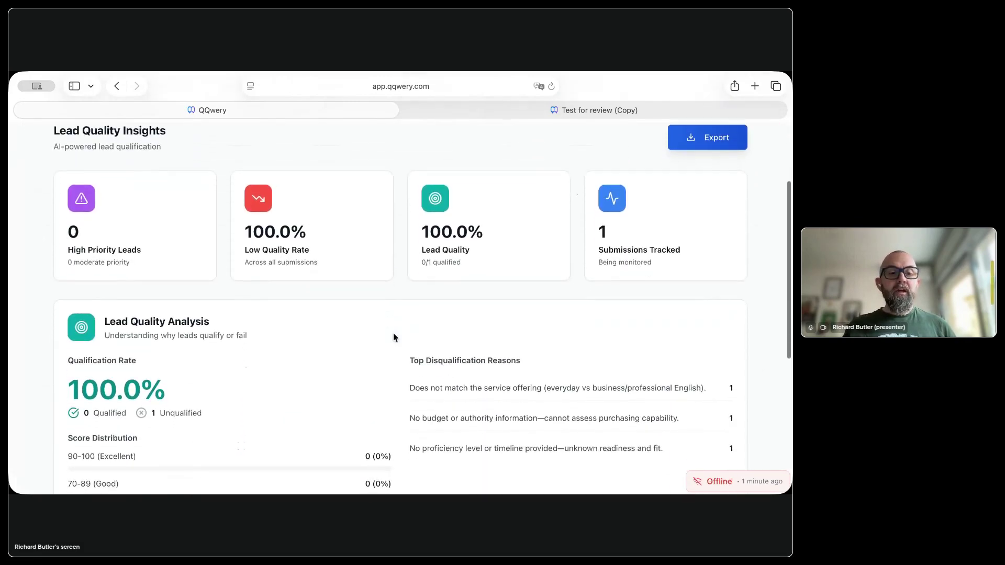
{"action": "scroll", "coordinate": [393, 337], "scroll_direction": "down", "scroll_amount": 4}
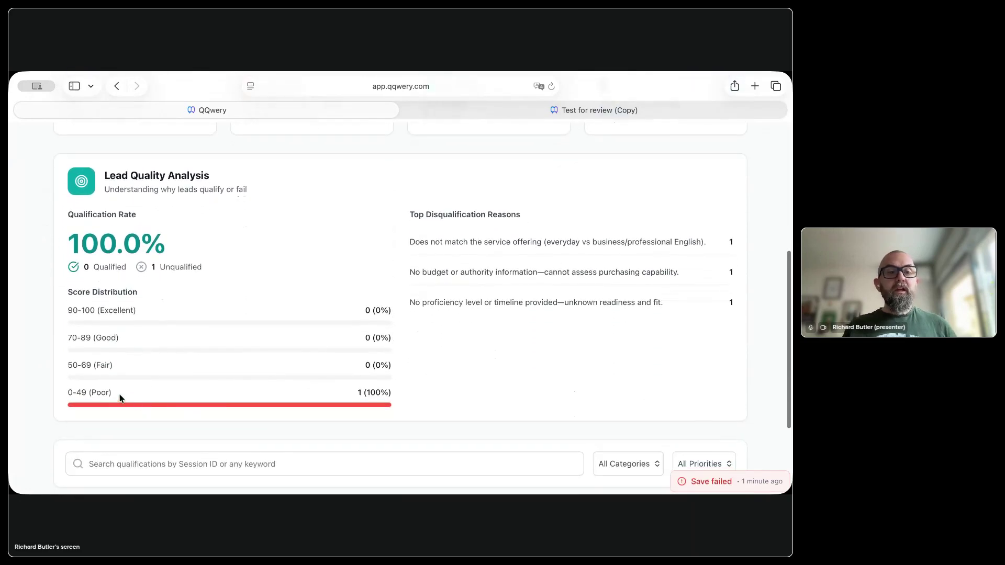
{"action": "scroll", "coordinate": [164, 401], "scroll_direction": "down", "scroll_amount": 3}
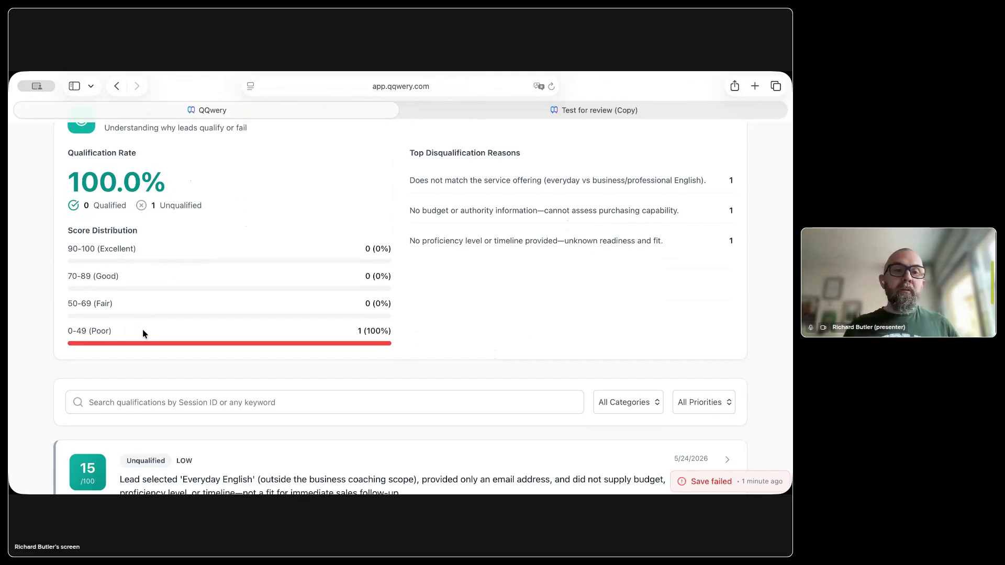
{"action": "scroll", "coordinate": [165, 353], "scroll_direction": "down", "scroll_amount": 2}
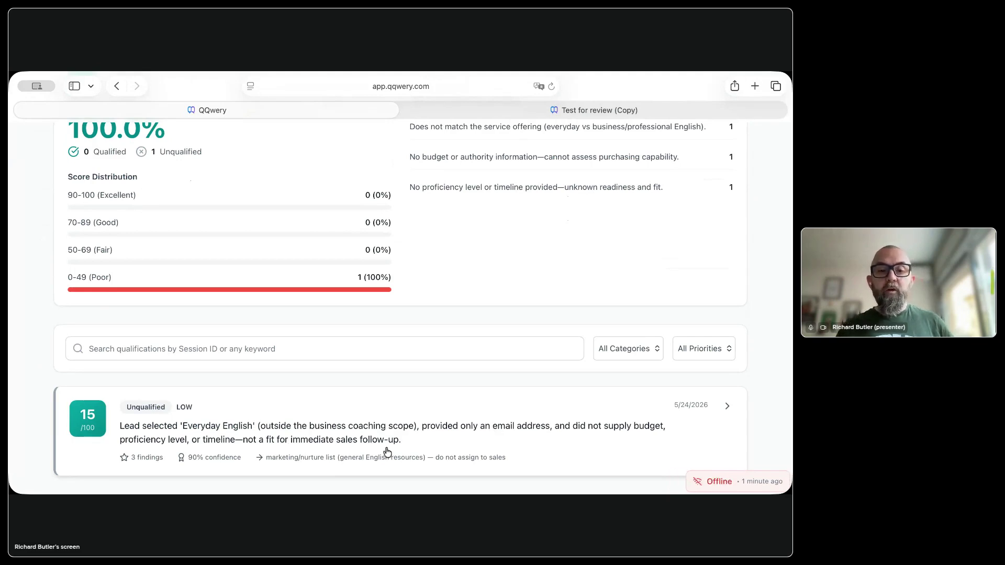
{"action": "scroll", "coordinate": [409, 246], "scroll_direction": "up", "scroll_amount": 10}
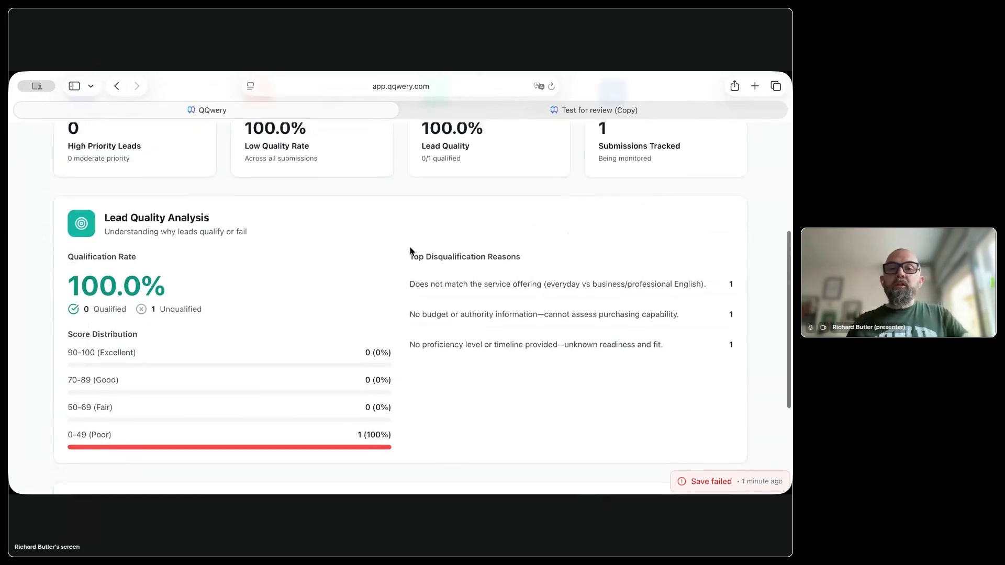
{"action": "scroll", "coordinate": [410, 252], "scroll_direction": "down", "scroll_amount": 8}
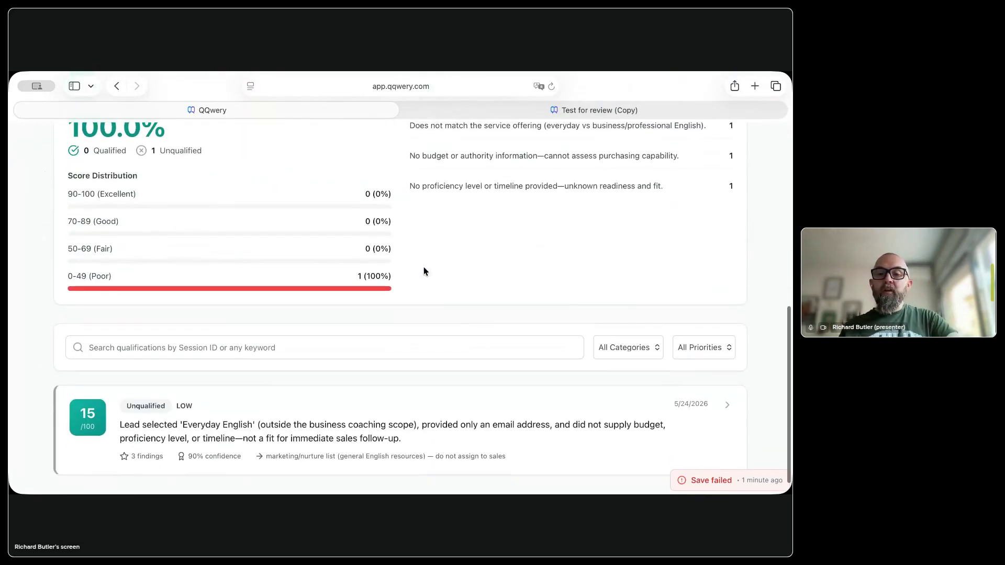
{"action": "left_click", "coordinate": [720, 412]}
{"action": "scroll", "coordinate": [491, 321], "scroll_direction": "down", "scroll_amount": 5}
{"action": "scroll", "coordinate": [490, 317], "scroll_direction": "down", "scroll_amount": 4}
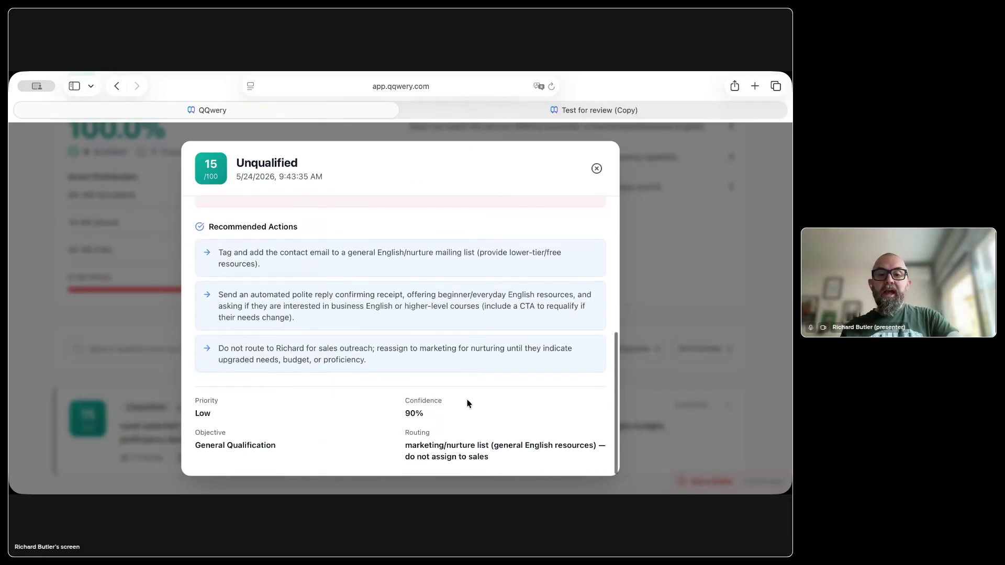
{"action": "left_click", "coordinate": [597, 170]}
{"action": "scroll", "coordinate": [435, 316], "scroll_direction": "up", "scroll_amount": 6}
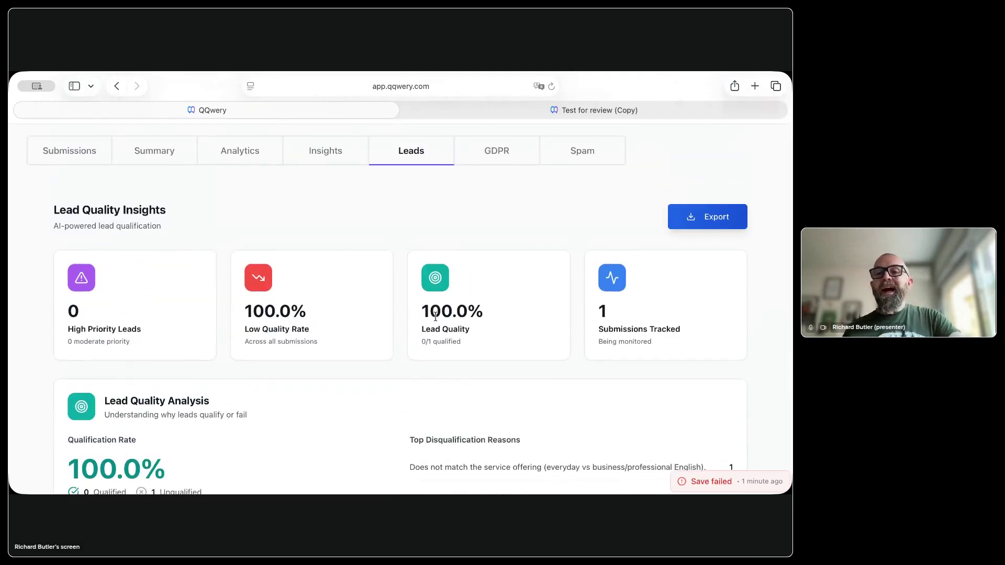
{"action": "scroll", "coordinate": [435, 316], "scroll_direction": "down", "scroll_amount": 8}
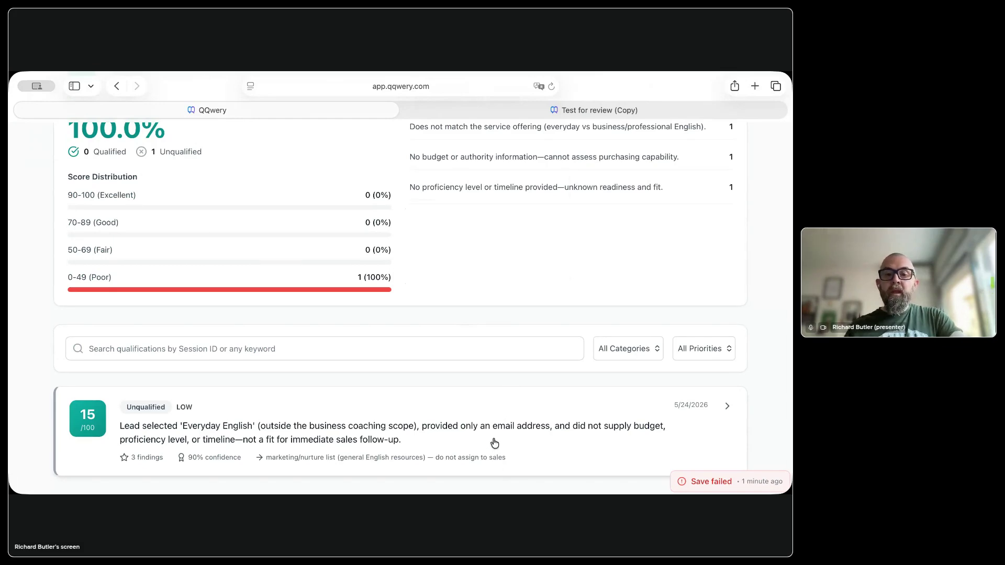
{"action": "scroll", "coordinate": [516, 356], "scroll_direction": "up", "scroll_amount": 10}
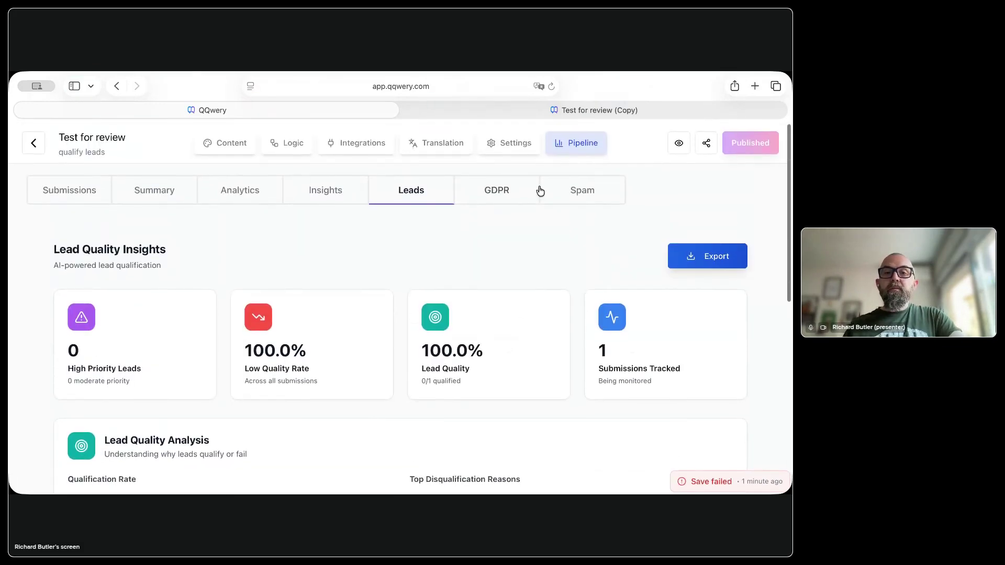